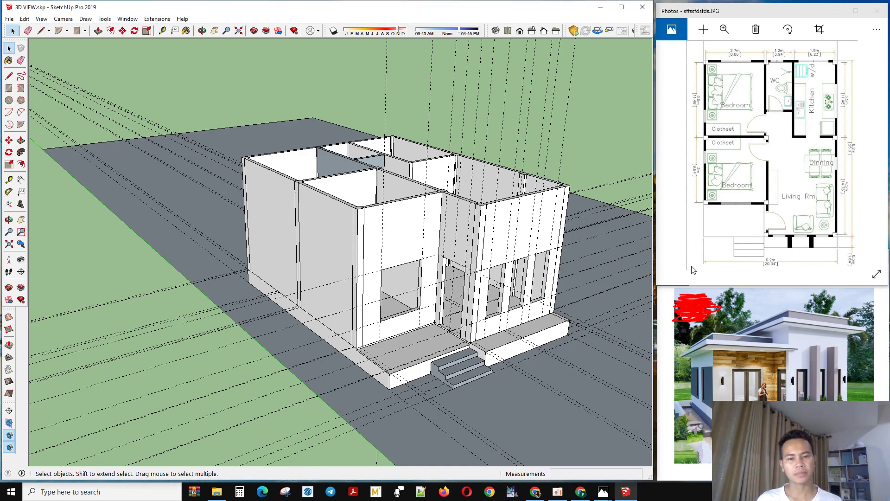
- Examine the house's front openings and the long blank side wall against the reference floor plan
scroll(494, 319, "up", 2)
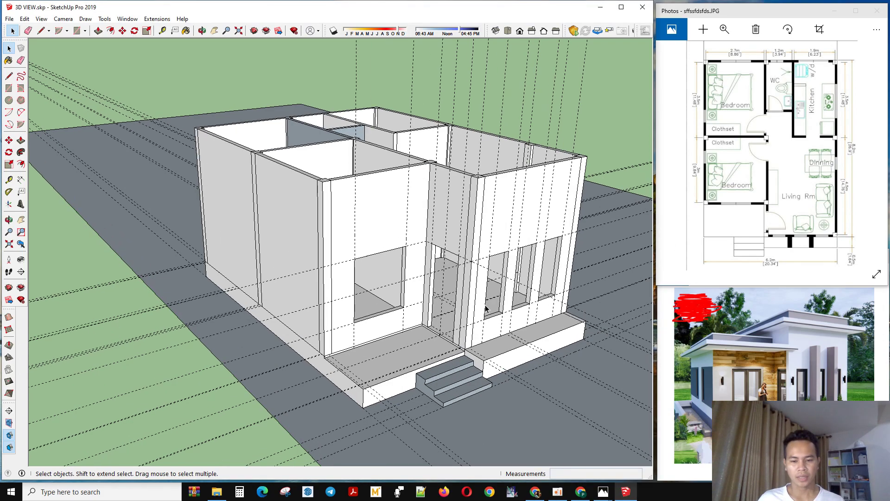
middle_click_drag(486, 309, 528, 321)
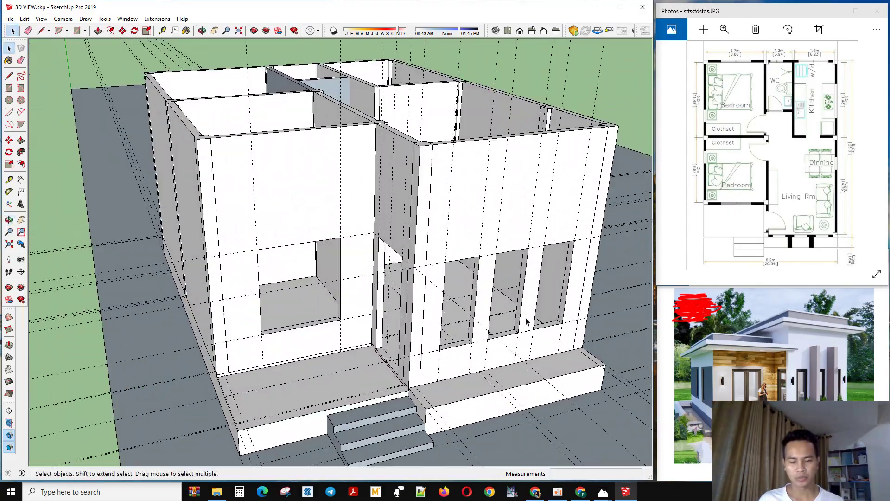
scroll(528, 321, "down", 2)
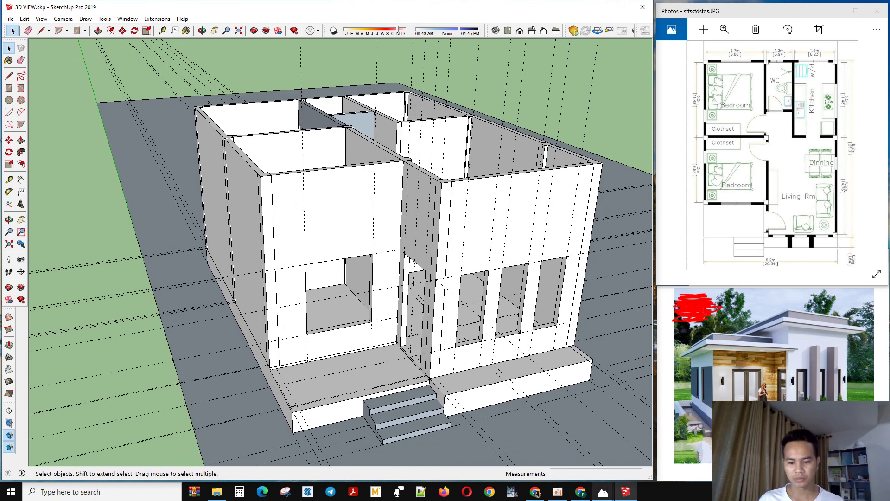
mouse_move(561, 497)
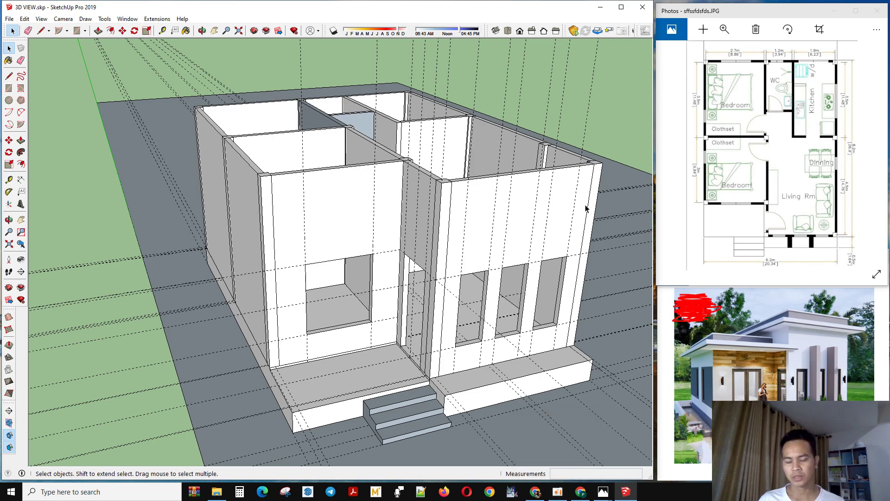
scroll(544, 273, "up", 3)
middle_click_drag(439, 286, 536, 272)
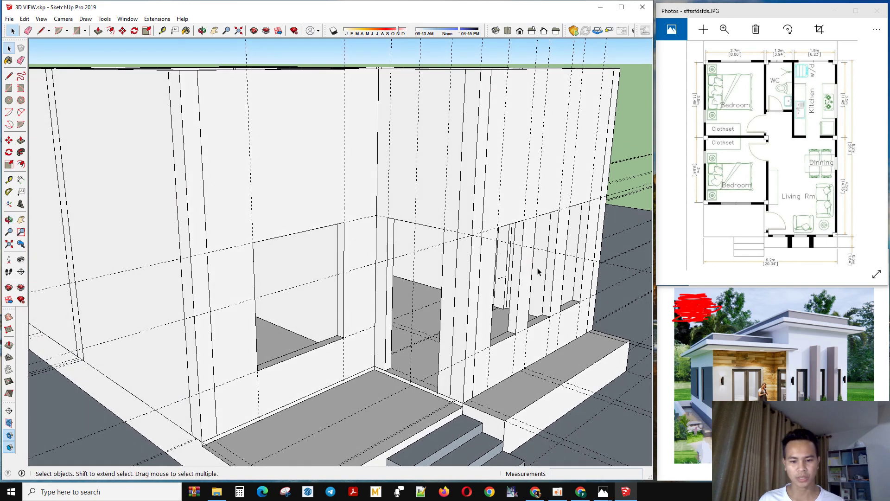
scroll(536, 272, "down", 1)
scroll(420, 335, "up", 1)
mouse_move(419, 336)
middle_mouse_down()
mouse_move(409, 277)
mouse_move(340, 254)
mouse_move(315, 318)
mouse_move(331, 317)
middle_mouse_up()
scroll(329, 320, "down", 2)
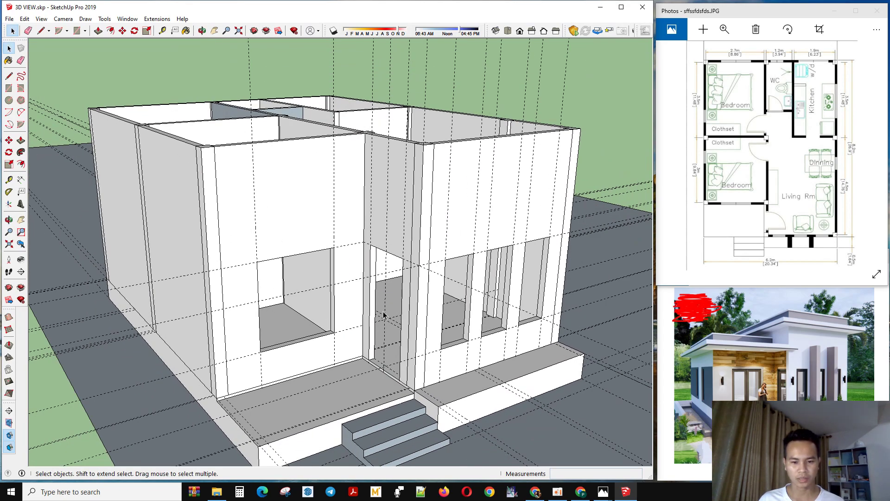
mouse_move(551, 299)
middle_mouse_down()
mouse_move(436, 255)
mouse_move(288, 258)
middle_mouse_up()
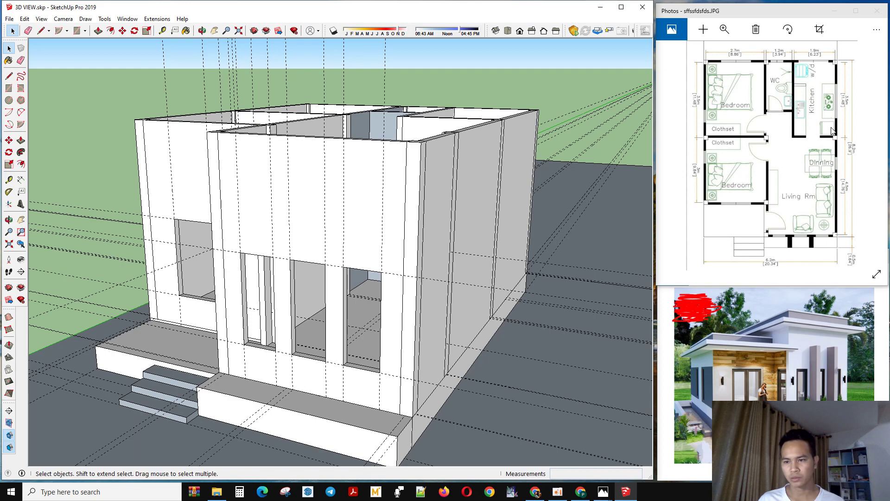
mouse_move(397, 256)
middle_mouse_down()
mouse_move(531, 273)
mouse_move(467, 276)
mouse_move(383, 355)
middle_mouse_up()
- Place a vertical guide through the middle of the rearmost panel on the long kitchen-side wall
key("t")
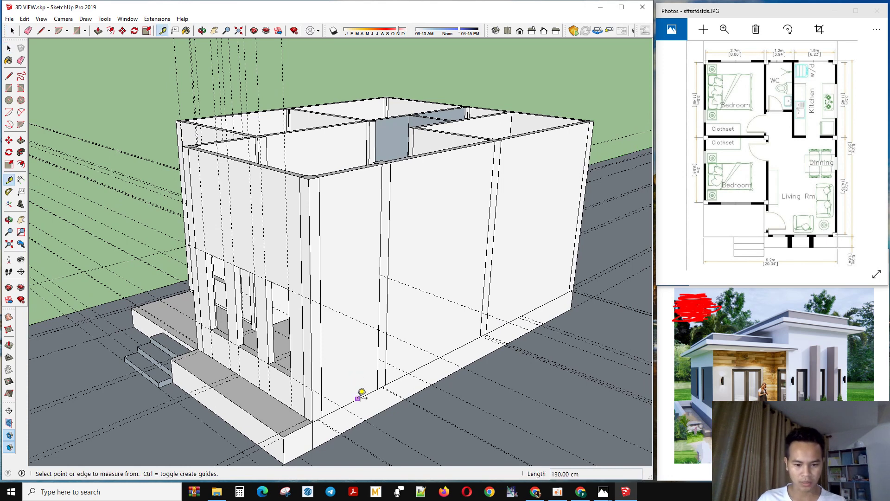
left_click(357, 399)
scroll(345, 378, "up", 3)
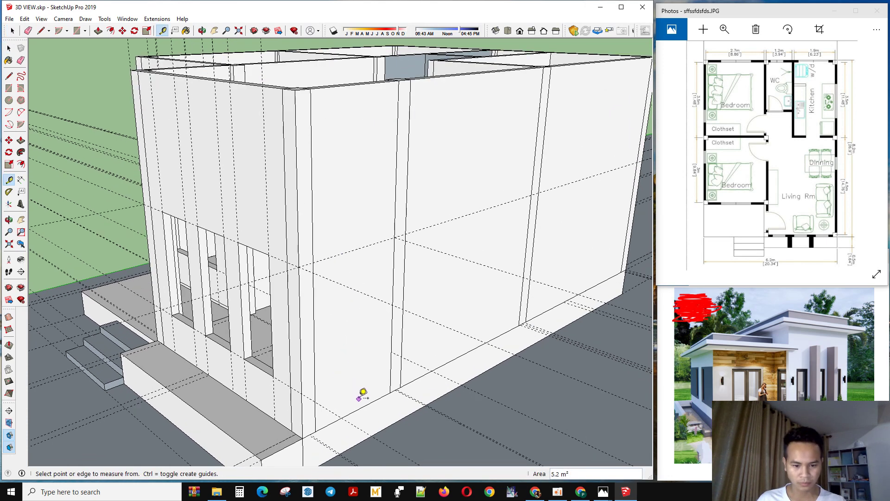
key("Escape")
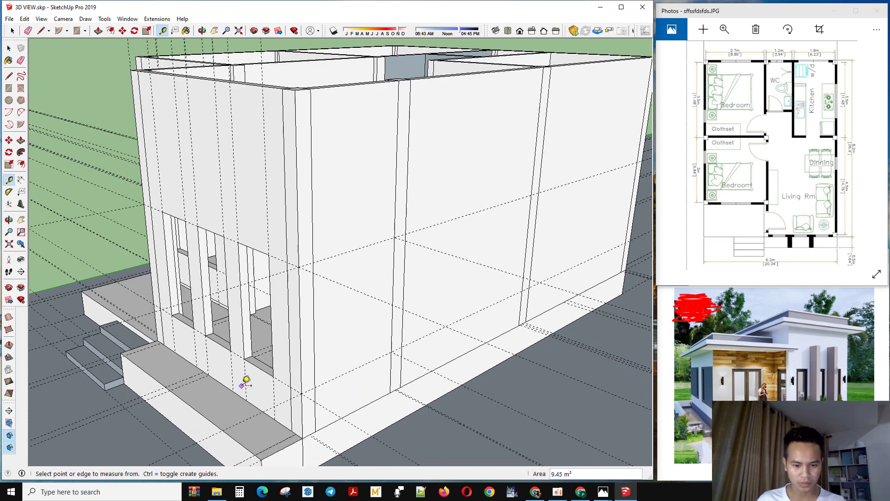
middle_click_drag(245, 377, 592, 248)
scroll(536, 193, "up", 3)
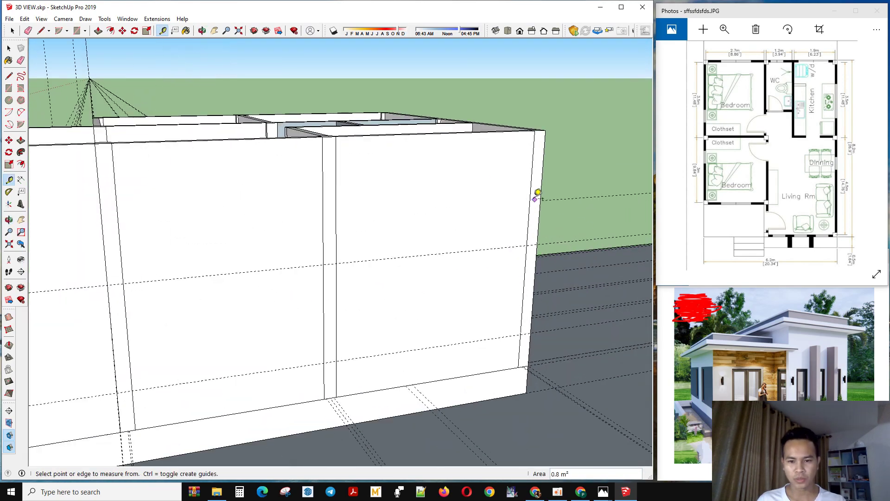
left_click(532, 165)
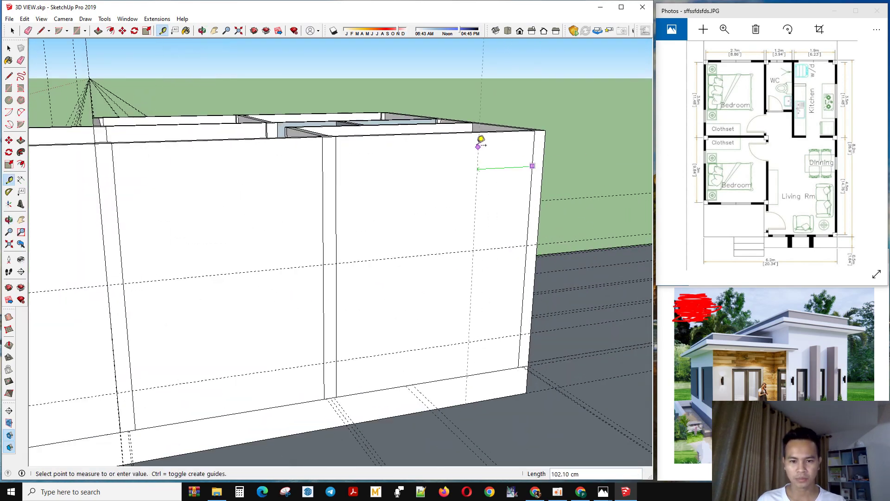
left_click(446, 135)
middle_click_drag(446, 134, 445, 324)
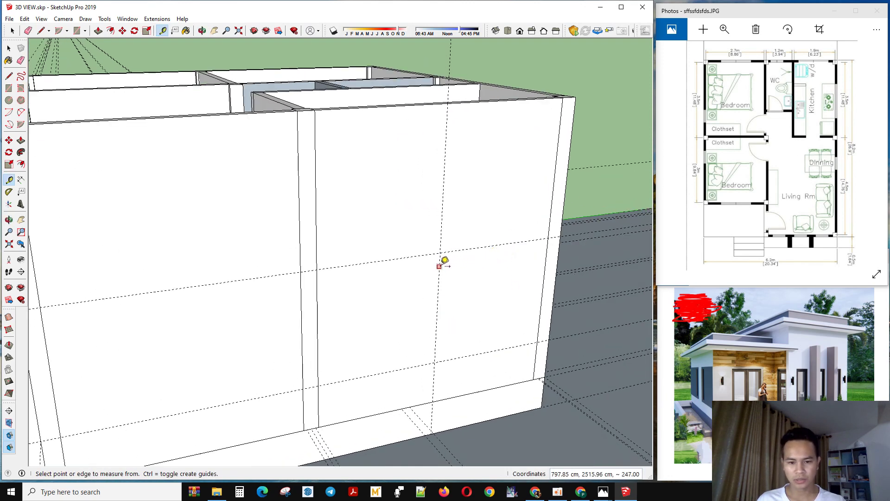
- Add vertical guides 80 cm to each side of the rear wall panel's centre guide
left_click(439, 267)
key("space")
key("t")
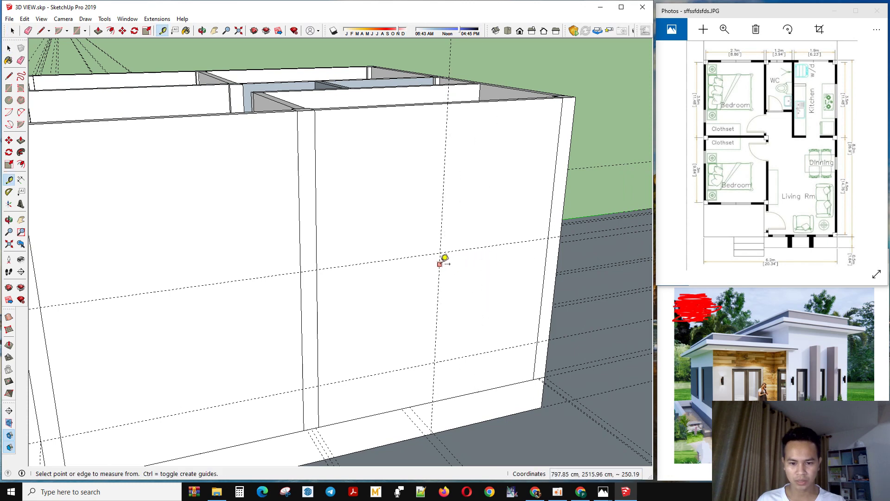
left_click(440, 265)
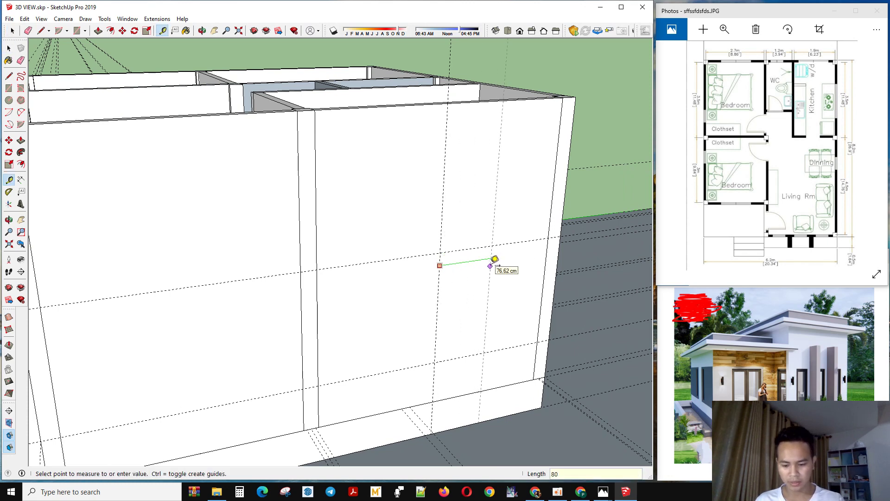
key("Return")
left_click(439, 272)
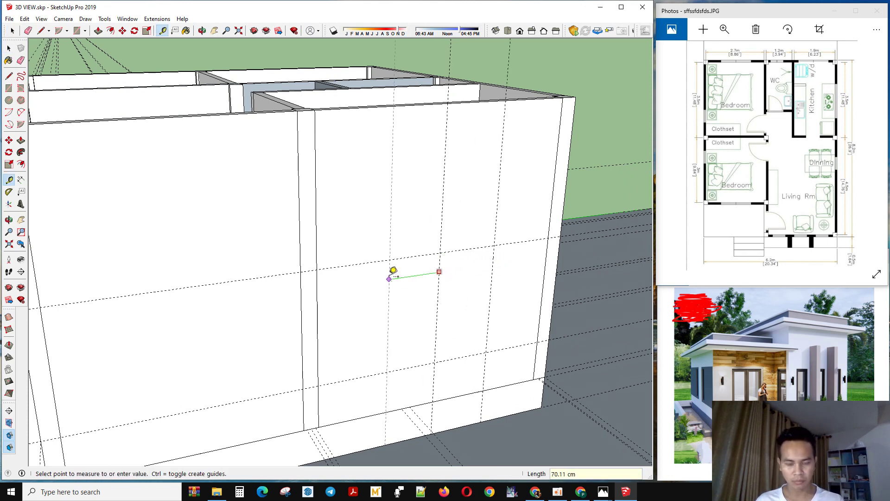
key("space")
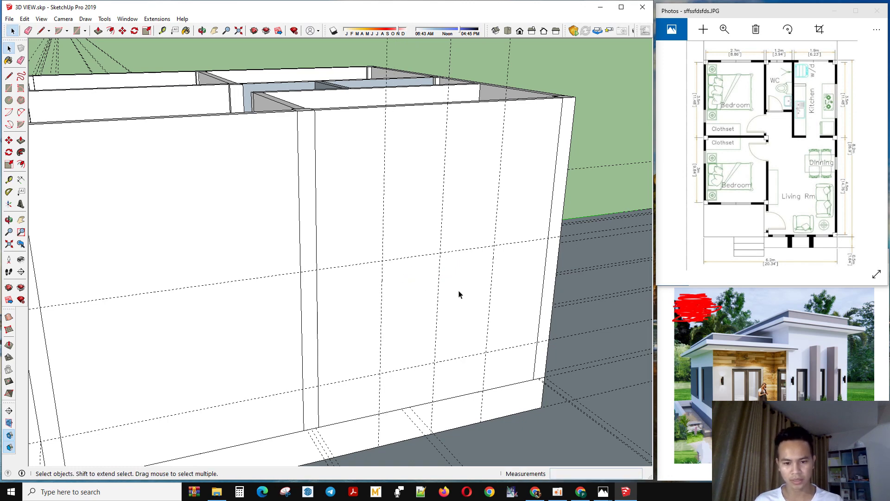
- Open the walls for editing and draw a 160 by 155 cm window rectangle between the guides on the rear panel
left_click(461, 294)
left_click(461, 295)
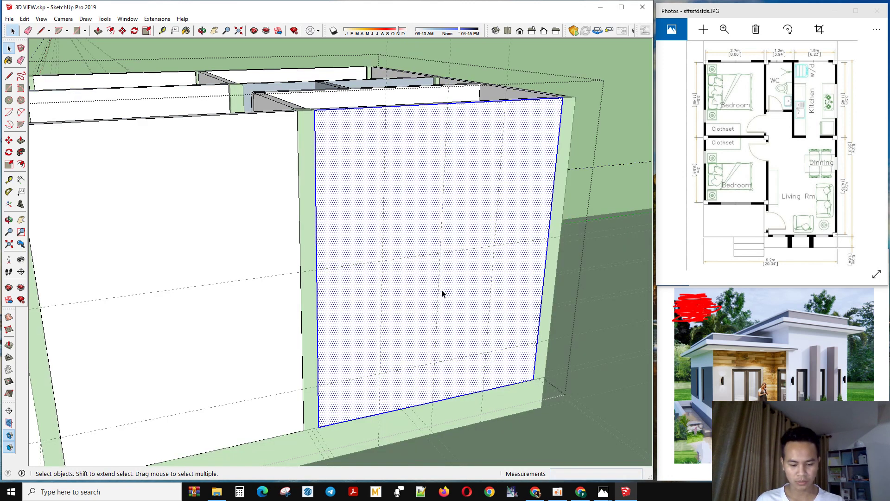
key("r")
left_click(382, 260)
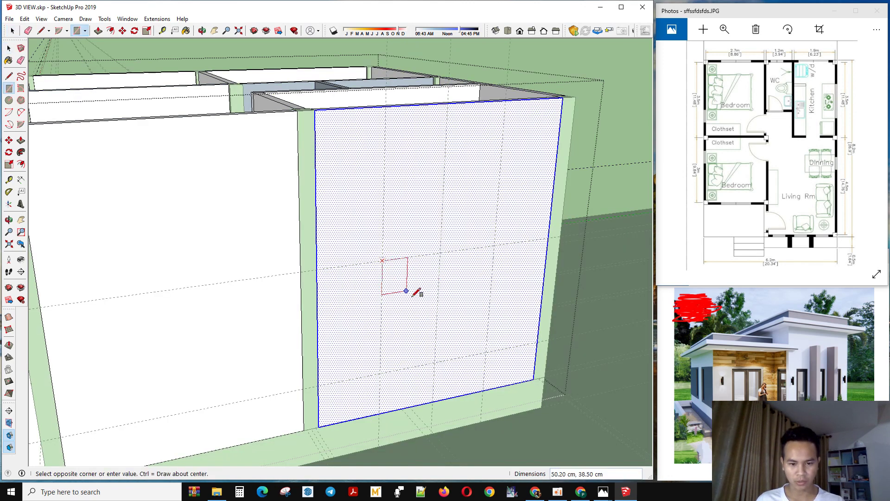
left_click(487, 348)
key("ctrl+z")
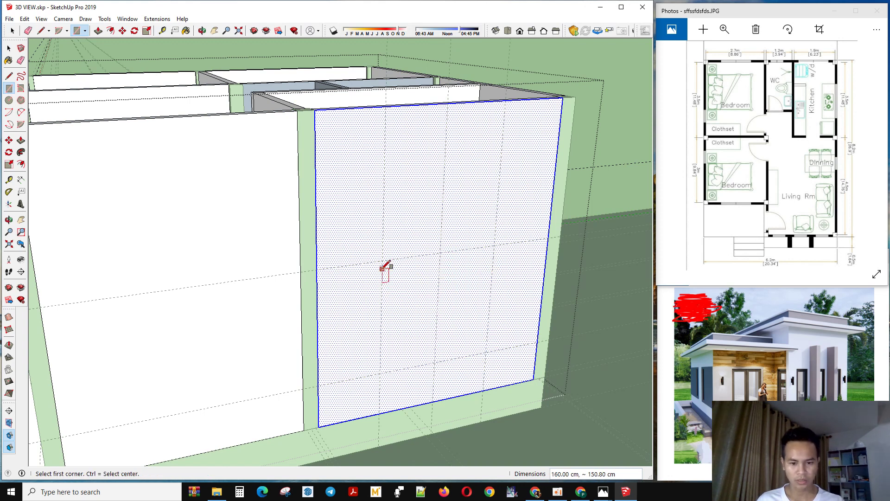
left_click(382, 260)
left_click(487, 352)
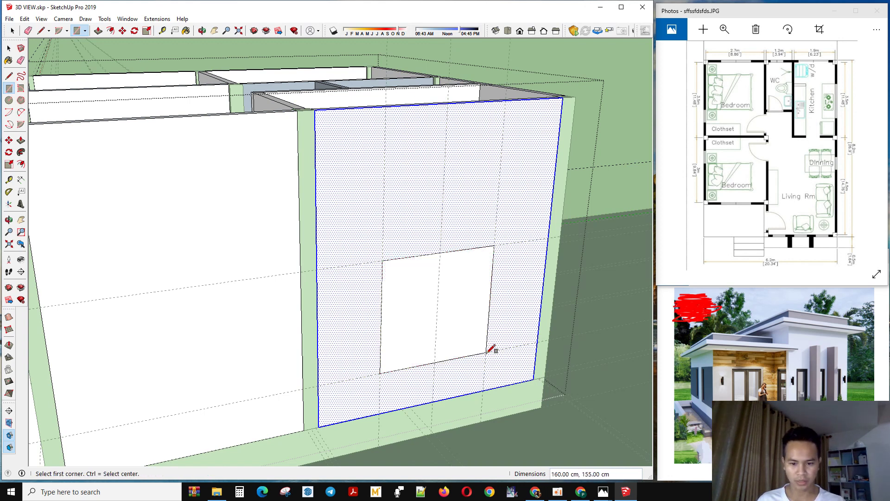
- Push the rear panel's rectangle 12 cm through the wall to cut the window opening
key("space")
left_click(470, 351)
key("p")
left_click(469, 350)
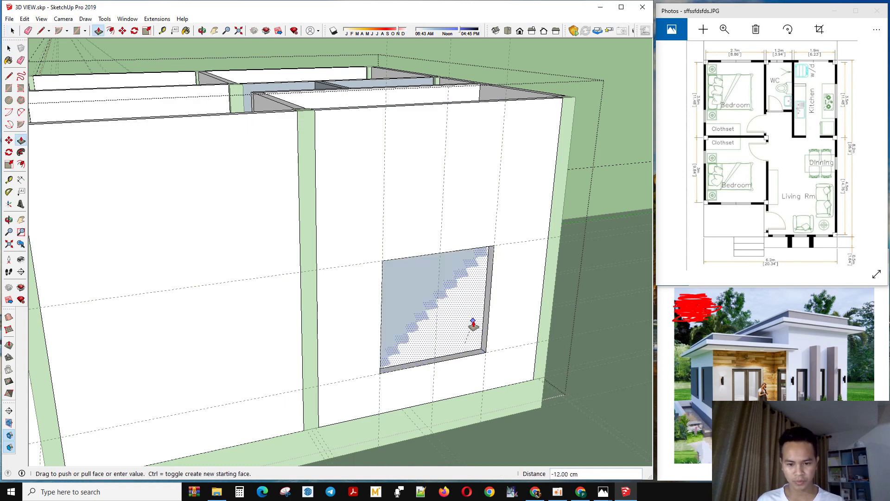
left_click(482, 308)
key("space")
scroll(476, 269, "down", 5)
mouse_move(476, 268)
middle_mouse_down()
mouse_move(507, 324)
mouse_move(470, 289)
middle_mouse_up()
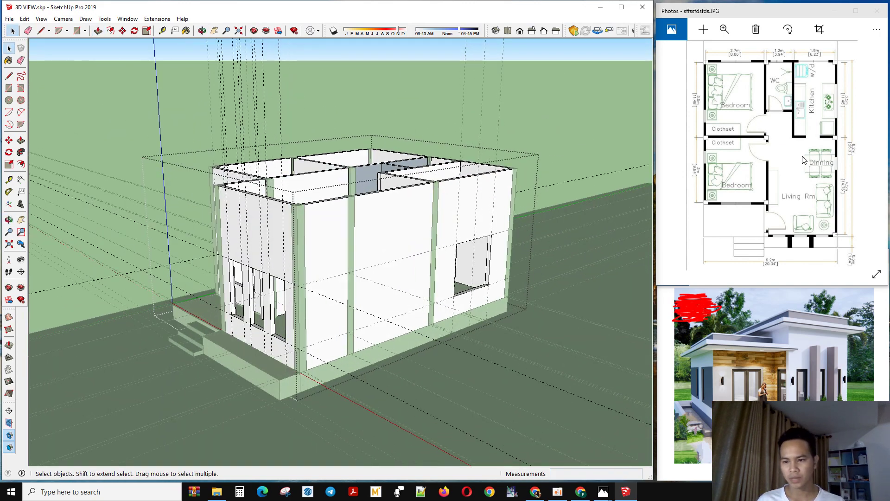
- Place a vertical guide through the middle of the side wall's central panel, 140 cm from its column edge
scroll(402, 291, "up", 3)
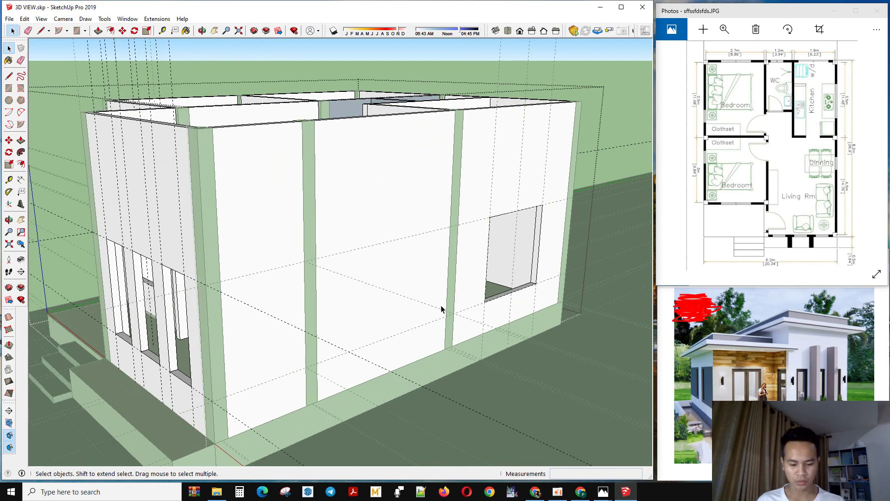
key("t")
left_click(452, 292)
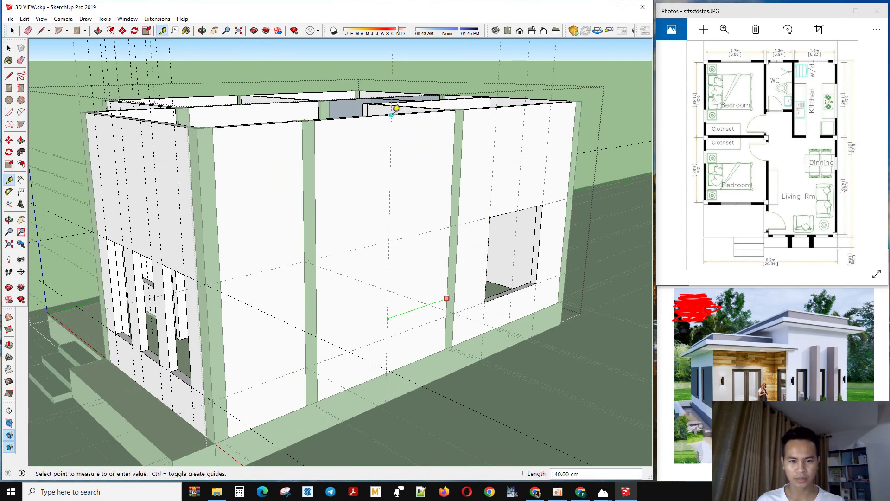
left_click(398, 112)
middle_click_drag(483, 252, 318, 298)
scroll(400, 312, "up", 4)
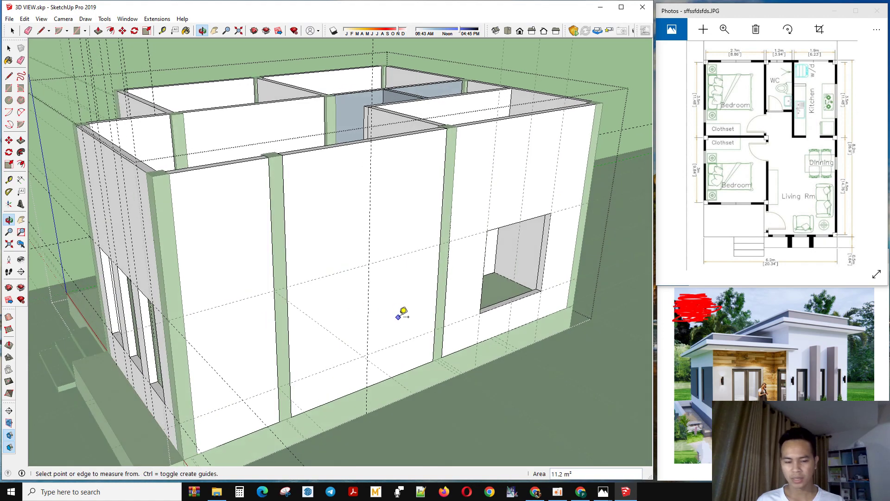
- Add vertical guides 30 cm to each side of the central panel's centre guide
left_click(360, 291)
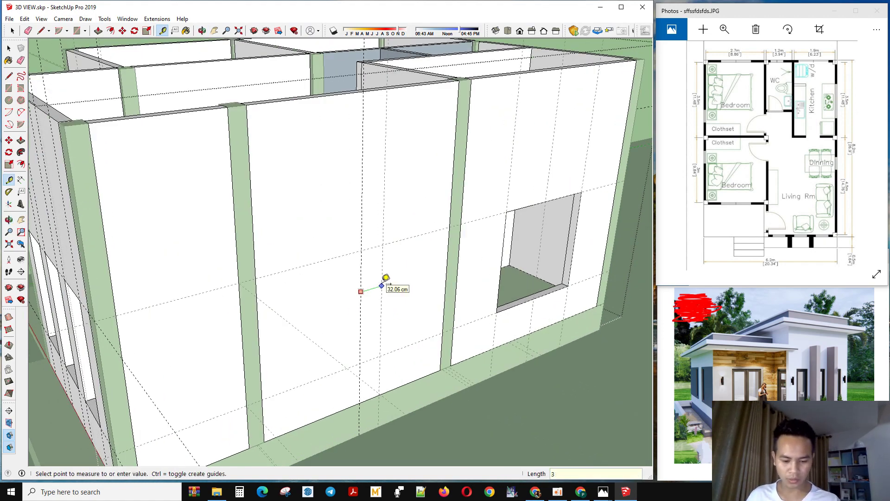
type("30")
key("Return")
left_click(361, 274)
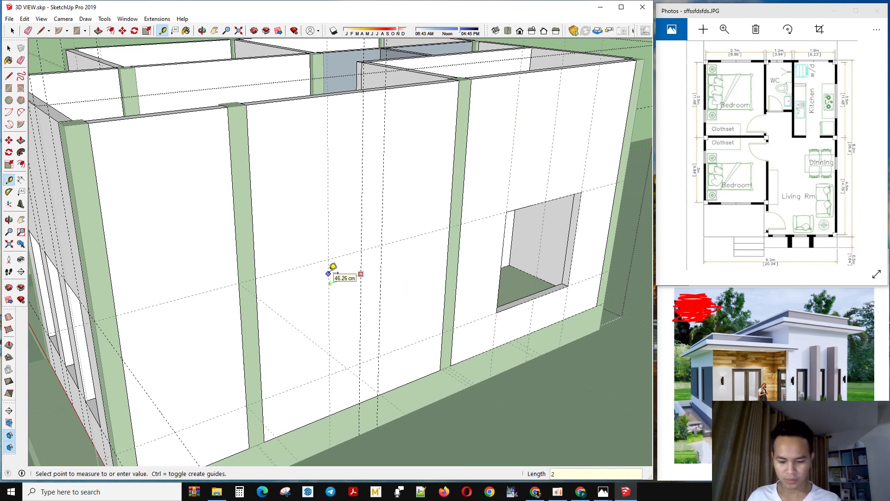
type("30")
key("Return")
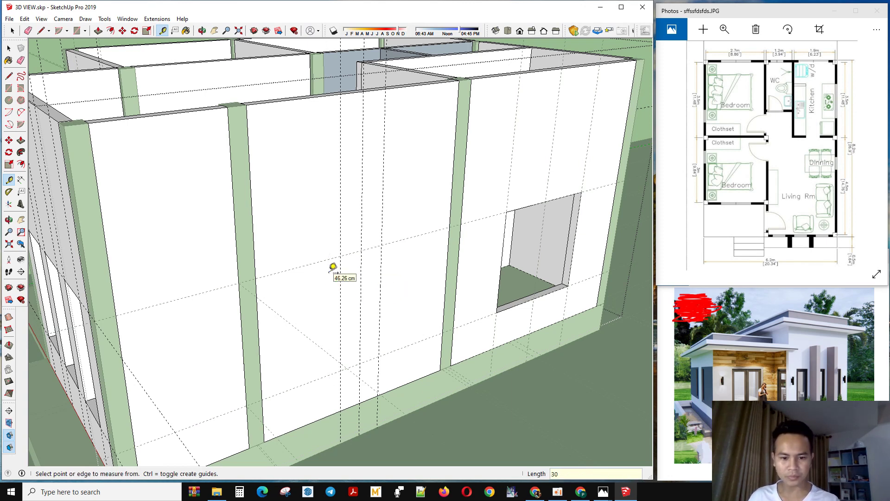
key("space")
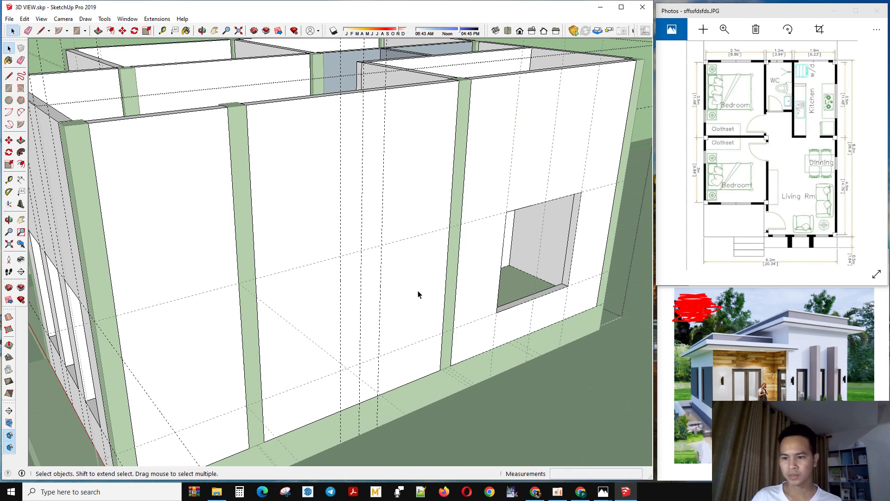
- Draw a narrow window rectangle between the outer guides on the central panel and push it 12 cm through the wall
key("r")
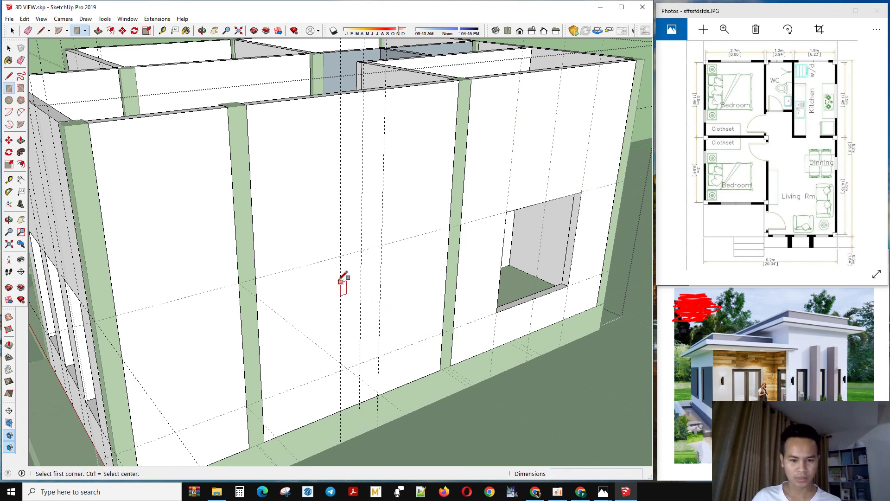
left_click(342, 255)
left_click(379, 358)
key("space")
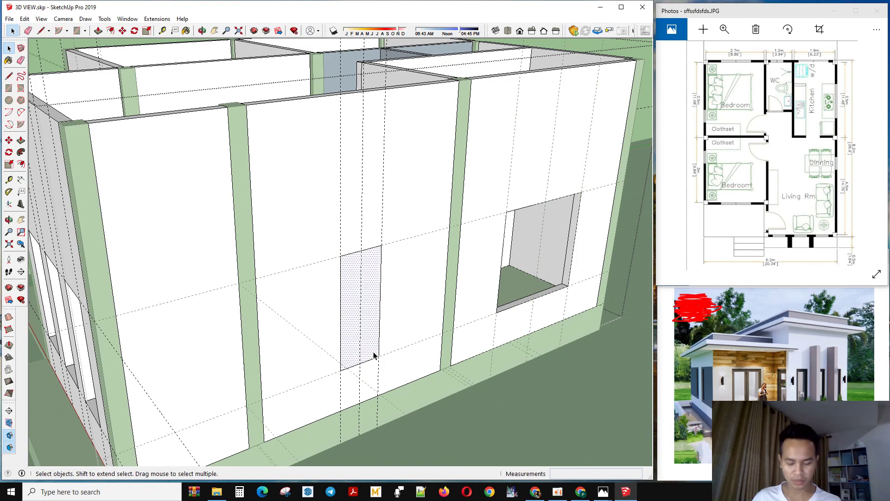
key("p")
left_click(372, 357)
left_click(367, 335)
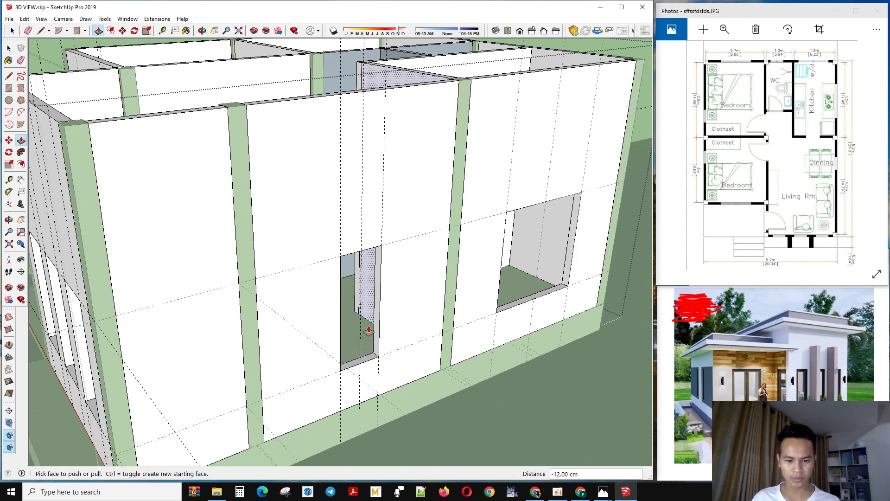
scroll(366, 334, "down", 5)
middle_click_drag(367, 334, 343, 252)
scroll(352, 338, "up", 6)
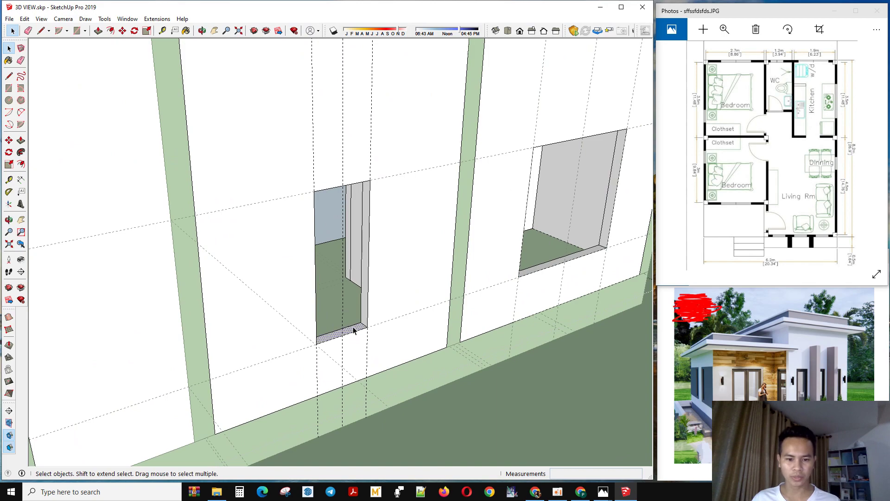
left_click(529, 272, "ctrl")
scroll(529, 275, "down", 5)
middle_click_drag(200, 315, 295, 340)
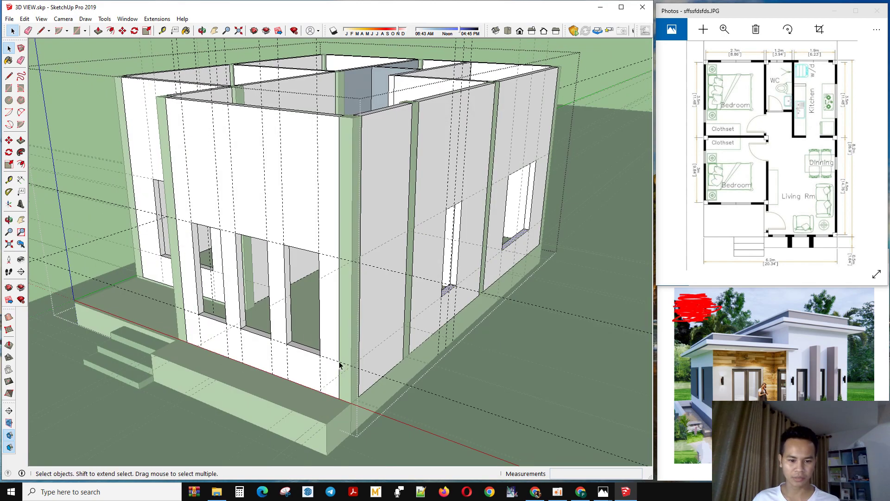
- Place a horizontal guide 90 cm above the base edge of the side wall
scroll(357, 283, "up", 5)
mouse_move(426, 340)
middle_mouse_down()
mouse_move(391, 324)
mouse_move(431, 348)
middle_mouse_up()
key("t")
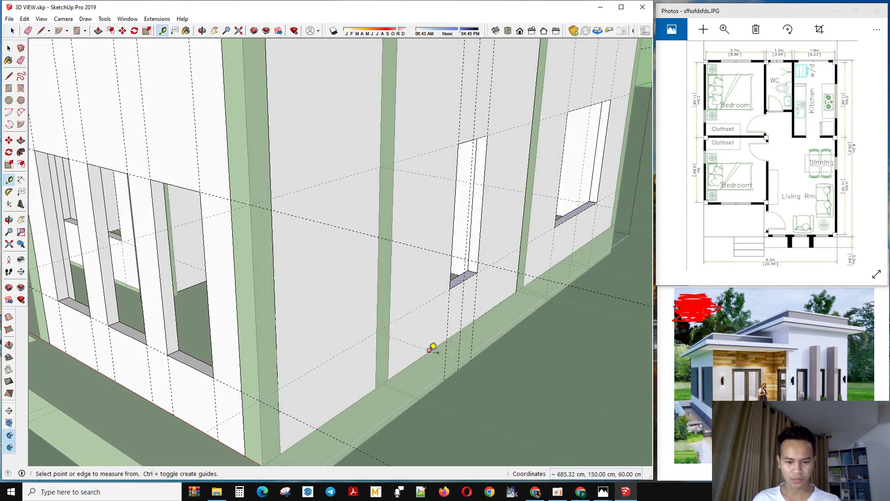
key("space")
key("t")
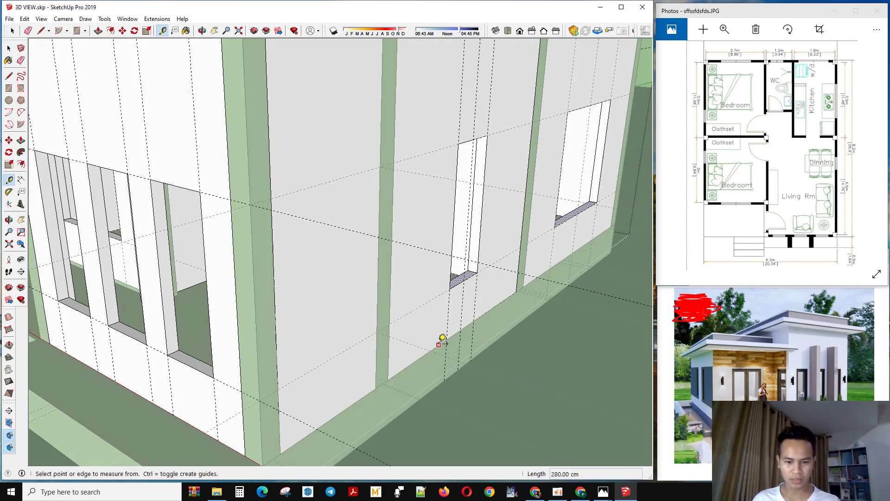
left_click(439, 344)
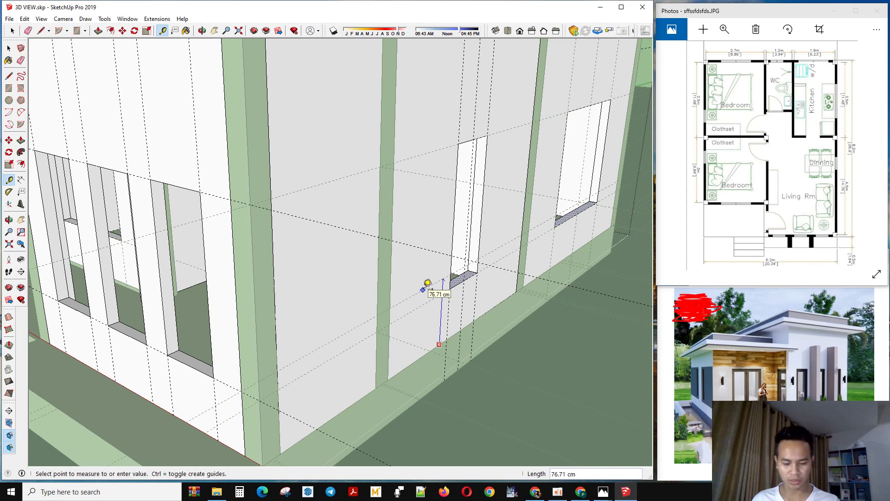
type("90")
key("Return")
- Raise the sills of the side wall's central and rear window openings to the 90 cm guide with Push/Pull
middle_click_drag(491, 295, 438, 323)
scroll(438, 324, "up", 2)
key("space")
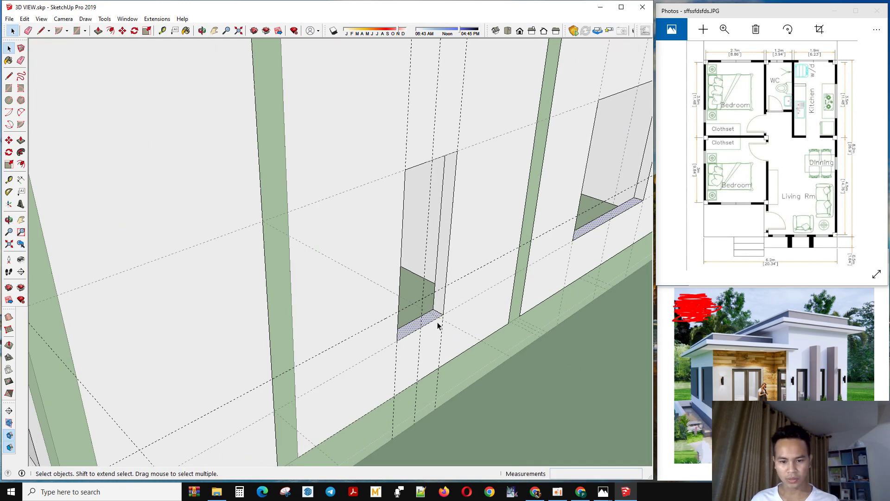
key("p")
left_click_drag(431, 315, 447, 289)
left_click(446, 287)
scroll(339, 327, "down", 2)
left_click(547, 249)
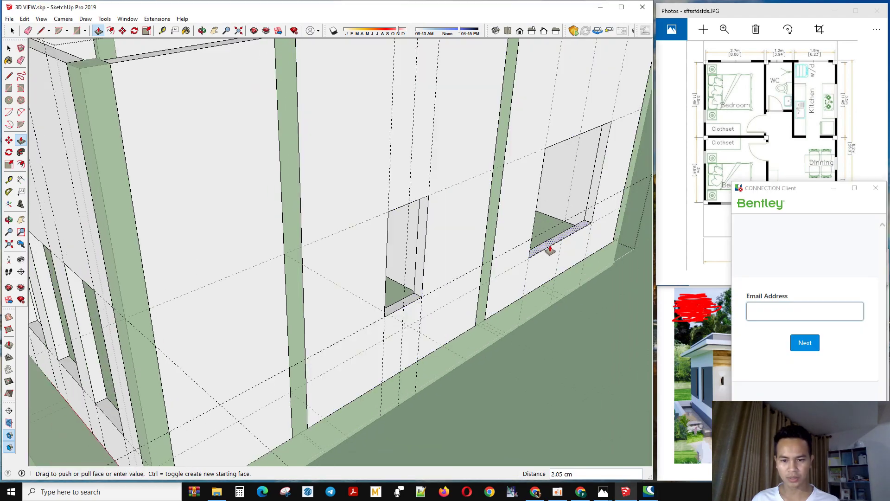
left_click_drag(591, 222, 594, 206)
key("space")
scroll(444, 276, "down", 6)
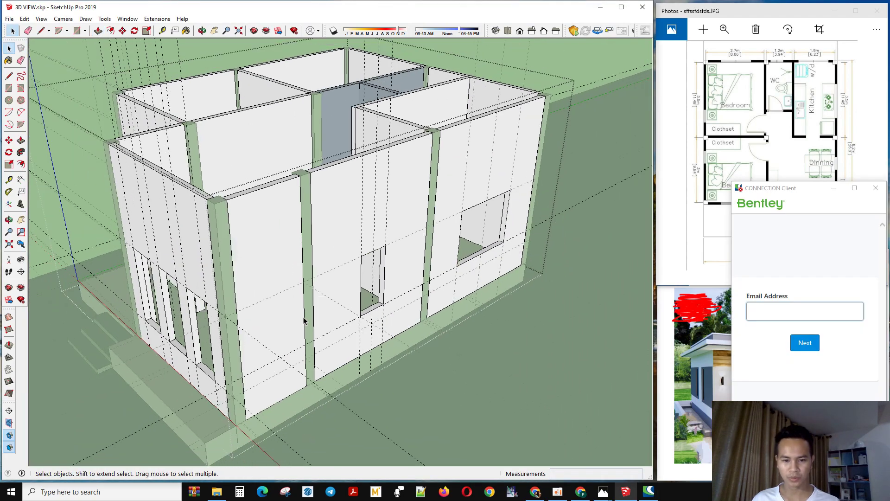
- Dismiss the sign-in pop-up and examine the rooms and wall openings from above against the floor plan
scroll(444, 275, "up", 5)
middle_click_drag(457, 238, 469, 361)
left_click(876, 188)
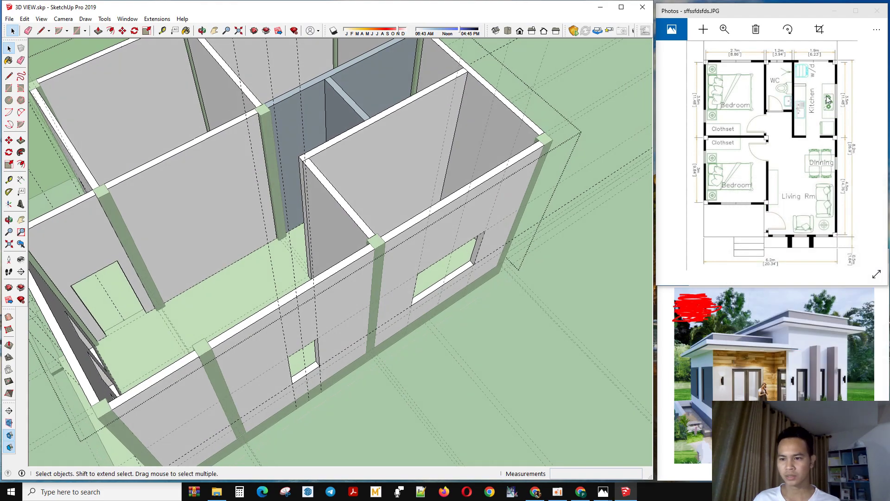
middle_click_drag(359, 350, 508, 332)
scroll(440, 319, "up", 5)
scroll(416, 304, "down", 5)
middle_click_drag(416, 305, 537, 297)
middle_click_drag(499, 257, 456, 252)
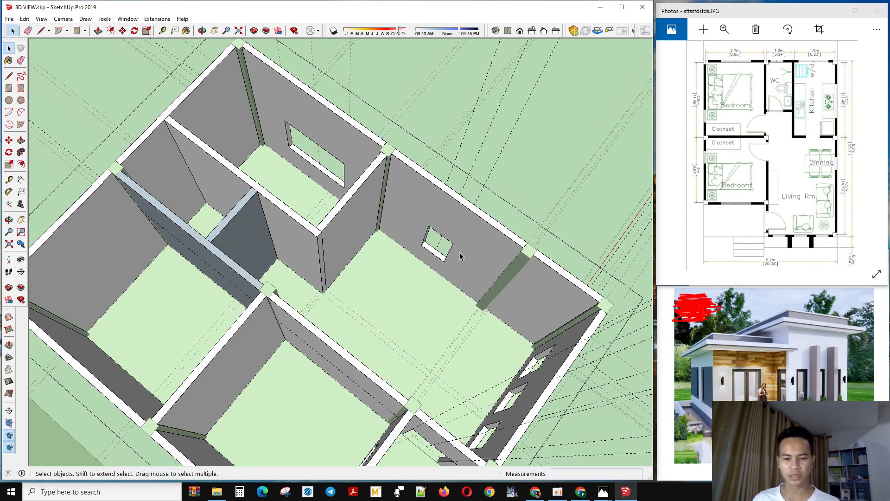
scroll(460, 253, "up", 1)
middle_click_drag(485, 271, 259, 266)
middle_click_drag(474, 247, 225, 321)
scroll(225, 321, "down", 3)
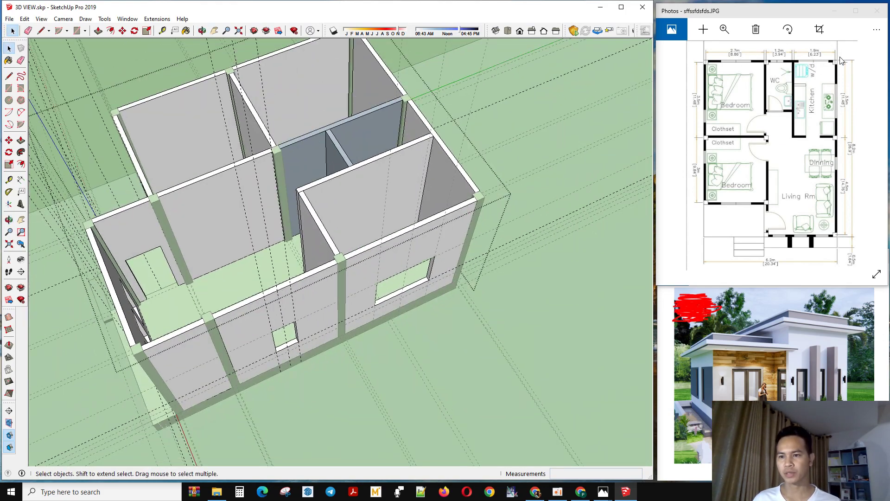
- Place a guide through the end of the kitchen–WC partition and a vertical guide from it down the back wall
scroll(346, 226, "down", 4)
middle_click_drag(346, 227, 214, 167)
scroll(378, 327, "up", 4)
middle_click_drag(377, 328, 400, 321)
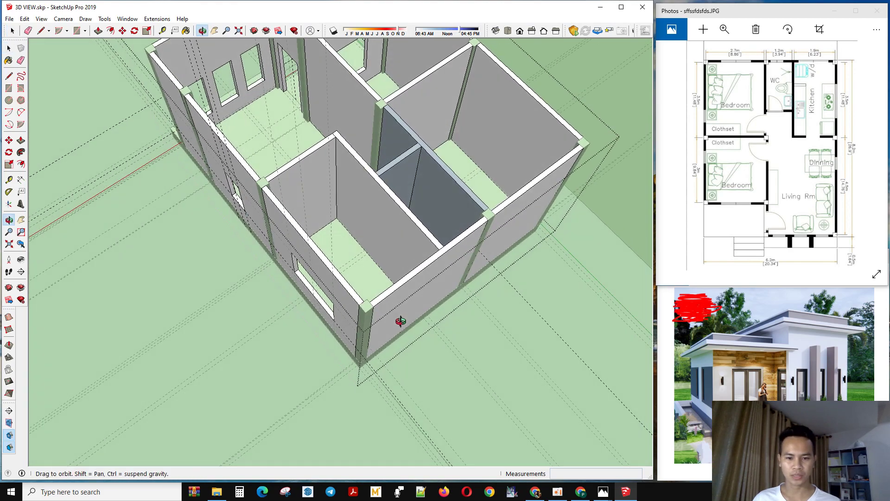
scroll(408, 313, "up", 2)
key("t")
left_click(303, 263)
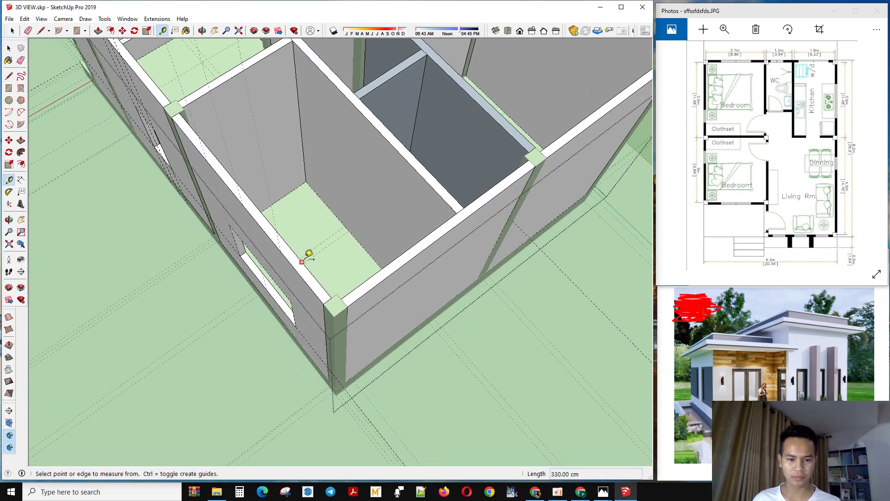
scroll(458, 205, "up", 1)
left_click(459, 206)
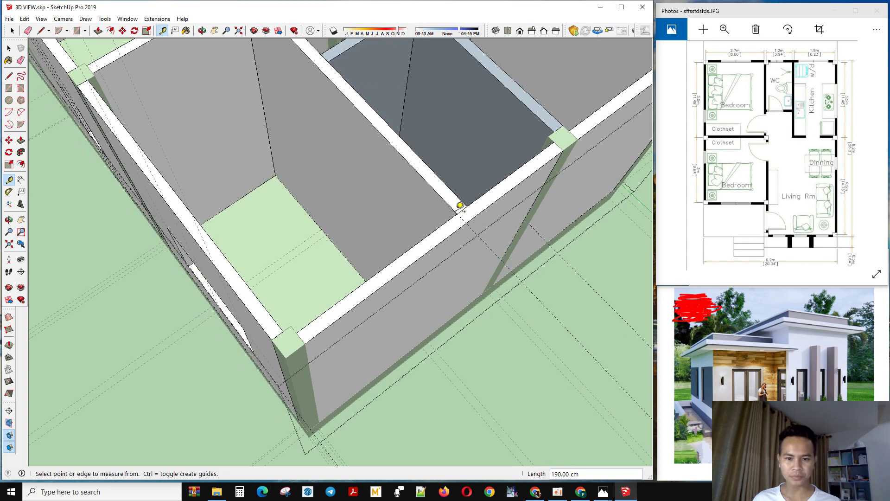
scroll(416, 185, "up", 3)
left_click(519, 194)
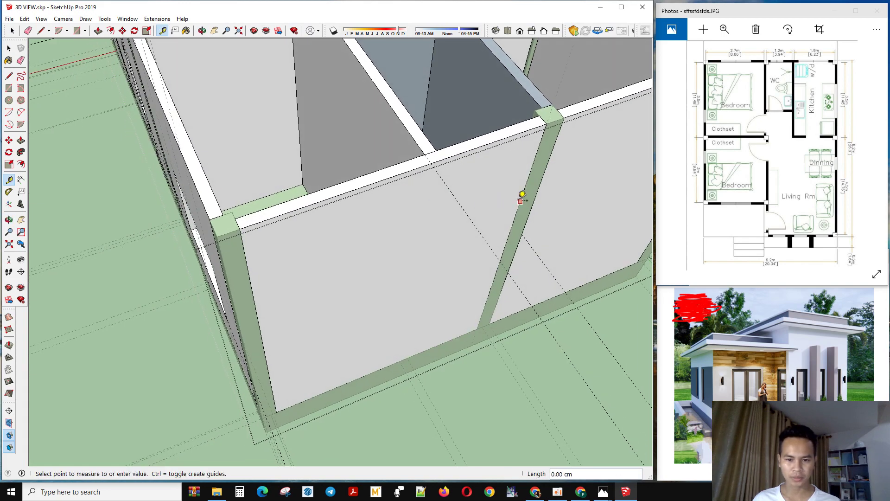
left_click(432, 159)
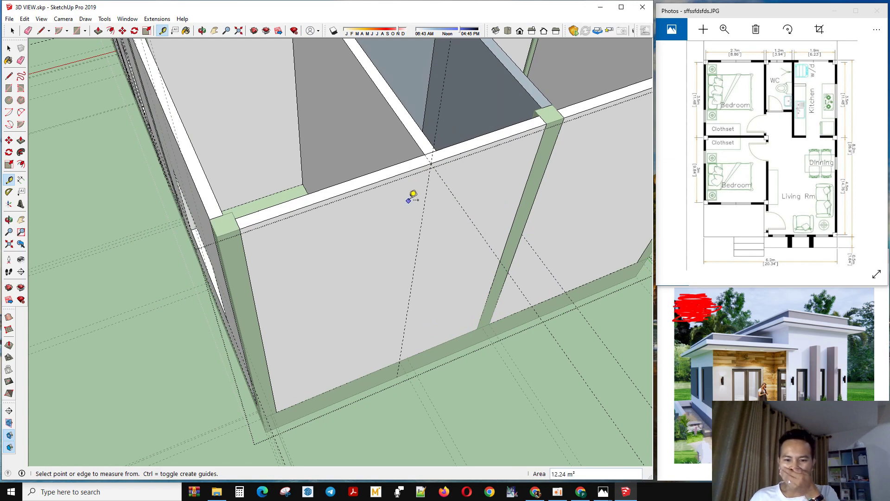
key("space")
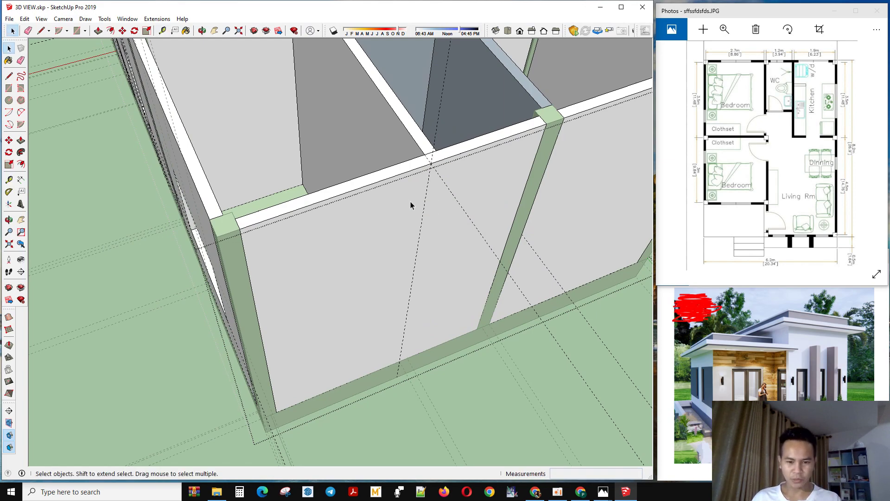
- Place guides through the middle of the kitchen's back wall, with the vertical one about 91 cm from the partition guide
middle_click_drag(412, 202, 390, 210)
key("t")
left_click(481, 128)
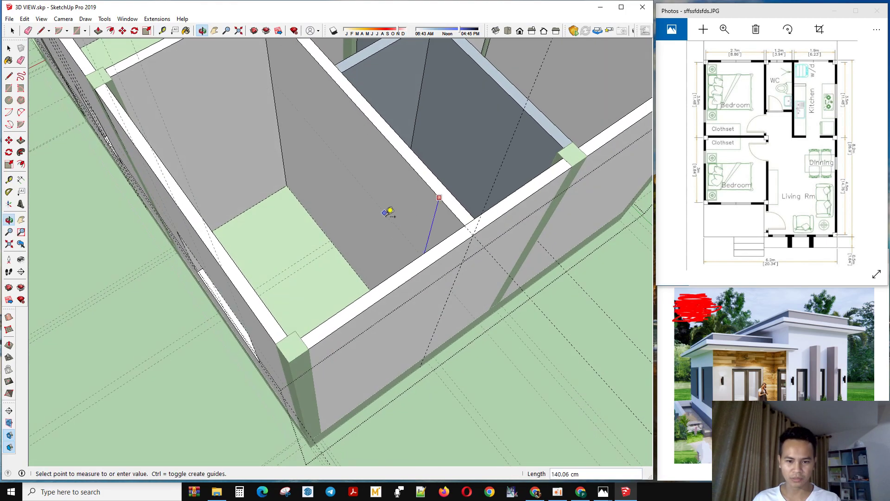
left_click(387, 274)
middle_click_drag(387, 275, 306, 217)
left_click(437, 205)
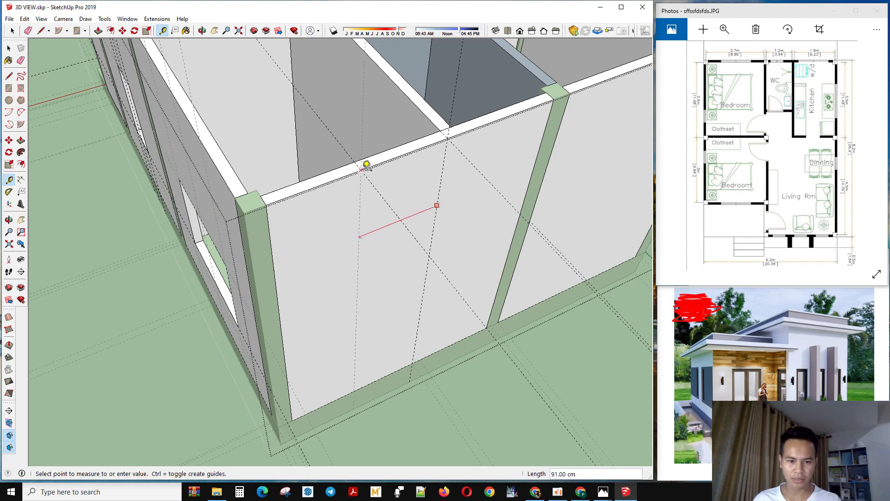
left_click(371, 235)
middle_click_drag(372, 234, 494, 185)
middle_click_drag(579, 183, 373, 225)
- Add vertical guides on the kitchen's back wall 20 cm in from the partition guide and 20 cm in from the corner column
left_click(437, 237)
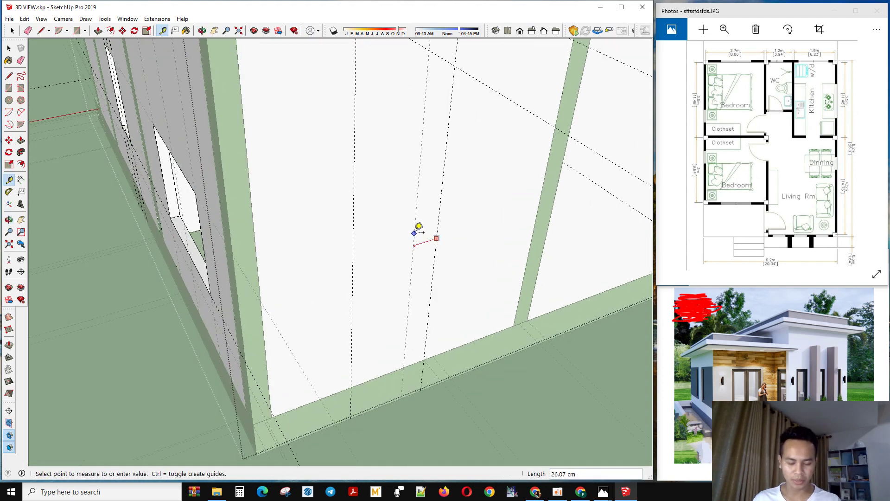
type("20")
key("Return")
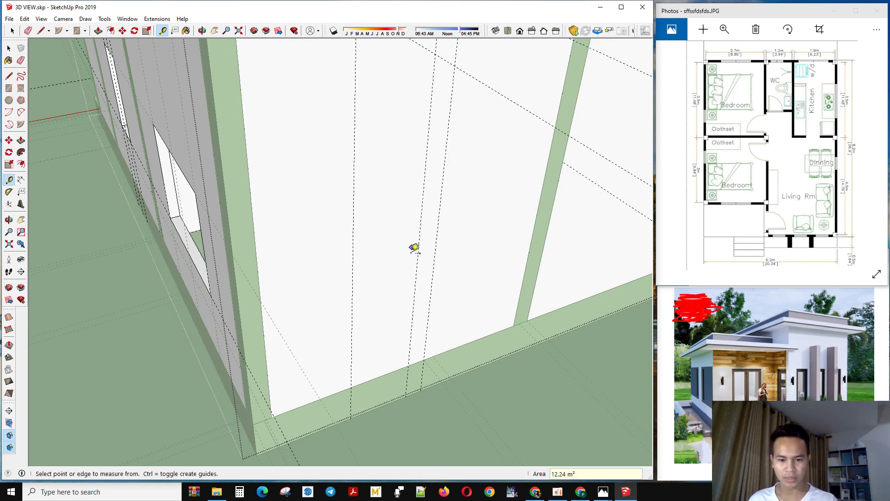
left_click(260, 294)
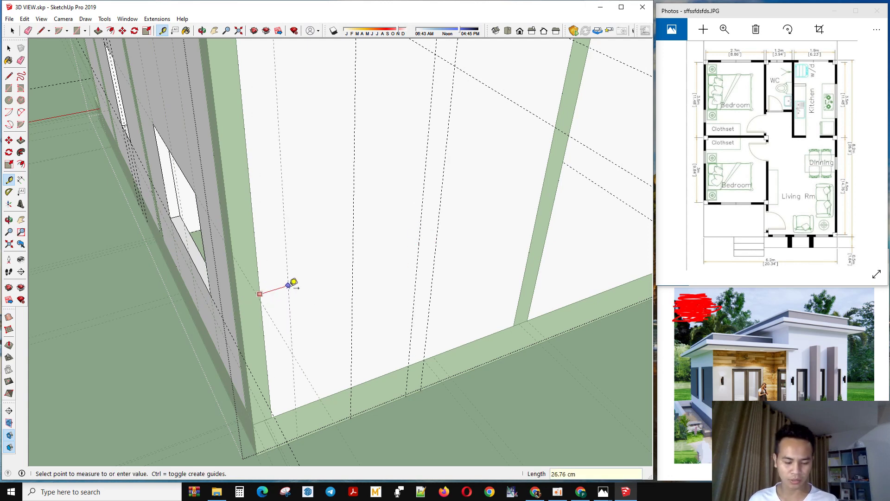
type("20")
key("Return")
scroll(324, 346, "down", 3)
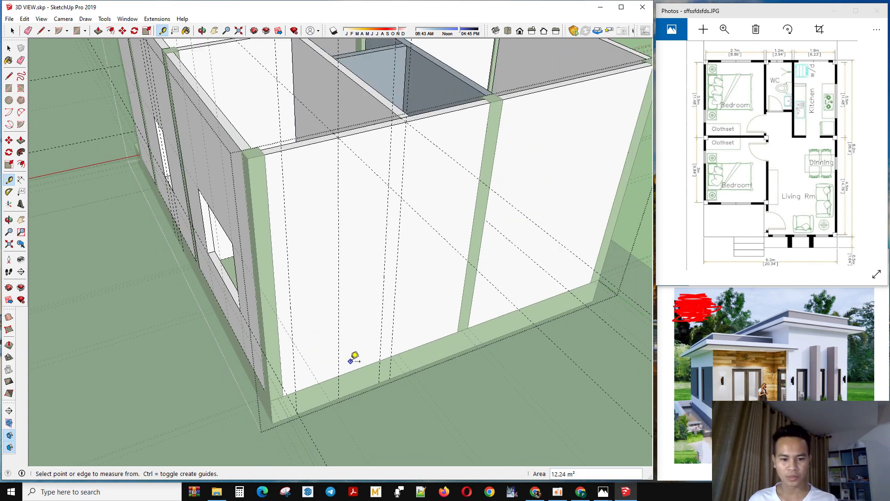
- Place horizontal guides across the back wall at the side window's sill and head heights
middle_click_drag(350, 361, 395, 364)
scroll(389, 366, "up", 1)
left_click(367, 381)
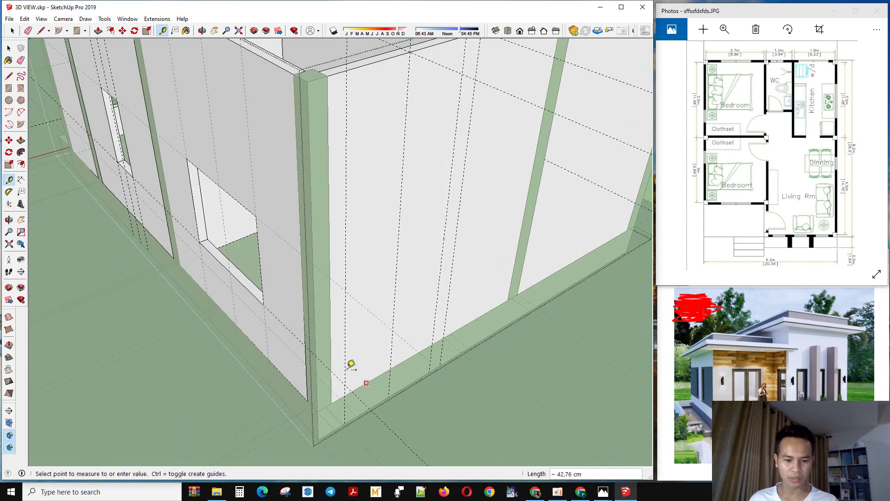
left_click(323, 349)
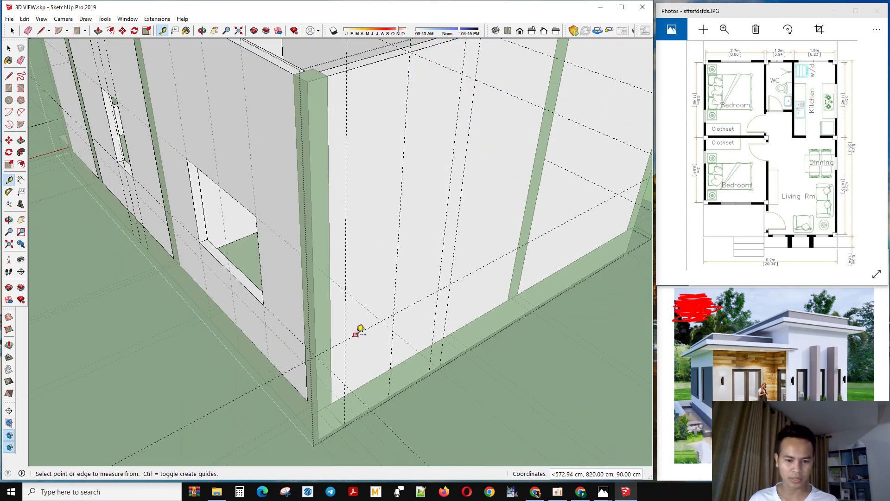
left_click(356, 333)
key("space")
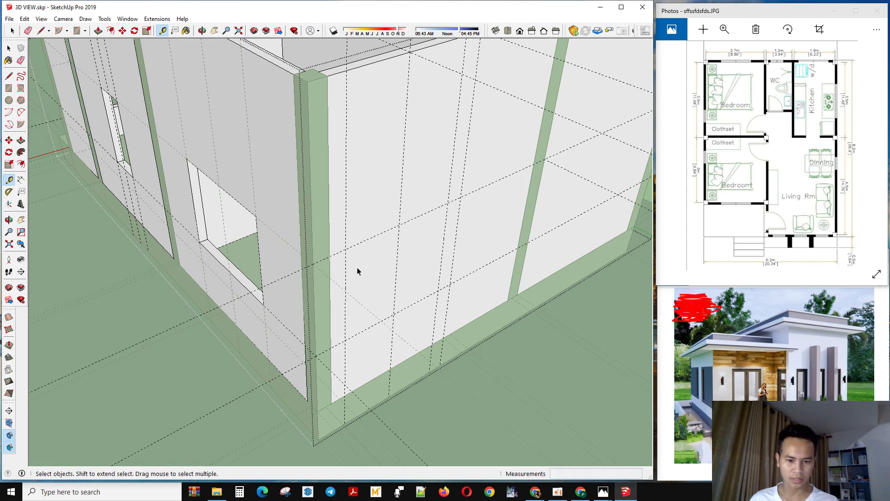
- Open the back wall for editing and draw a window rectangle between the kitchen section's outer vertical guides and the horizontal guides
left_click(427, 255)
left_click(427, 259)
key("r")
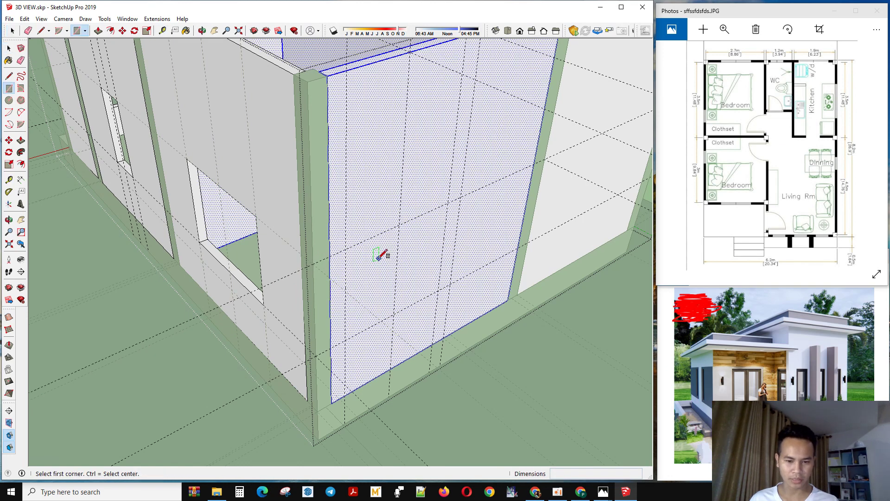
left_click(346, 247)
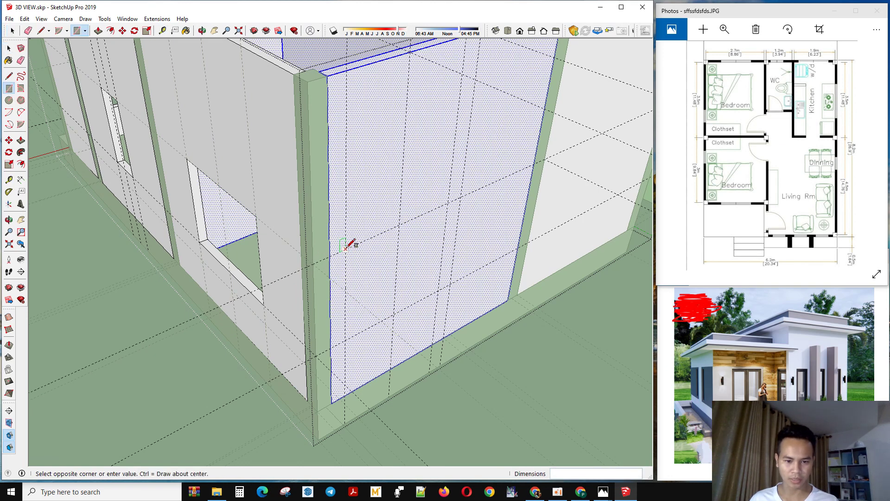
left_click(438, 291)
- Push the kitchen's back window rectangle 12 cm through the wall to cut the opening
key("space")
left_click(432, 288)
key("p")
left_click(427, 284)
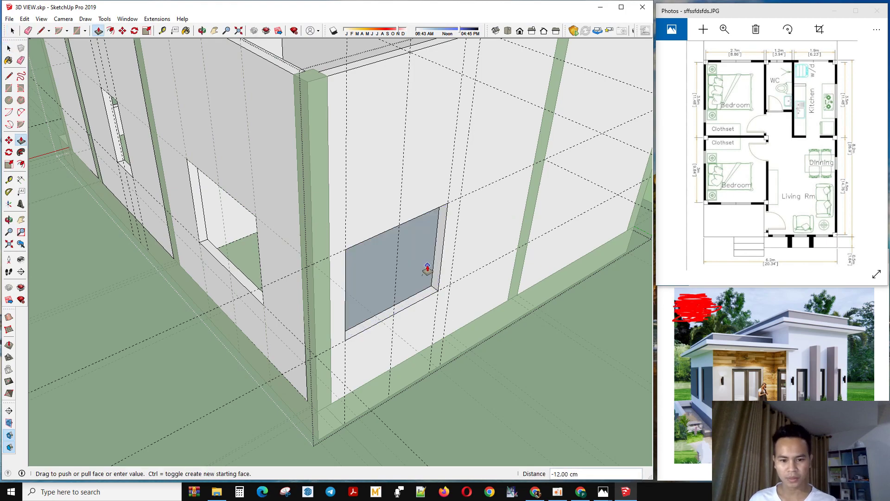
left_click(427, 268)
key("space")
- Place a vertical guide 20 cm past the partition guide on the WC's back wall and another just inside the middle column
scroll(188, 267, "down", 4)
middle_click_drag(188, 265, 244, 295)
scroll(419, 206, "up", 2)
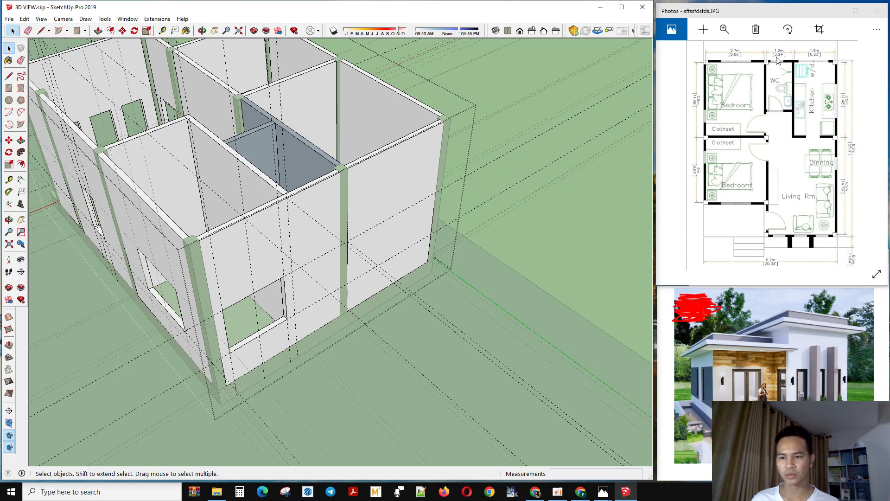
middle_click_drag(321, 299, 403, 294)
scroll(267, 318, "up", 2)
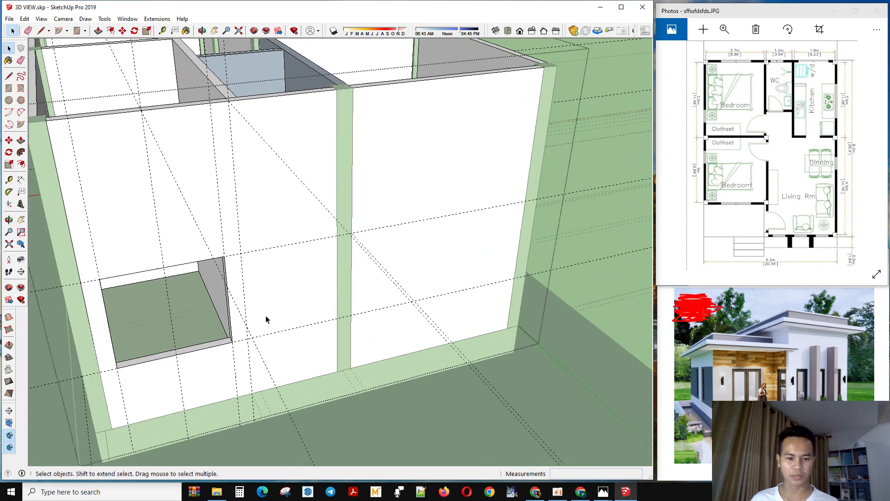
middle_click_drag(266, 318, 314, 310)
scroll(317, 314, "up", 3)
key("t")
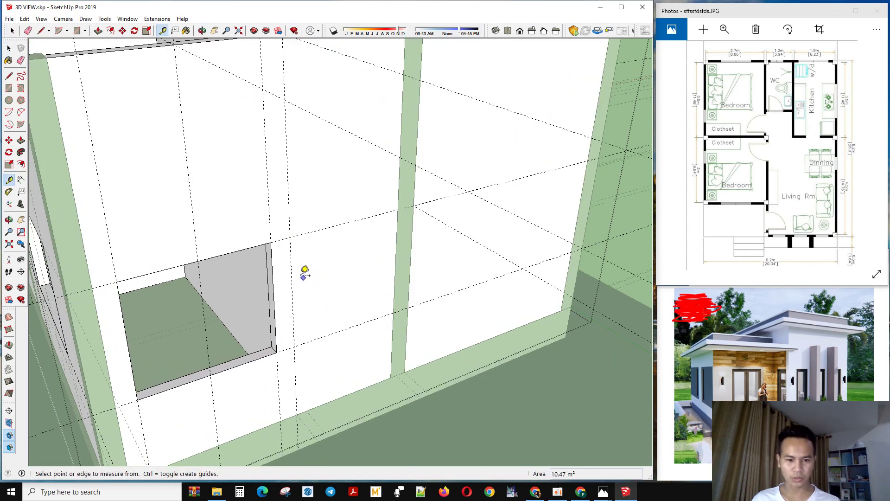
left_click(292, 272)
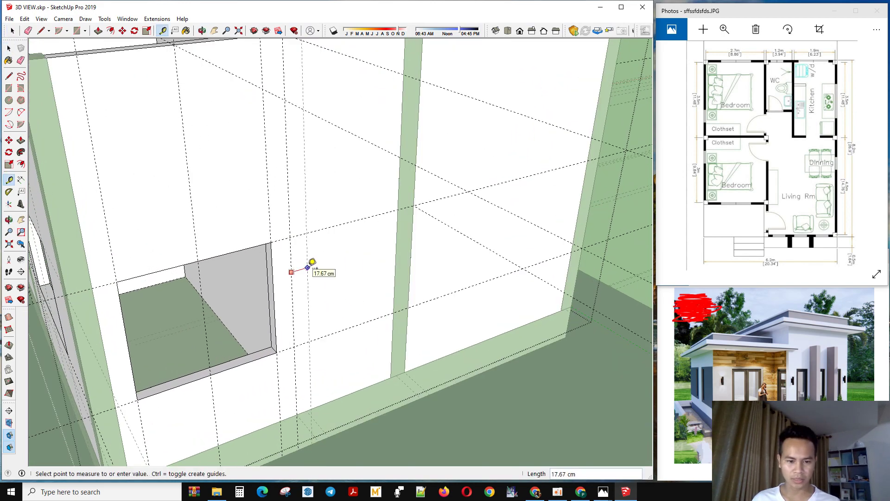
scroll(313, 261, "down", 1)
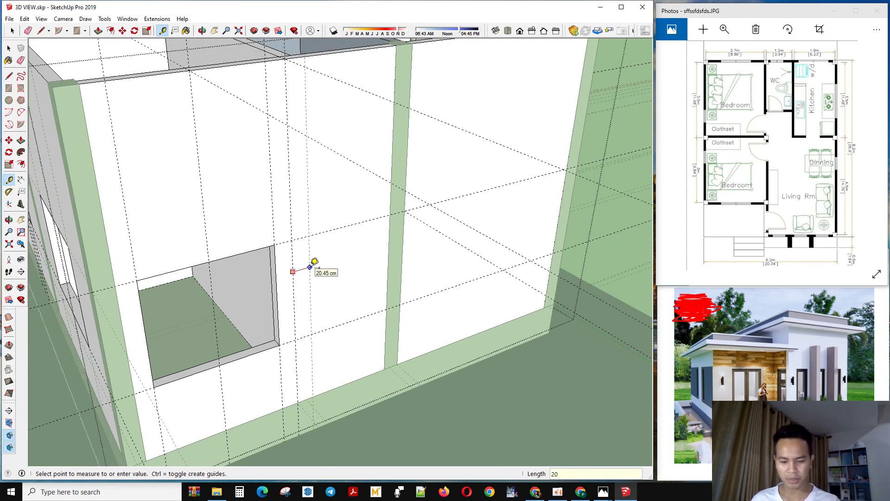
key("Return")
left_click(389, 241)
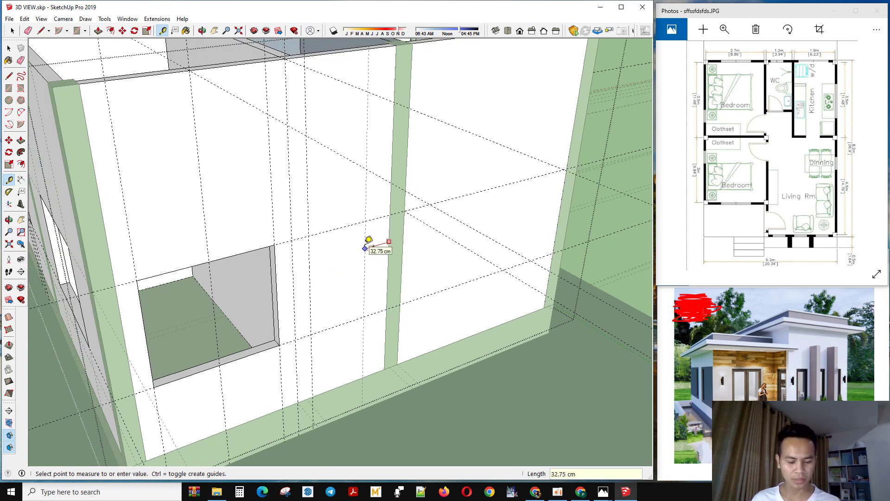
left_click(368, 239)
- Add a horizontal guide below the window-head guide for the WC window and open the back wall for editing
left_click(357, 223)
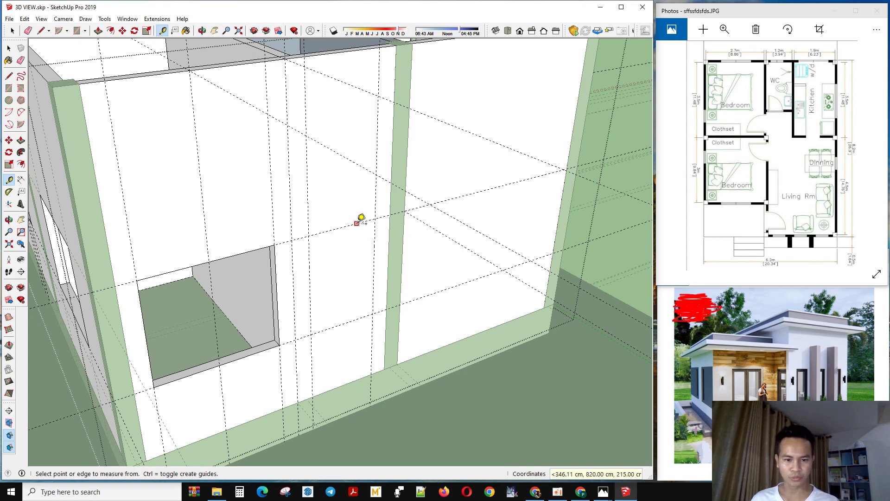
key("Return")
key("space")
scroll(351, 252, "up", 3)
triple_click(348, 252)
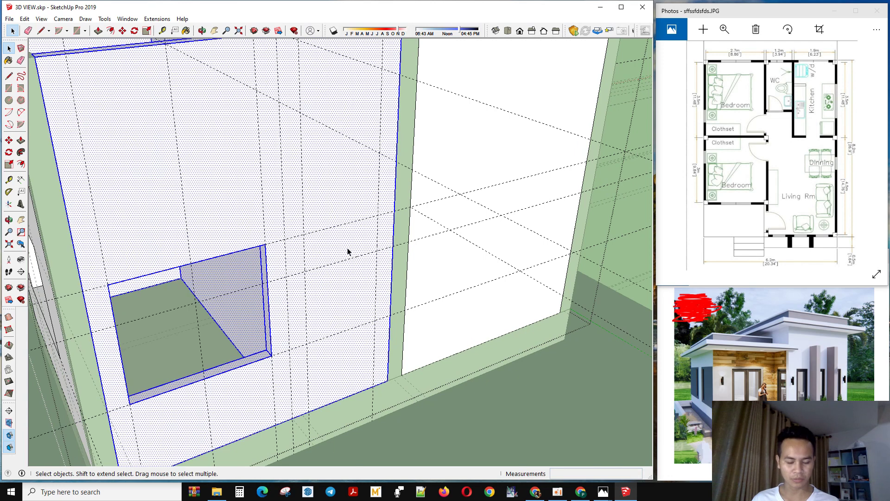
- Draw the WC window rectangle between its guides on the back wall and push it 12 cm through the wall
key("r")
left_click(306, 233)
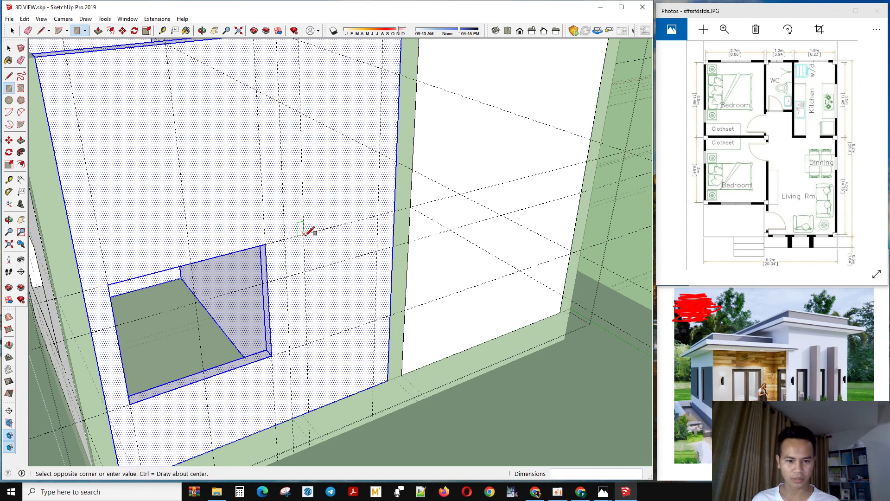
left_click(375, 251)
key("space")
left_click(362, 252)
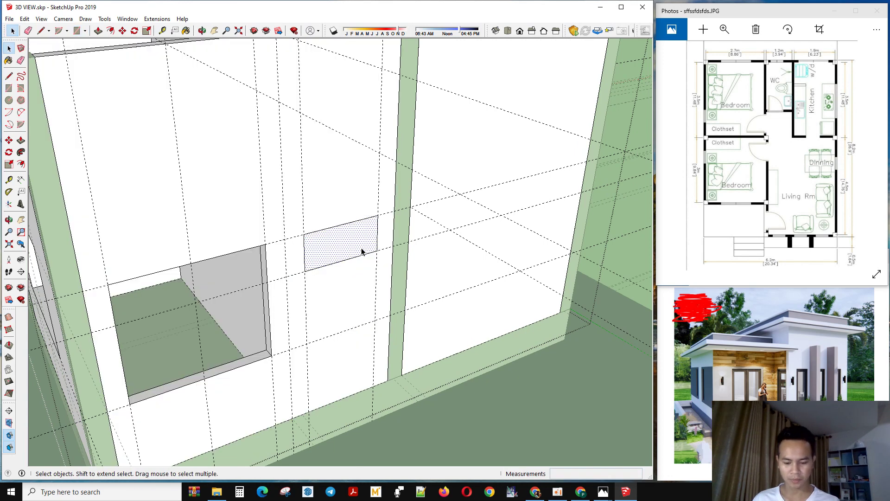
key("p")
left_click(362, 252)
left_click(342, 249)
scroll(341, 265, "down", 3)
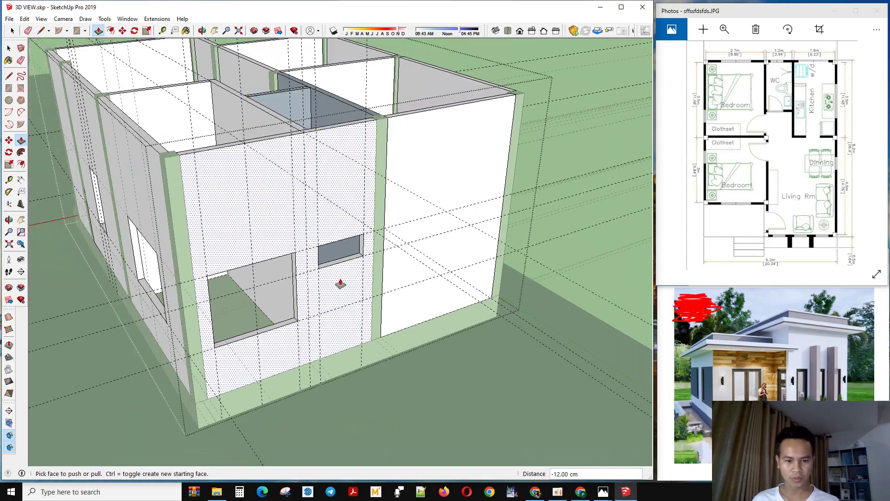
- Examine the WC and kitchen interiors and the back wall's window openings from several angles
scroll(341, 284, "up", 3)
middle_click_drag(328, 201, 544, 367)
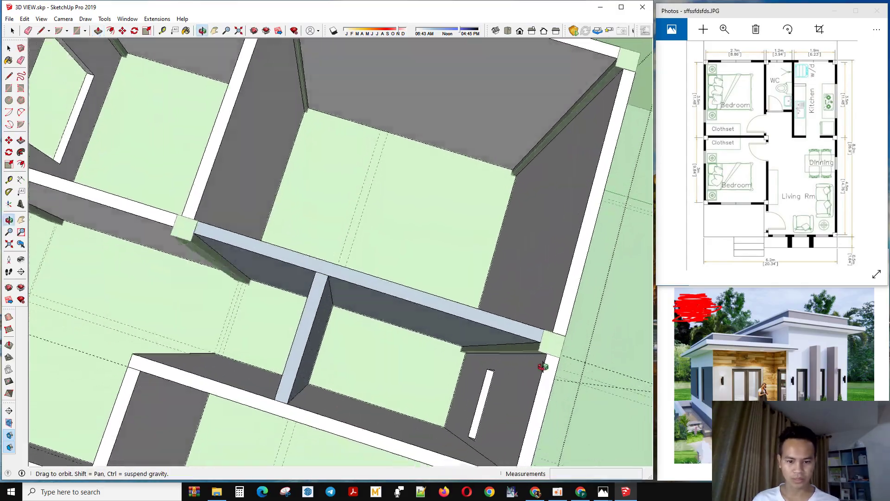
scroll(441, 189, "down", 6)
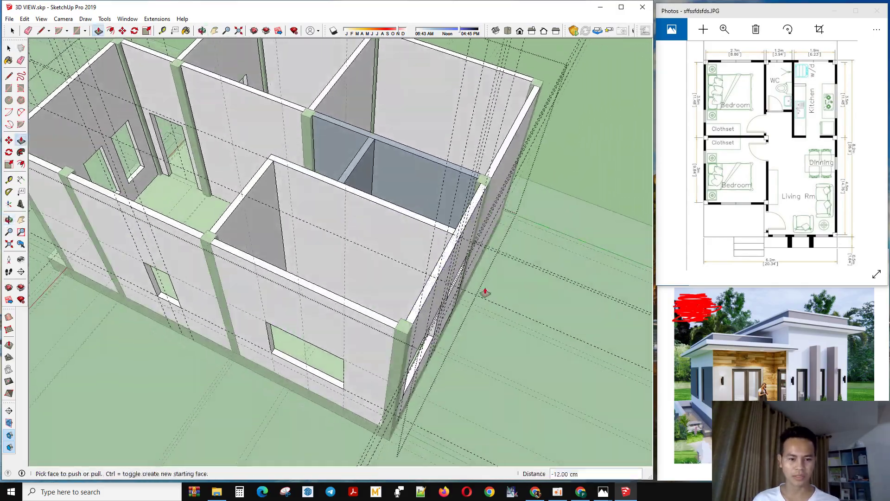
middle_click_drag(482, 292, 425, 260)
scroll(455, 211, "up", 2)
middle_click_drag(455, 211, 521, 277)
scroll(459, 253, "up", 5)
middle_click_drag(449, 249, 441, 278)
scroll(441, 279, "down", 2)
middle_click_drag(501, 288, 174, 213)
scroll(319, 403, "up", 2)
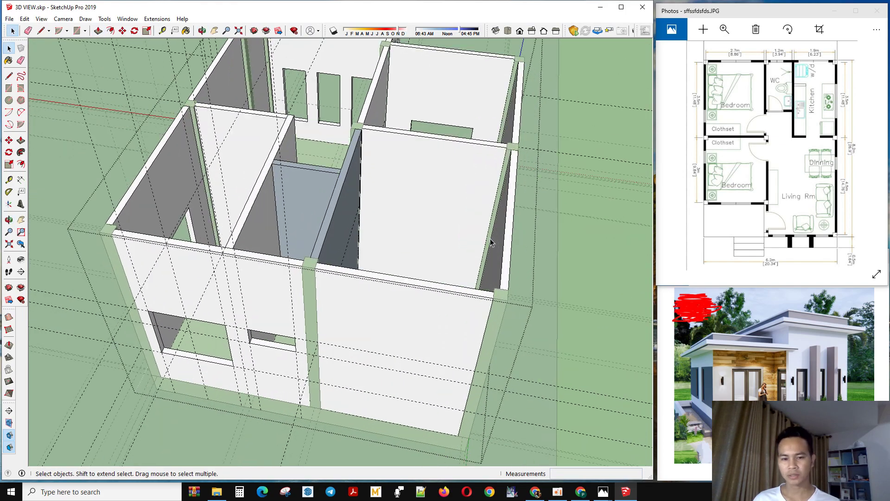
scroll(492, 242, "down", 3)
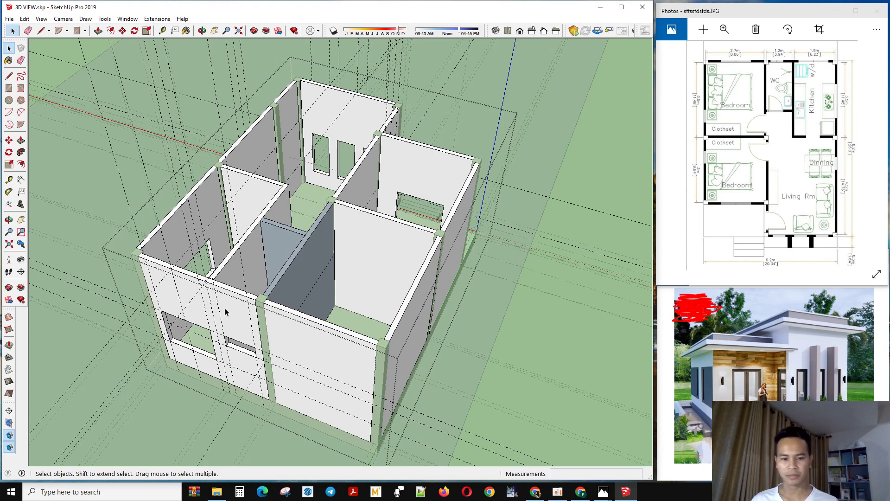
middle_click_drag(408, 241, 420, 175)
scroll(342, 320, "up", 2)
scroll(281, 330, "down", 2)
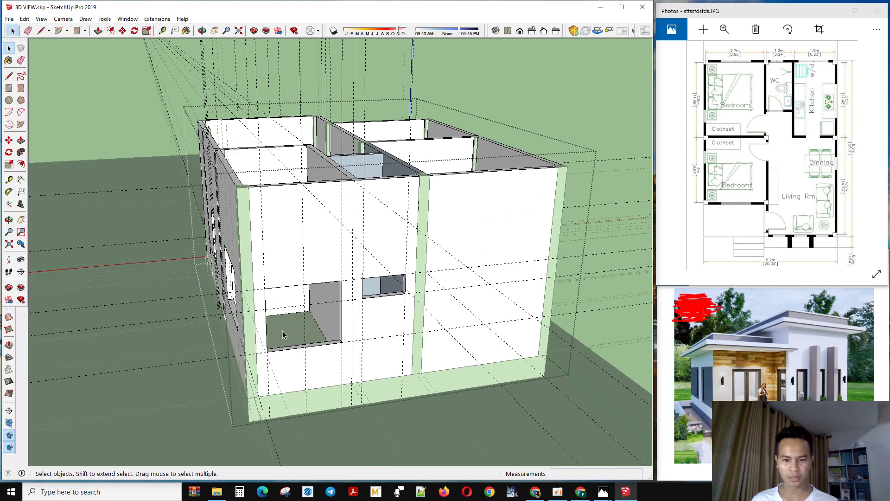
- Copy the kitchen window's two outer vertical guides 366 cm along the back wall, from the window's centre guide to the bedroom section's midpoint
scroll(349, 307, "up", 2)
triple_click(342, 314)
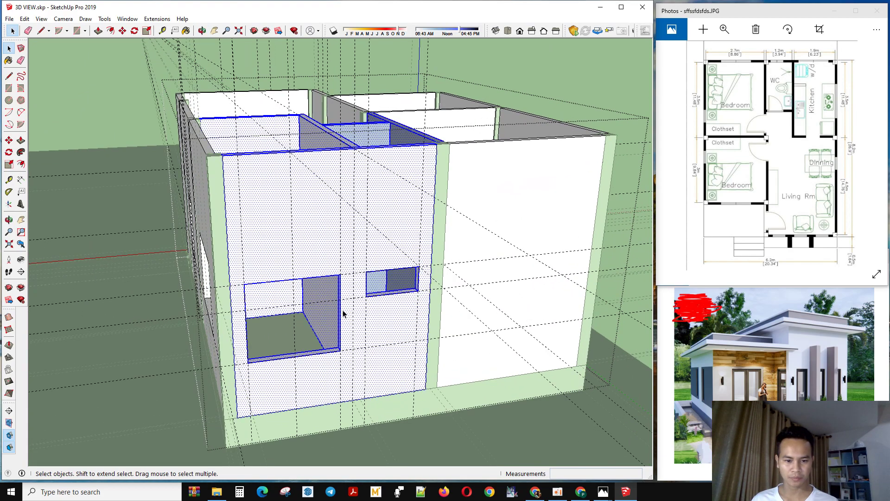
left_click(340, 314)
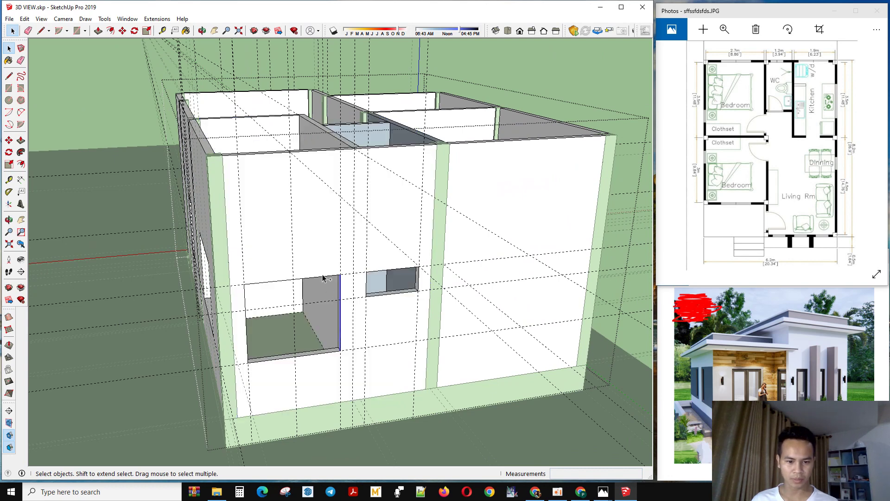
left_click(322, 277)
middle_click_drag(340, 257, 383, 312)
key("m")
left_click(309, 216)
key("ctrl")
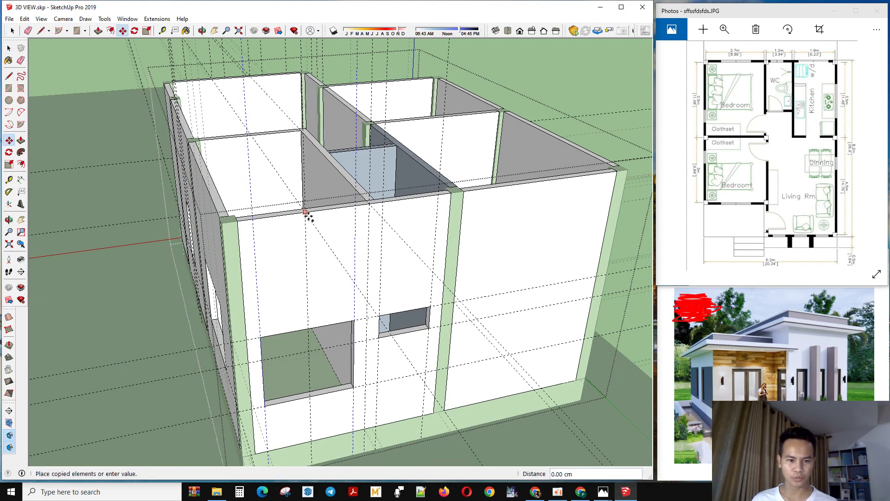
left_click(546, 181)
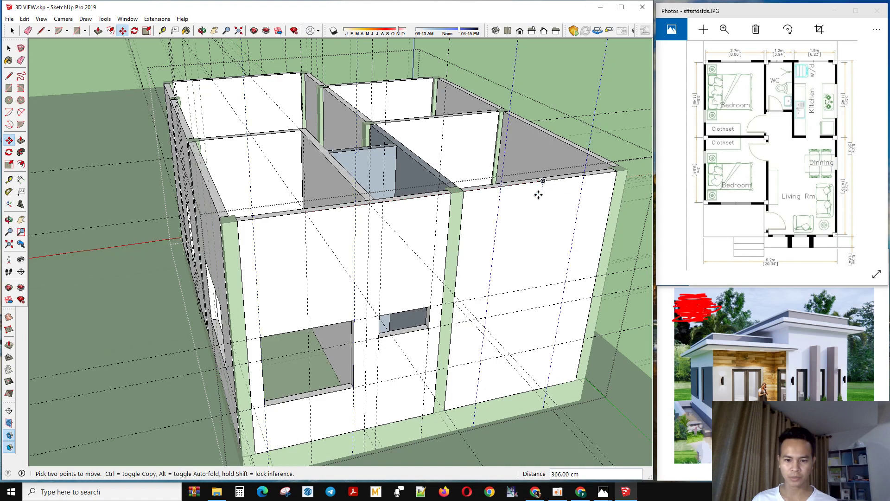
- Draw a window rectangle on the bedroom's back wall between the copied vertical guides and the existing head and sill guides
middle_click_drag(537, 192, 421, 284)
key("space")
scroll(421, 283, "up", 3)
left_click(427, 347)
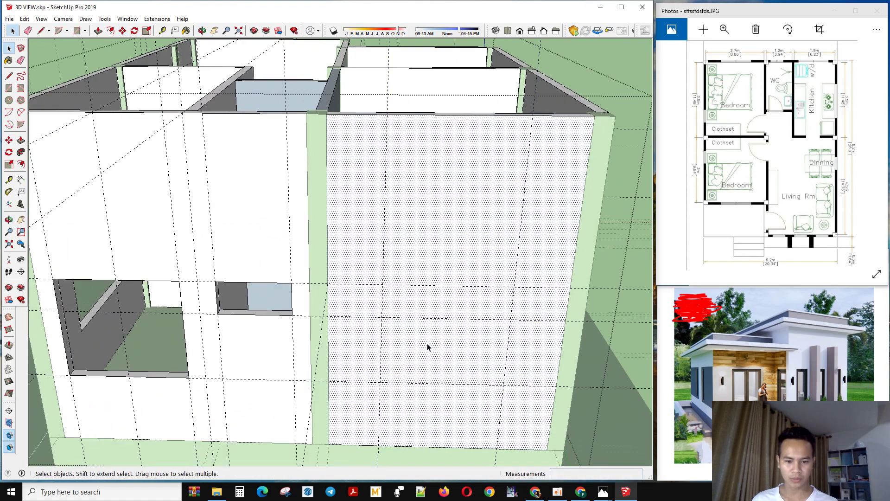
key("r")
left_click(382, 284)
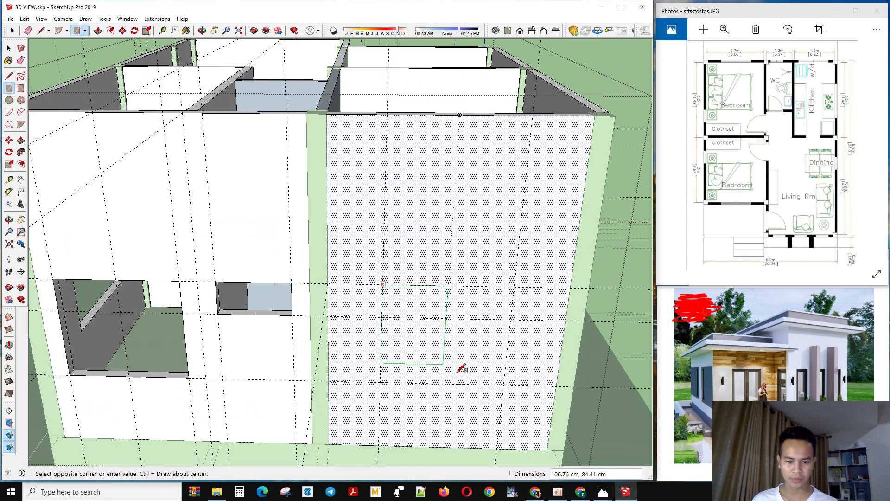
left_click(506, 384)
key("space")
left_click(469, 367)
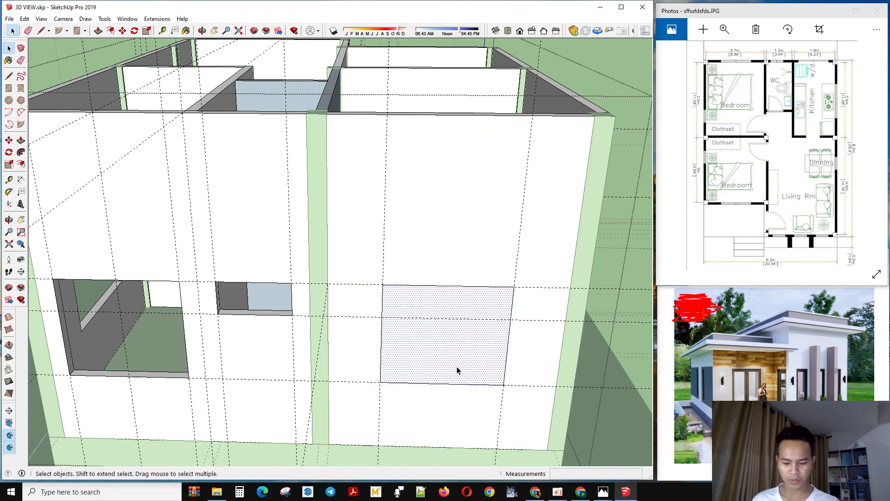
- Push the bedroom's back window rectangle 12 cm through the wall to cut the opening
key("p")
left_click(444, 358)
left_click(476, 352)
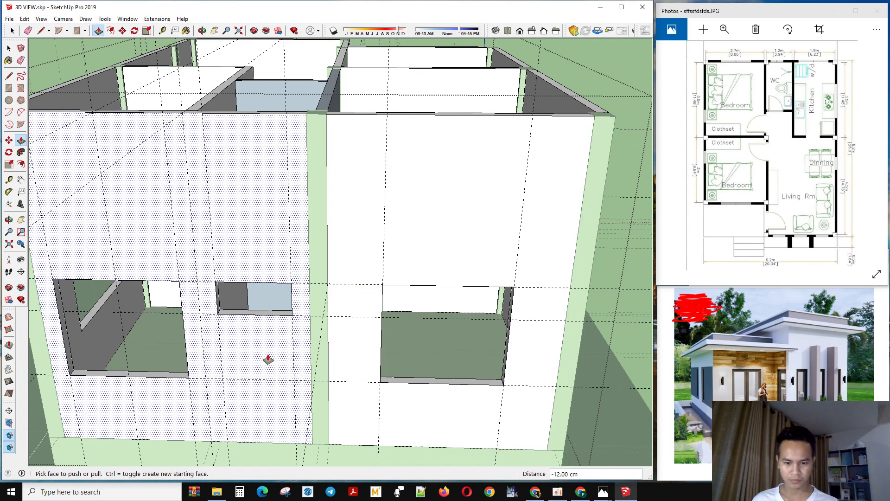
key("space")
- Place a horizontal window-sill guide across the two bedrooms' outer side wall, offset upward from the wall's base
scroll(378, 312, "down", 5)
middle_click_drag(378, 312, 288, 288)
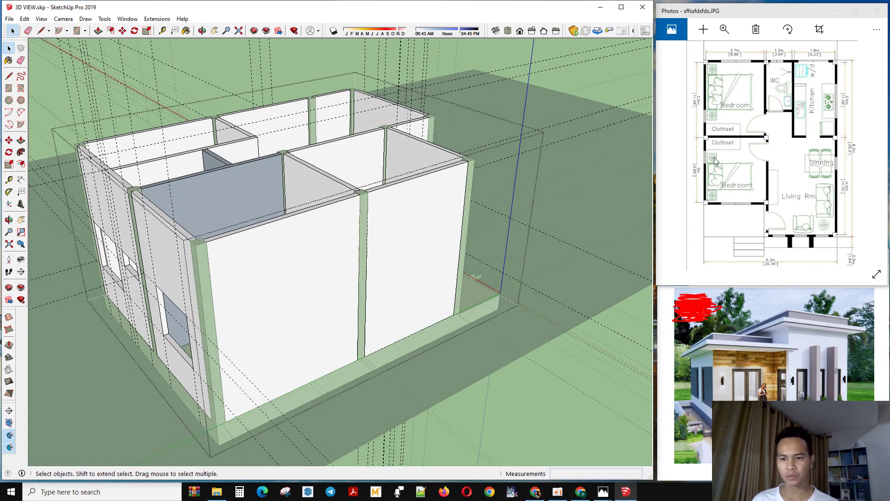
scroll(750, 182, "up", 1)
scroll(748, 183, "up", 1)
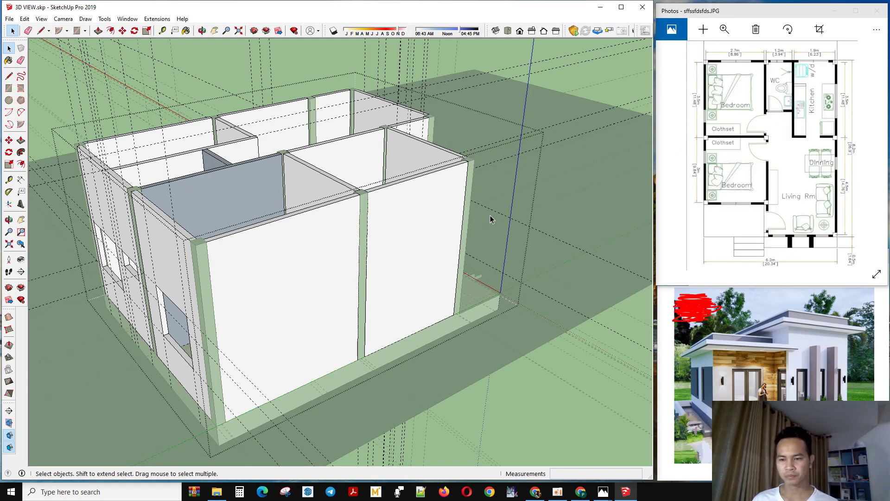
middle_click_drag(442, 251, 305, 253)
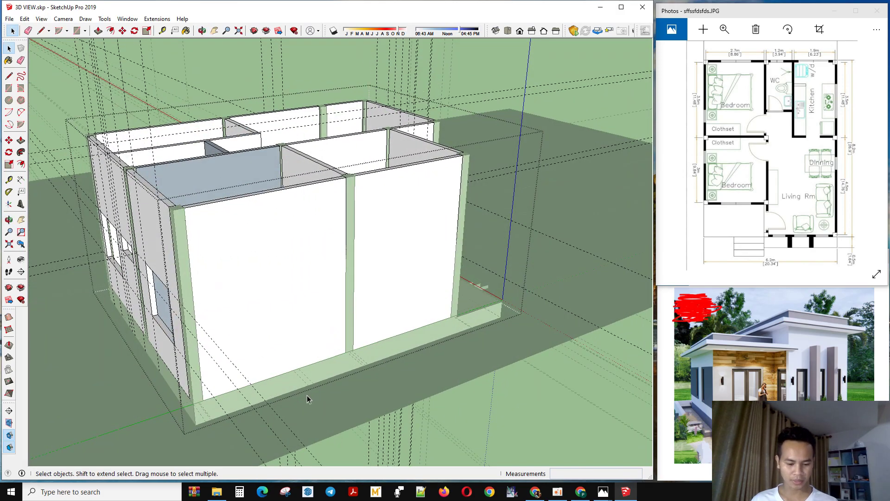
key("t")
left_click(292, 368)
middle_click_drag(242, 374, 394, 288)
scroll(342, 304, "up", 5)
left_click(427, 367)
left_click(384, 359)
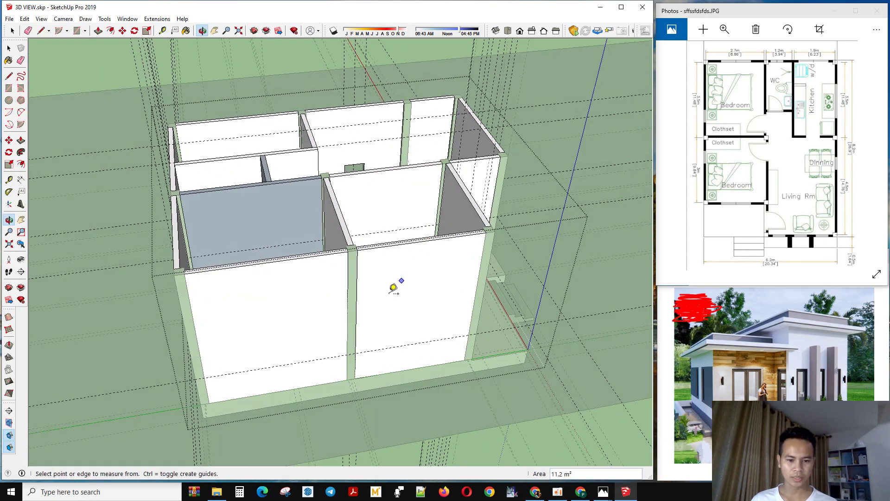
scroll(360, 318, "up", 3)
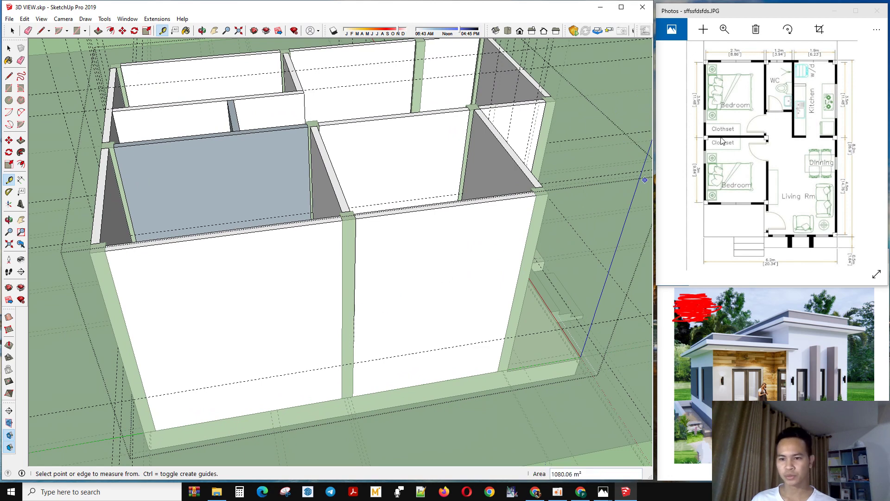
- Place a vertical guide 60 cm from the middle column on the front bedroom's side wall and another 60 cm beyond it
left_click(355, 279)
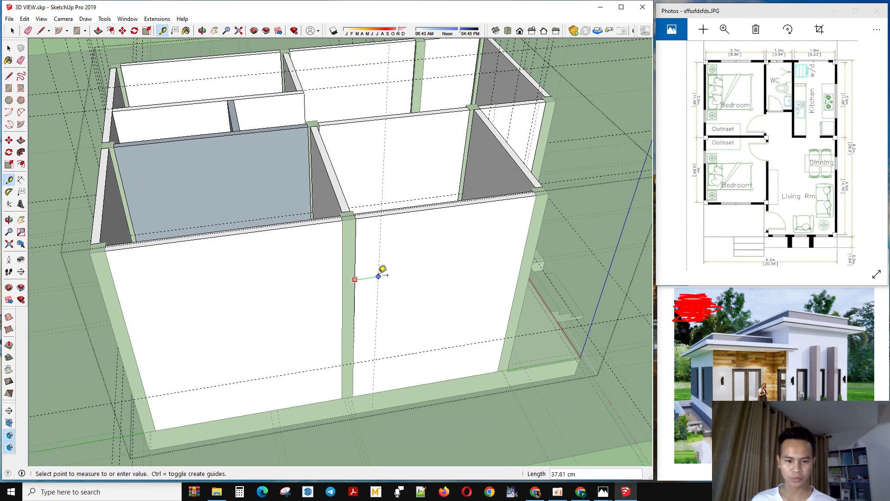
type("6")
key("Return")
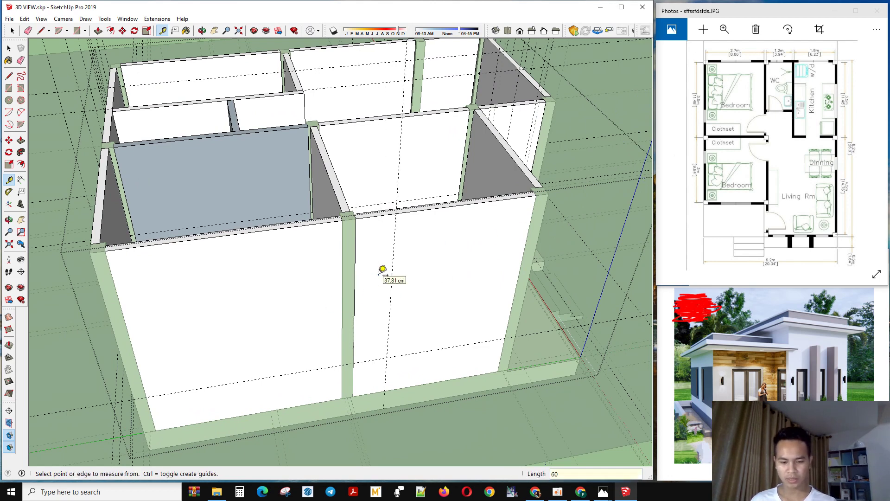
left_click(392, 268)
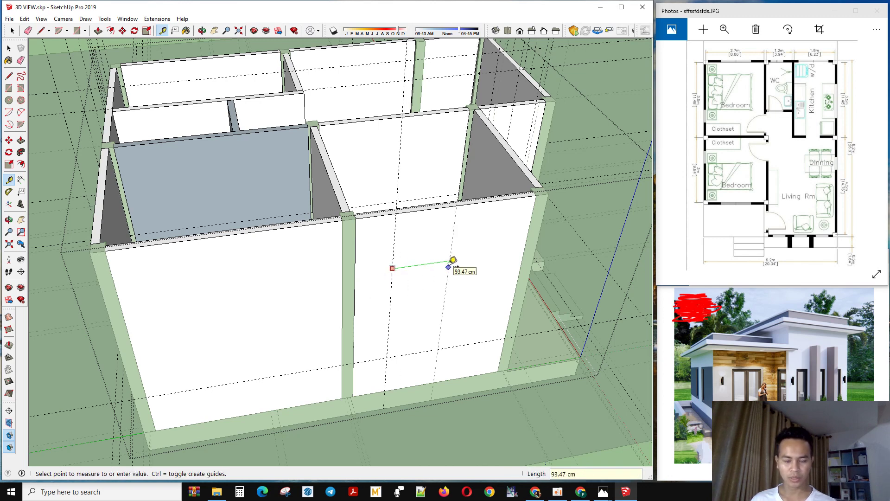
type("6")
key("Return")
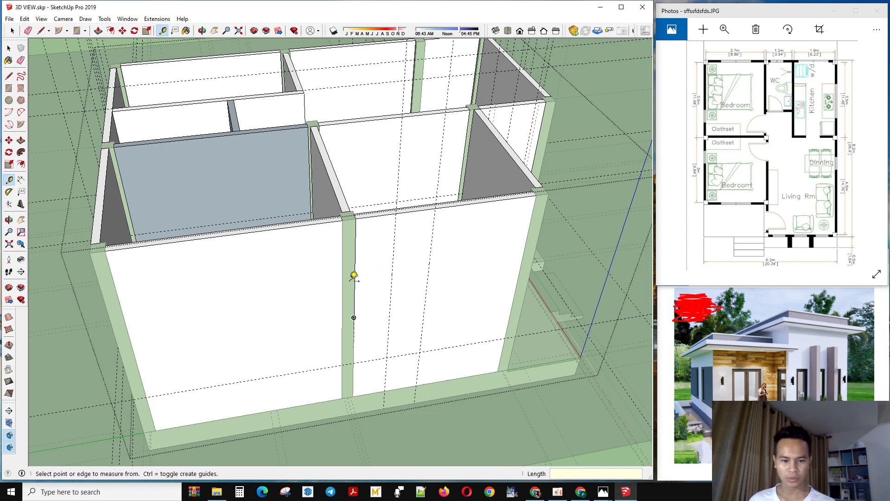
- Place a vertical guide 60 cm from the middle column on the rear bedroom's side wall and another 60 cm beyond it
left_click(342, 282)
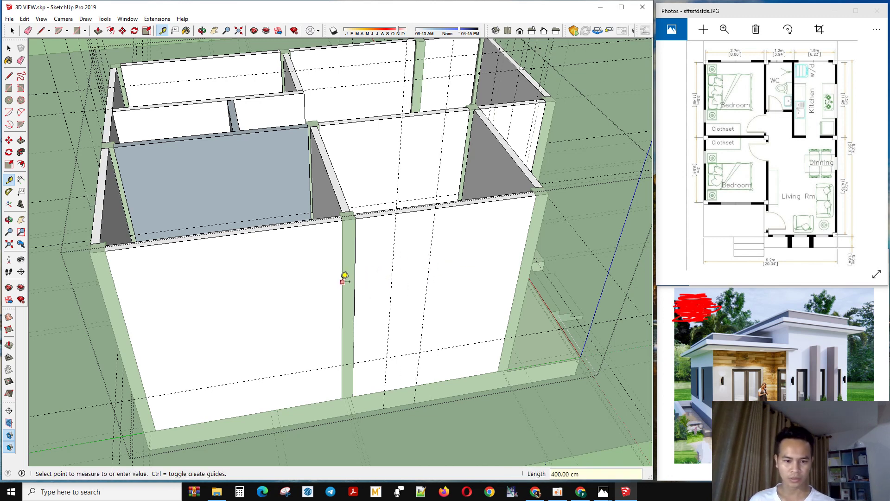
type("60")
key("Return")
left_click(305, 292)
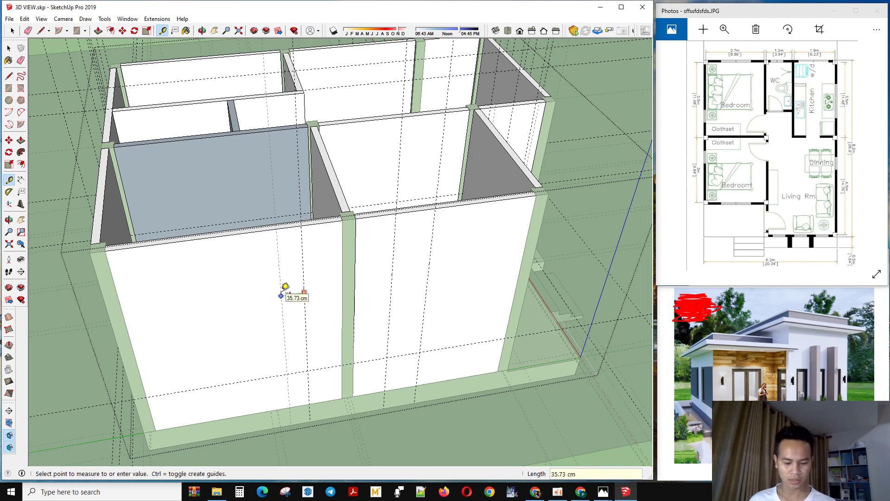
type("60")
key("Return")
- Place a horizontal window-head guide above the sill guide on the bedrooms' side wall
left_click(330, 366)
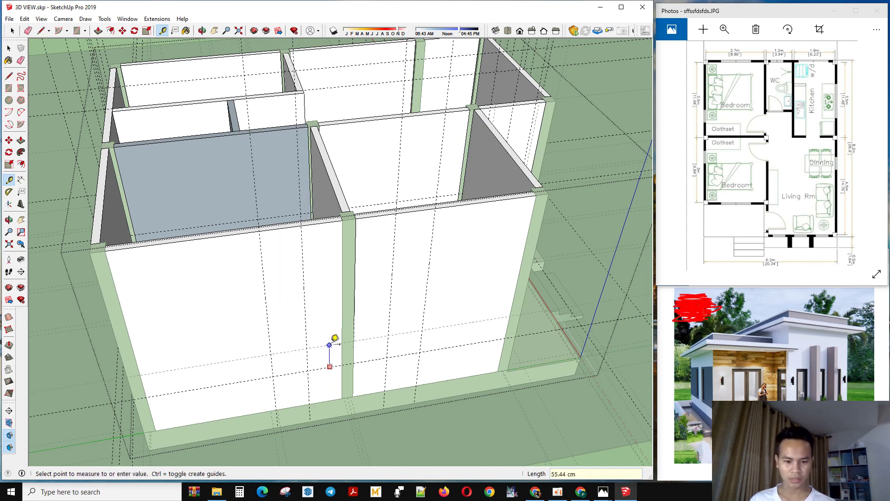
middle_click_drag(358, 320, 471, 292)
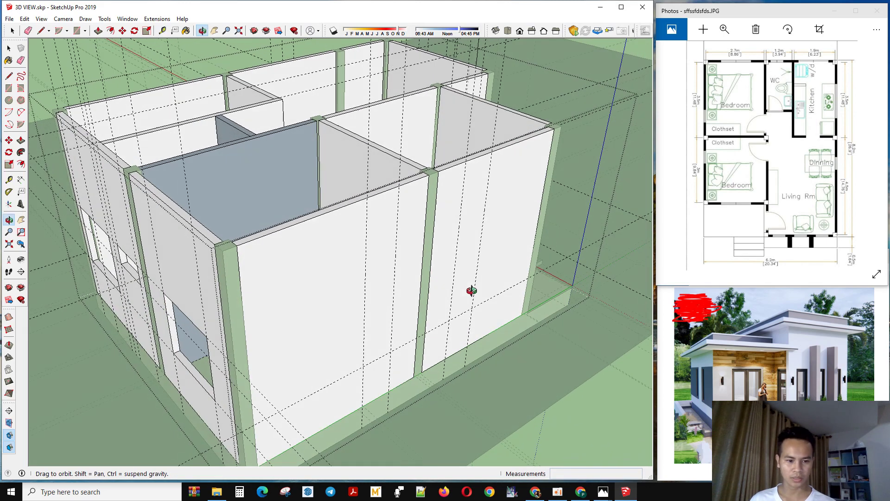
key("Escape")
key("space")
- Draw a window rectangle between the guides on the rear bedroom's side wall and push it through to cut the opening
scroll(388, 338, "up", 3)
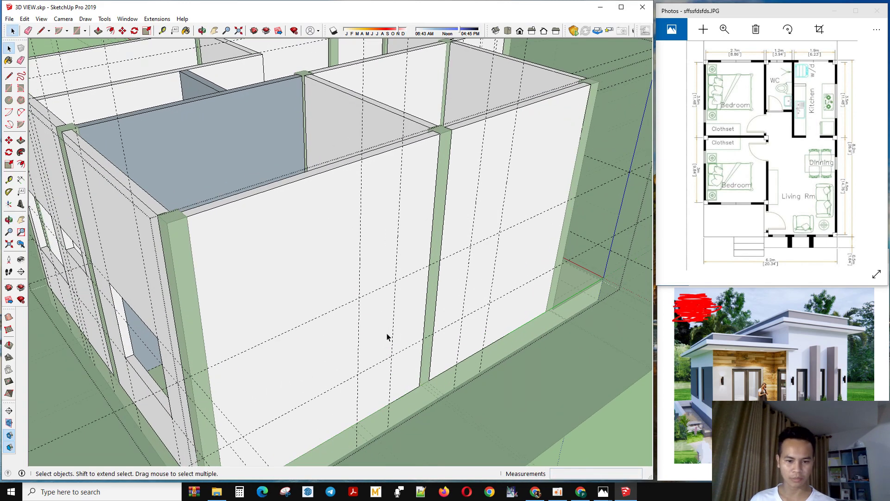
left_click(387, 338)
key("r")
left_click(358, 298)
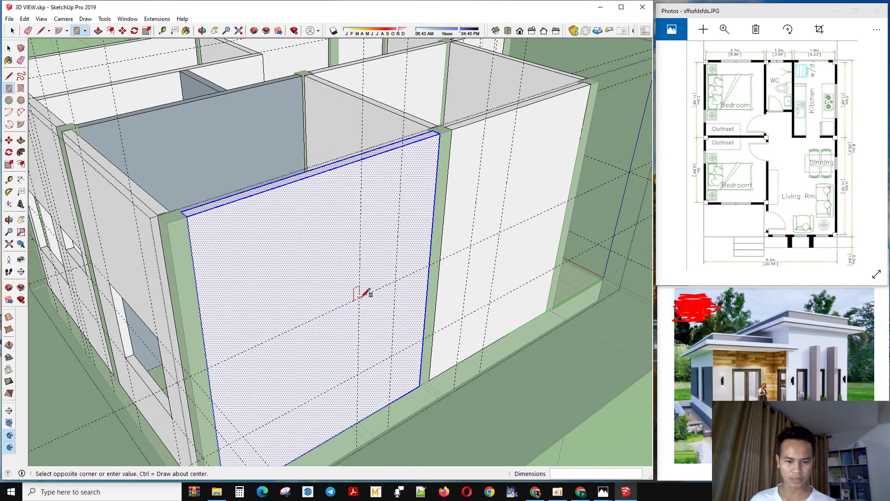
left_click(392, 355)
key("space")
left_click(383, 358)
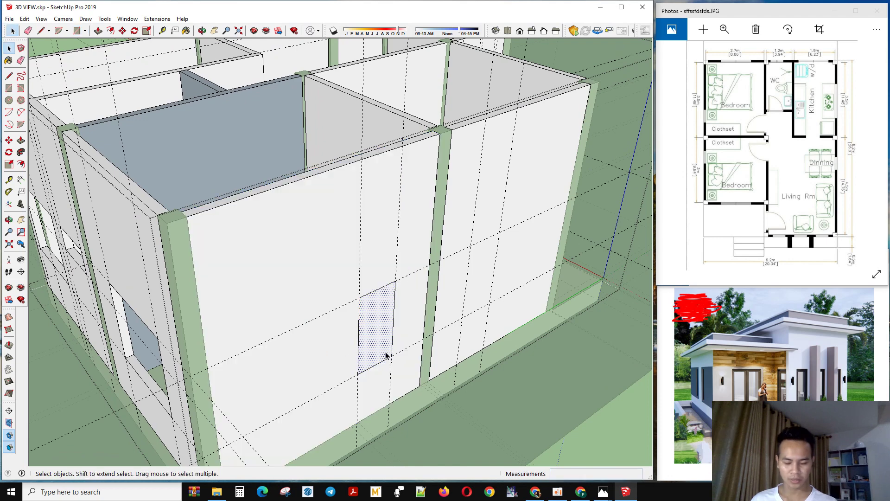
key("p")
left_click(384, 358)
left_click(379, 337)
- Draw a window rectangle between the vertical guides and the head and sill guides on the front bedroom's side wall and select its face
scroll(409, 310, "up", 5)
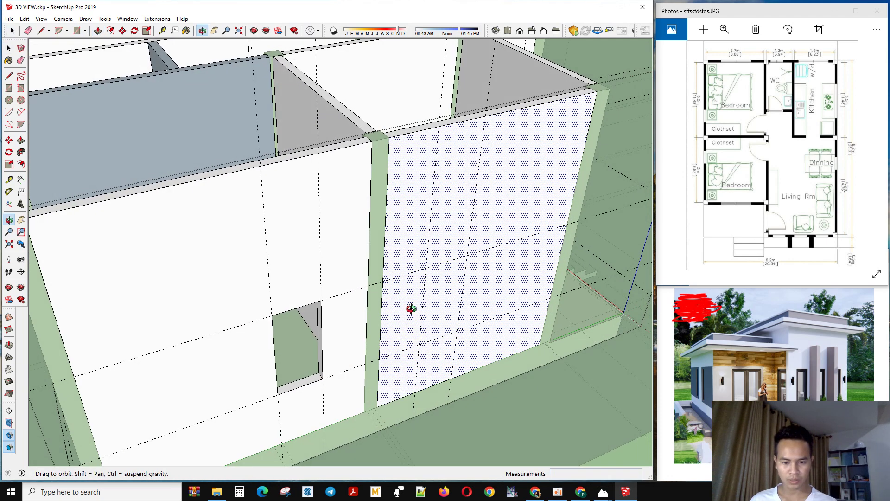
key("space")
key("r")
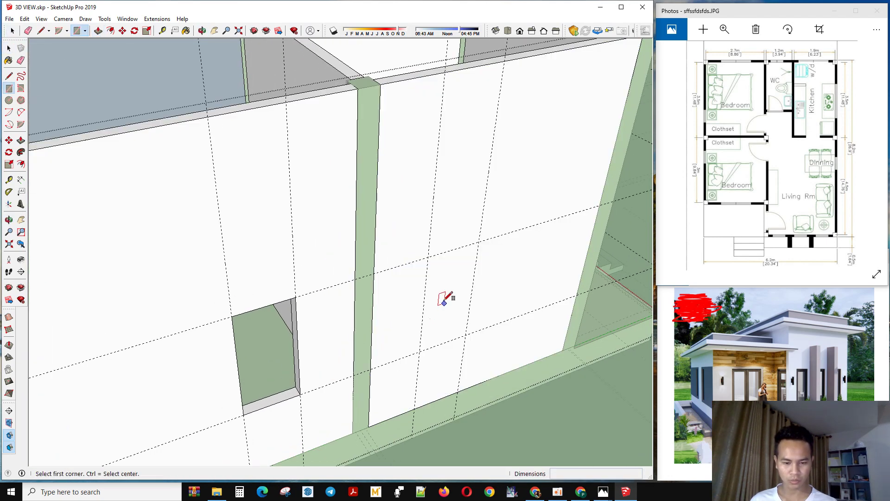
left_click(428, 256)
left_click(466, 334)
key("space")
left_click(436, 335)
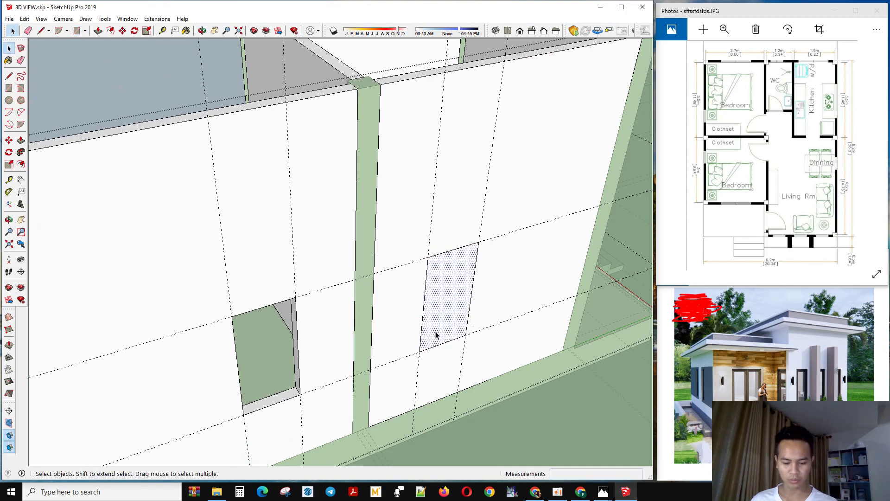
- Push the window rectangle on the front bedroom's side wall through to cut the opening
key("p")
left_click(436, 335)
left_click(446, 312)
key("space")
scroll(446, 237, "down", 5)
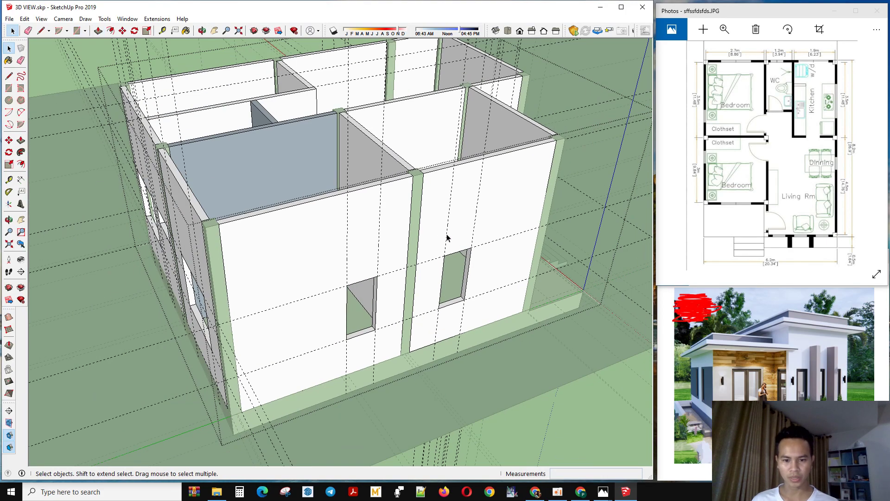
- Paint the connected kitchen and WC walls white with Color M00 from the Colors collection
middle_click_drag(446, 238, 427, 213)
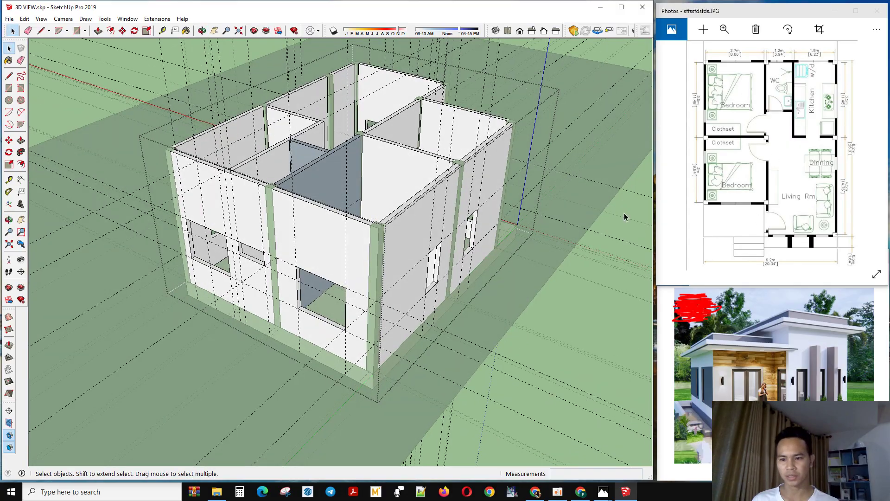
middle_click_drag(624, 216, 405, 274)
scroll(405, 274, "up", 2)
triple_click(372, 233)
scroll(372, 233, "down", 3)
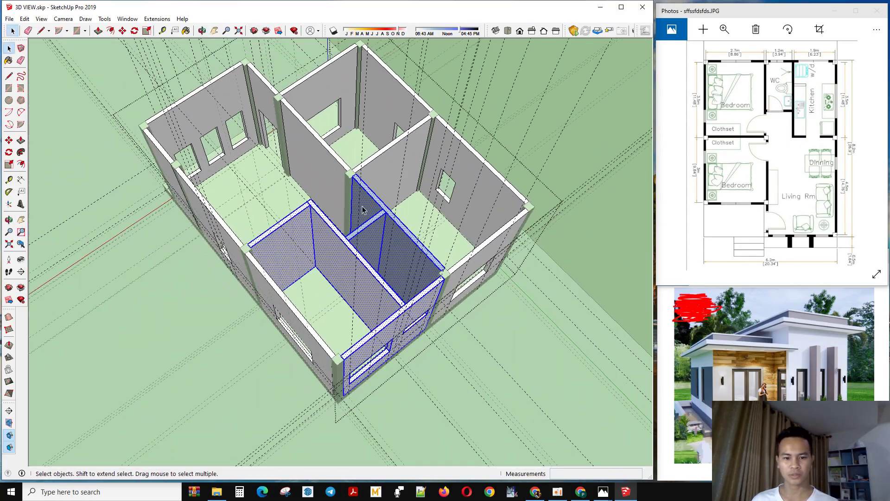
left_click(9, 61)
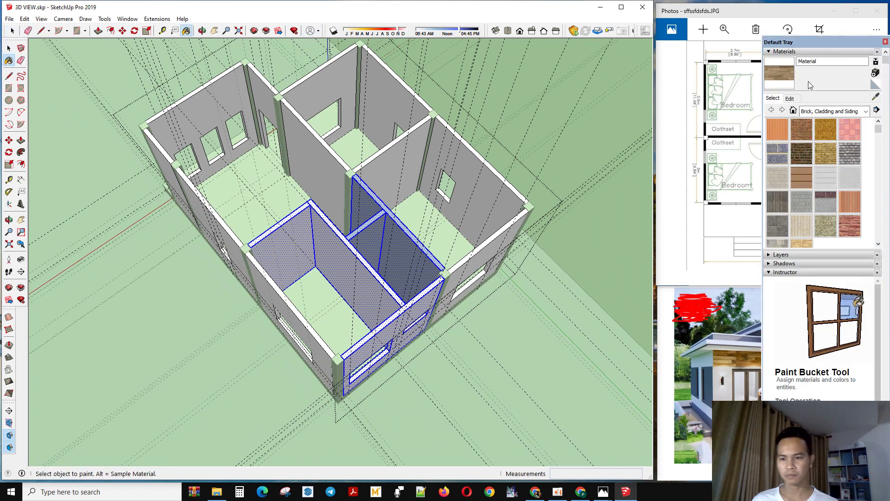
scroll(799, 223, "down", 2)
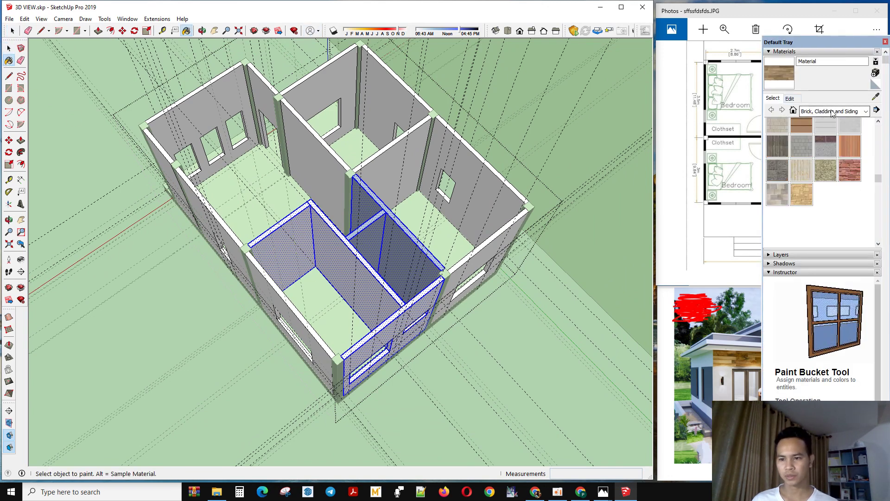
left_click(865, 112)
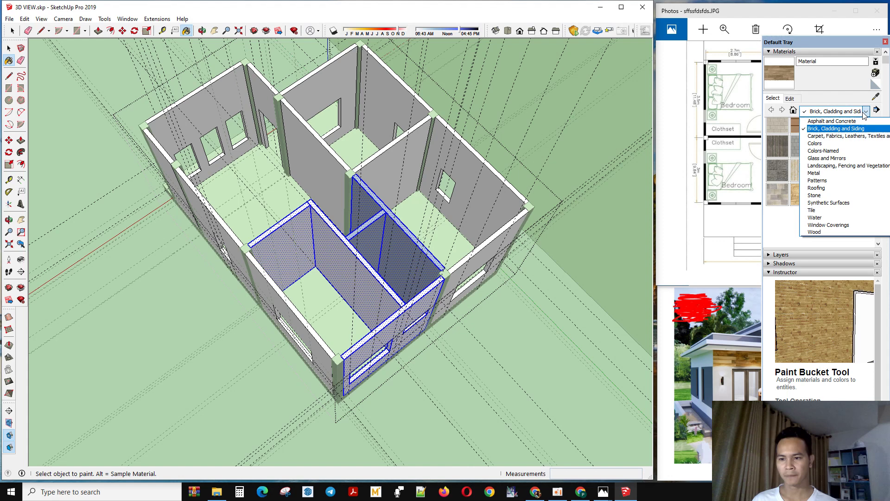
left_click(834, 140)
scroll(799, 197, "down", 15)
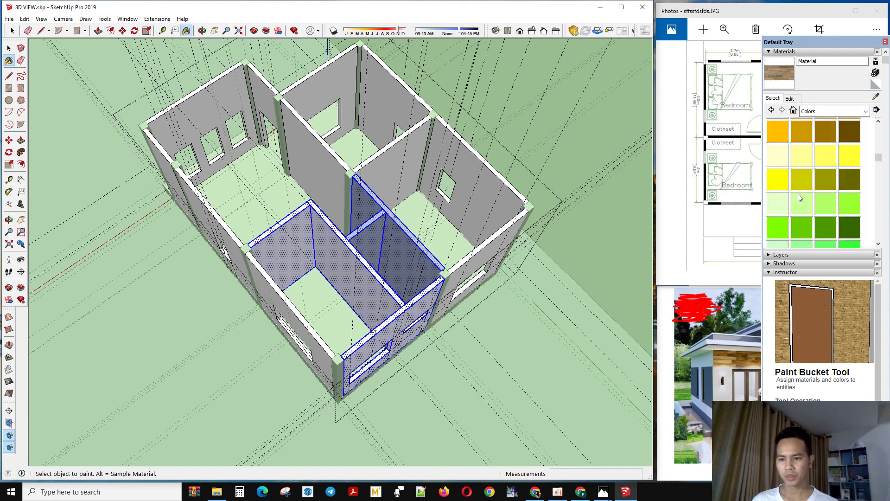
scroll(799, 197, "up", 2)
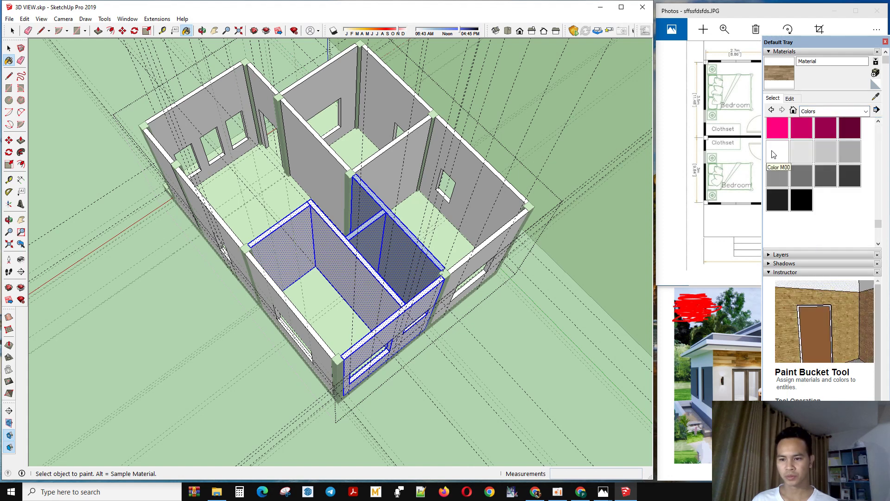
left_click(778, 151)
left_click(398, 249)
key("space")
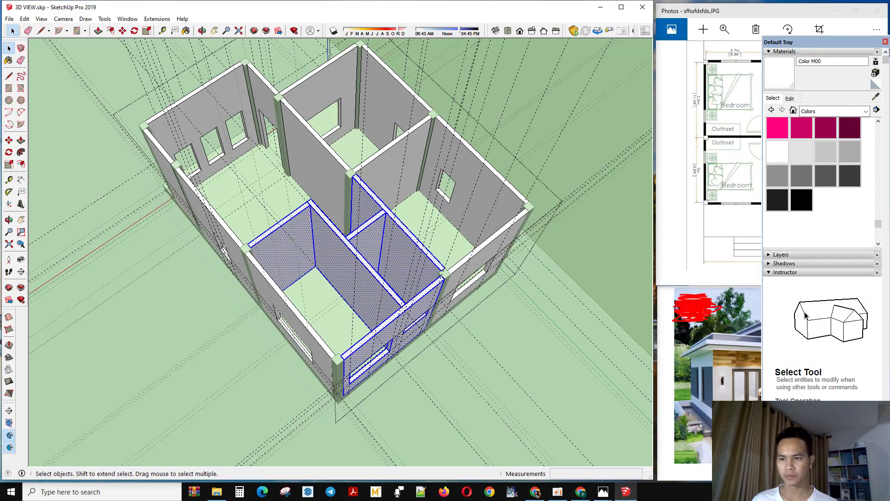
left_click(885, 43)
left_click(558, 280)
- Examine the house's exterior and interior partitions against the floor plan to find where the bedroom doors belong
middle_click_drag(285, 274, 427, 204)
middle_click_drag(198, 249, 585, 267)
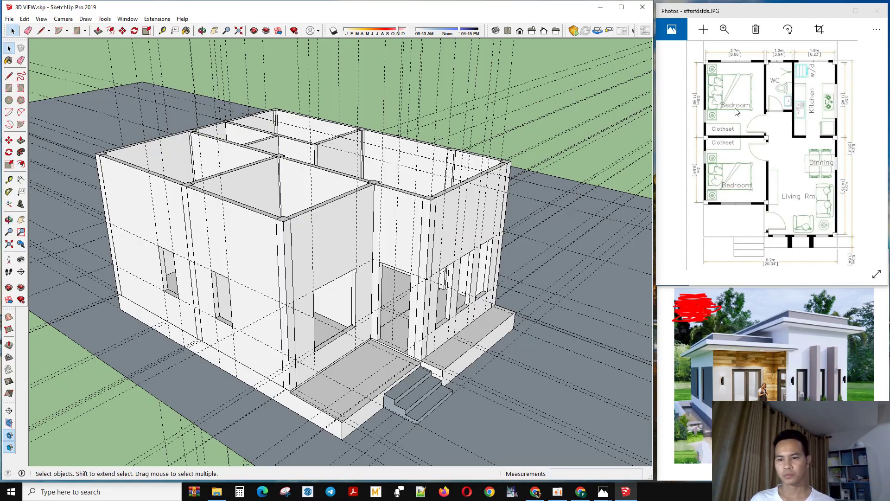
middle_click_drag(338, 239, 217, 395)
scroll(403, 189, "up", 3)
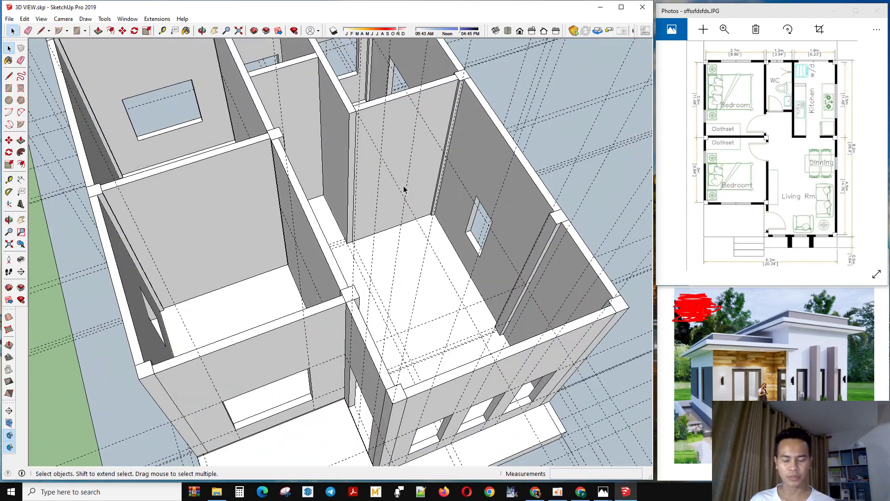
mouse_move(404, 189)
middle_mouse_down()
mouse_move(157, 167)
mouse_move(538, 175)
mouse_move(438, 207)
mouse_move(448, 223)
middle_mouse_up()
scroll(312, 285, "down", 2)
middle_click_drag(312, 285, 324, 220)
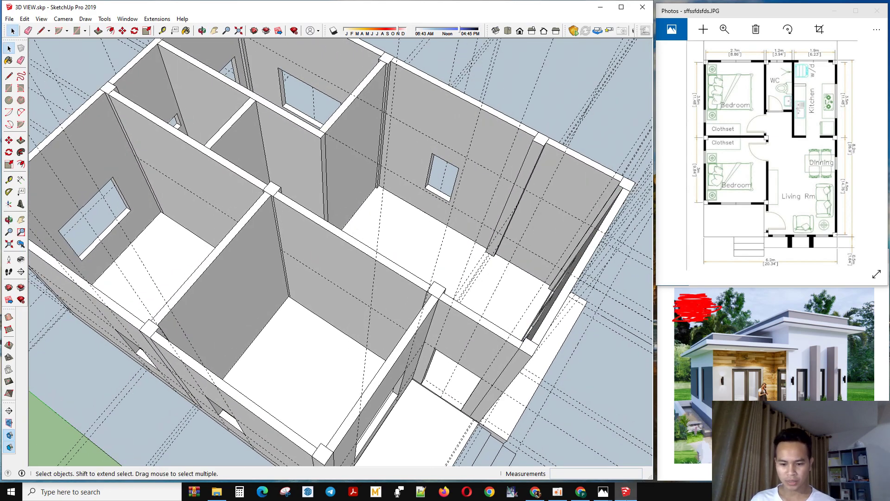
left_click(626, 492)
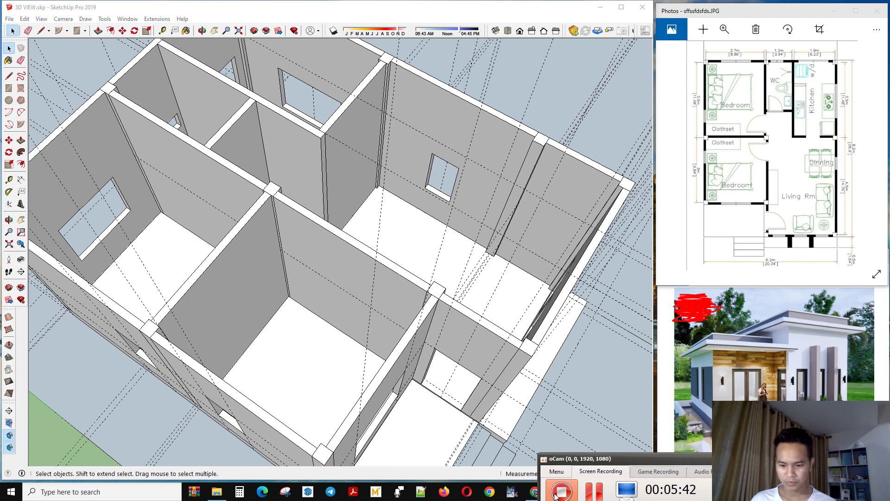
left_click(561, 494)
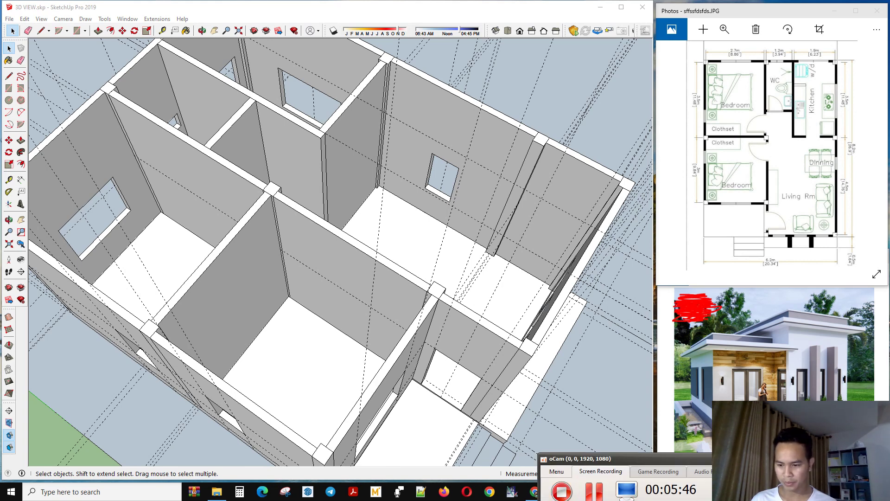
- Place two vertical guides marking the door's sides near the column on the front bedroom's inner wall
scroll(435, 315, "down", 5)
mouse_move(435, 315)
middle_mouse_down()
mouse_move(407, 254)
mouse_move(418, 251)
middle_mouse_up()
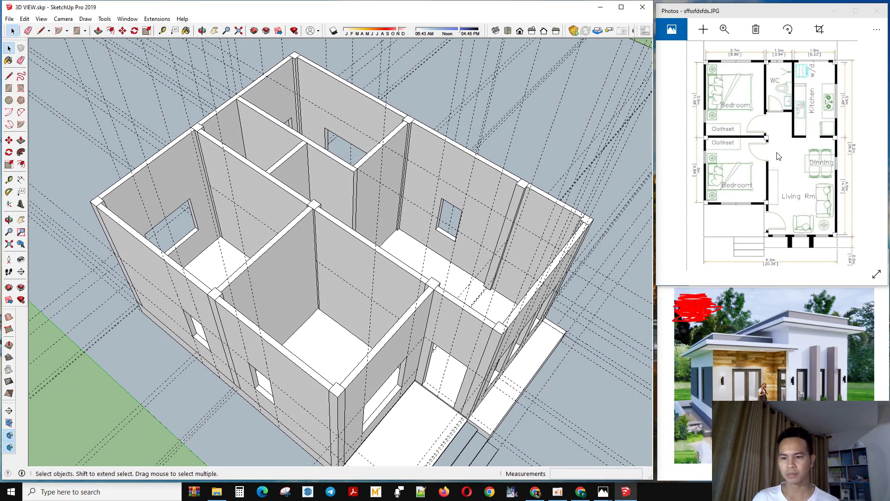
mouse_move(546, 239)
middle_mouse_down()
mouse_move(422, 288)
mouse_move(314, 276)
middle_mouse_up()
scroll(336, 284, "up", 5)
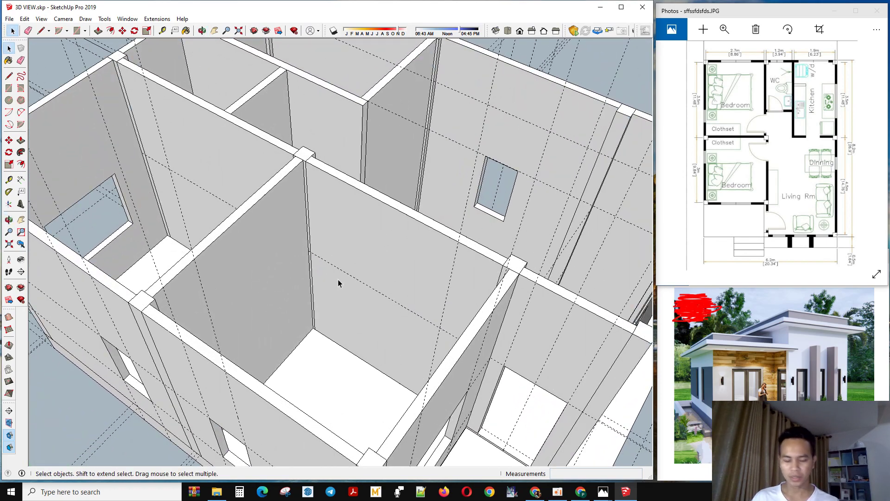
key("t")
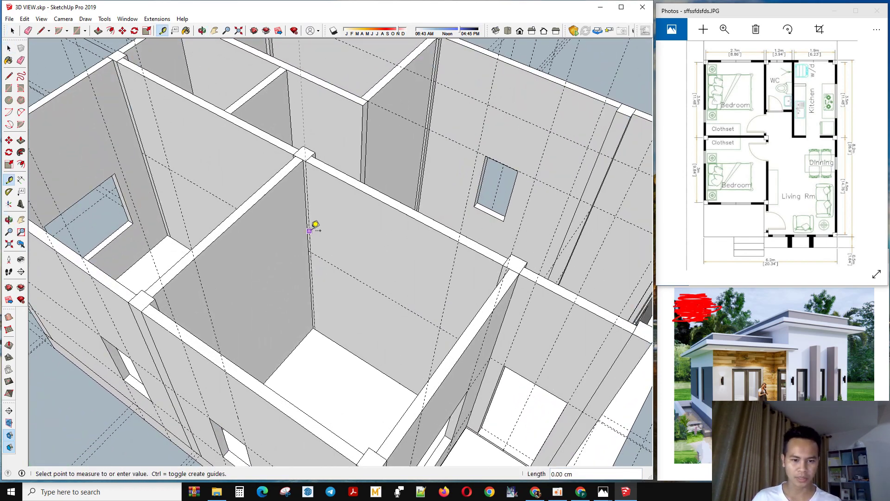
scroll(326, 228, "up", 1)
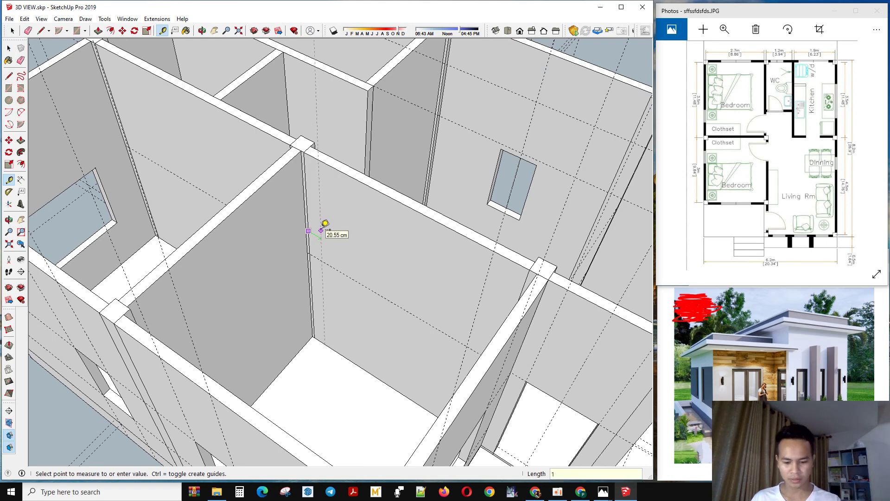
key("Return")
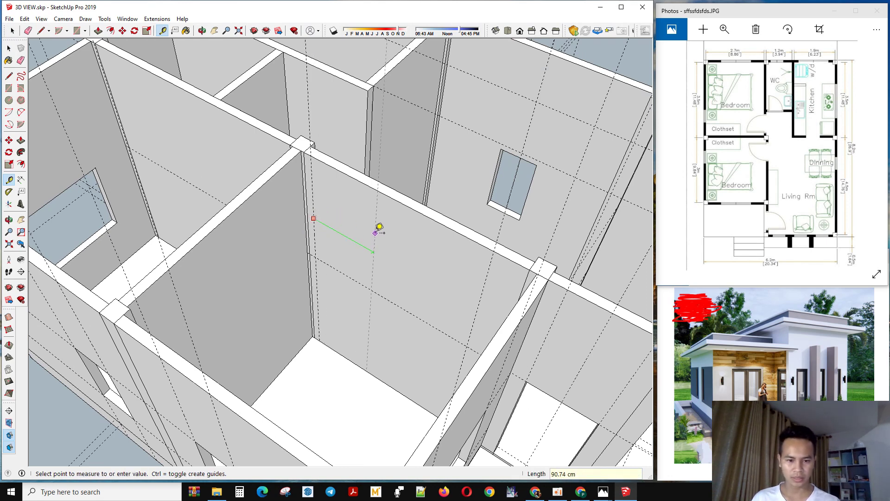
key("Return")
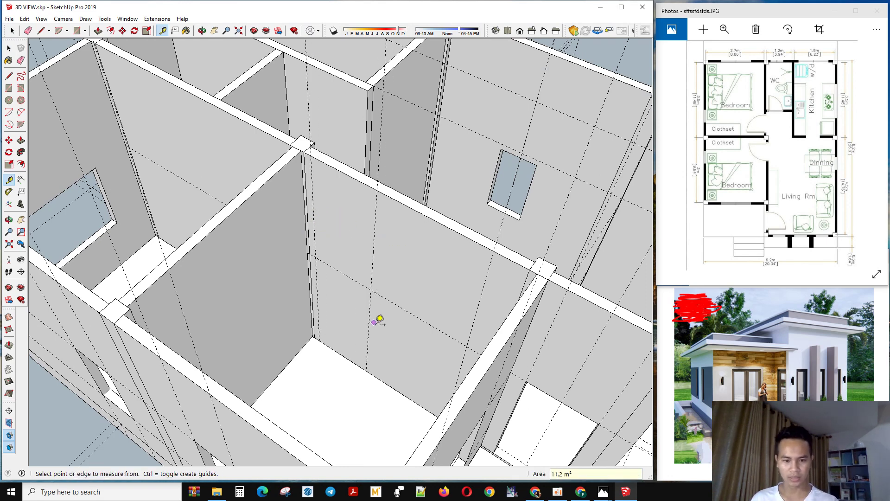
- Draw a door rectangle from the head guide to the floor on the front bedroom's inner wall and push it 12 cm through
scroll(386, 327, "up", 3)
key("space")
left_click(386, 327)
key("r")
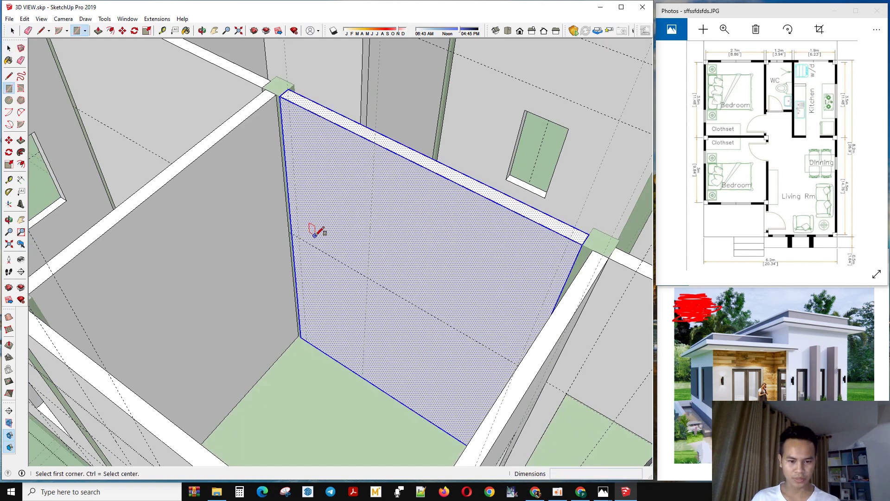
left_click(298, 237)
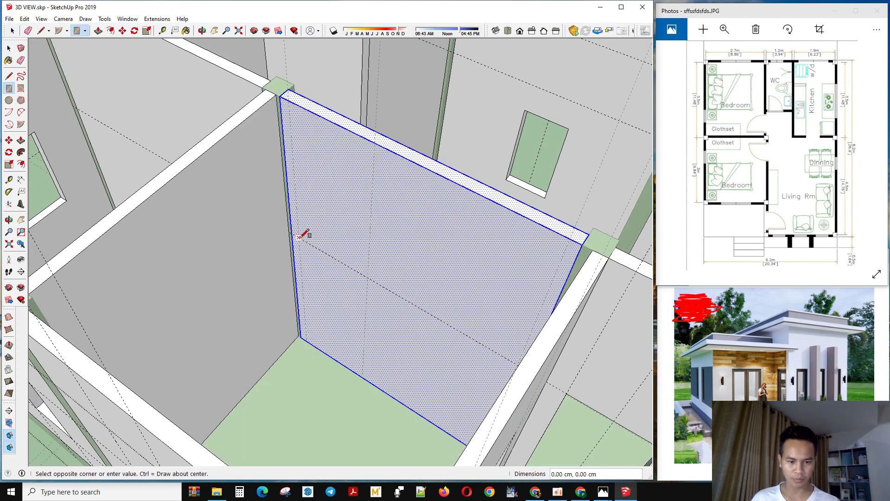
left_click(362, 376)
key("space")
left_click(344, 360)
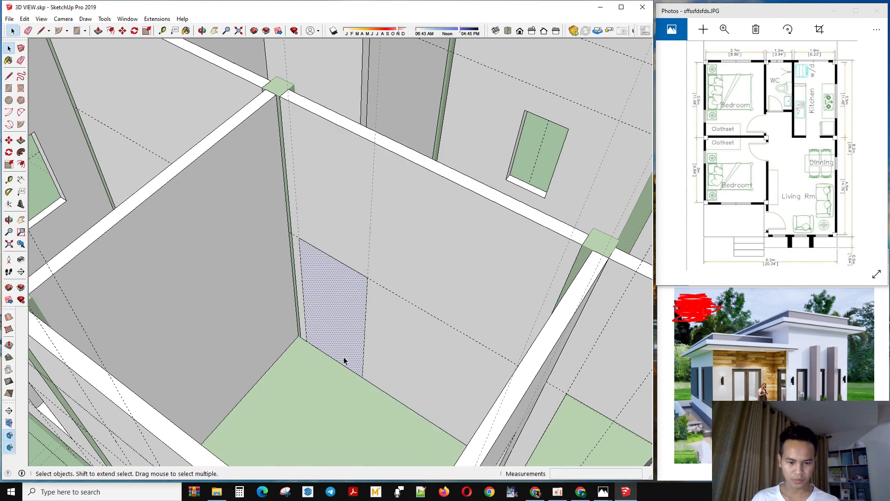
key("p")
left_click(335, 351)
left_click(331, 332)
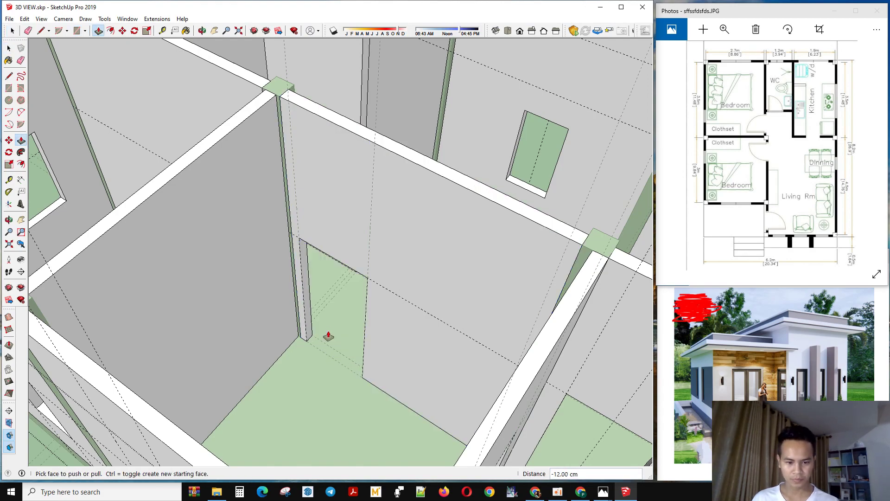
key("space")
- Copy the top and side edges of the front bedroom's door opening 130 cm along the wall into the rear bedroom
scroll(345, 370, "down", 3)
middle_click_drag(410, 285, 377, 352)
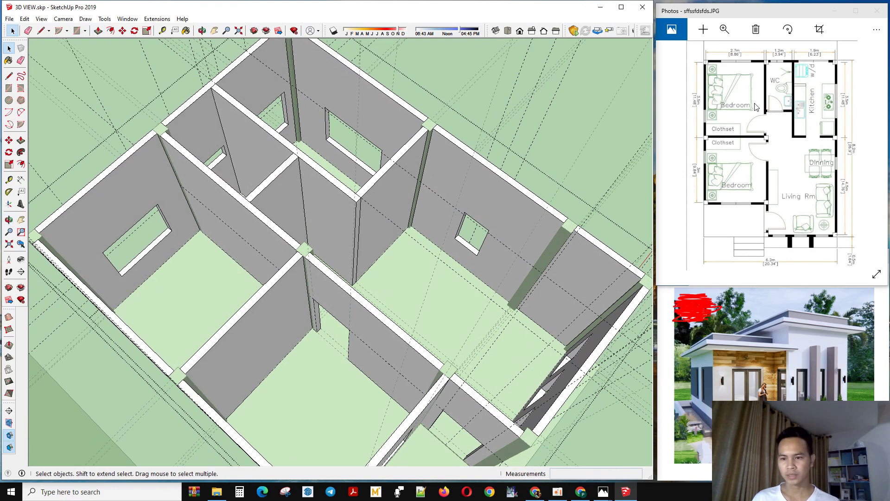
middle_click_drag(190, 297, 405, 306)
scroll(390, 300, "up", 4)
scroll(404, 305, "up", 1)
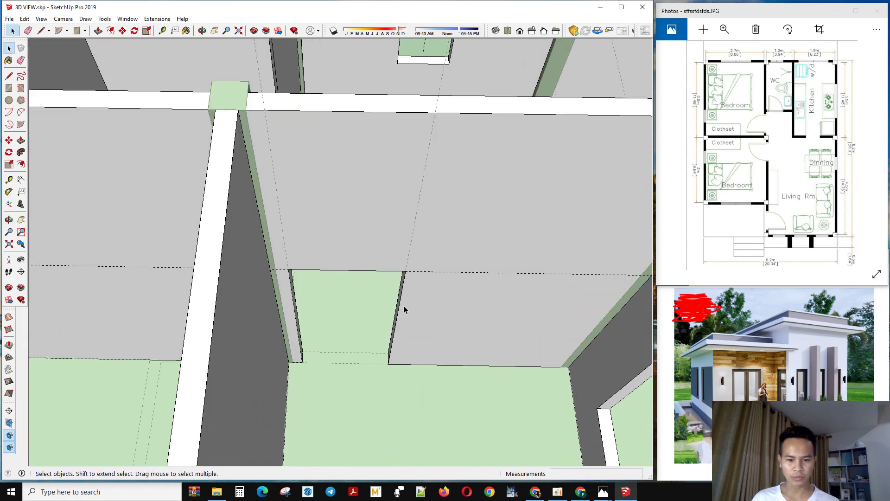
left_click(404, 307)
left_click(401, 299)
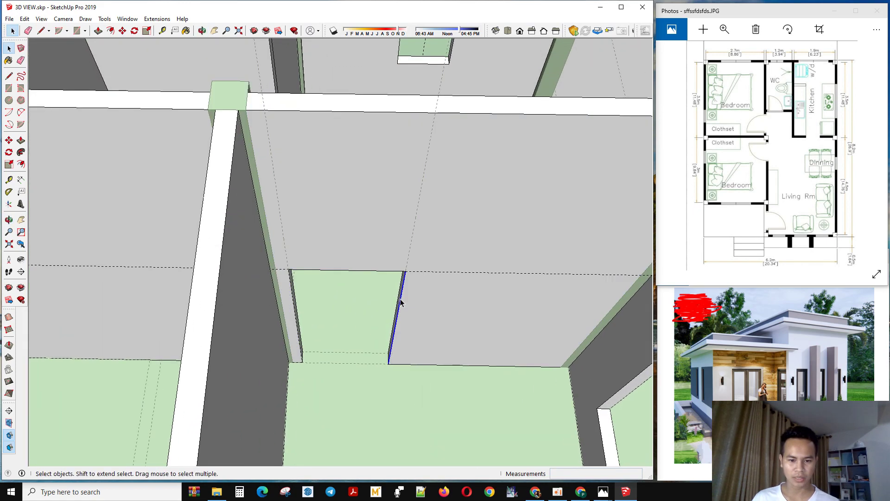
left_click(384, 272, "shift")
left_click(291, 279, "shift")
middle_click_drag(290, 278, 460, 281)
key("m")
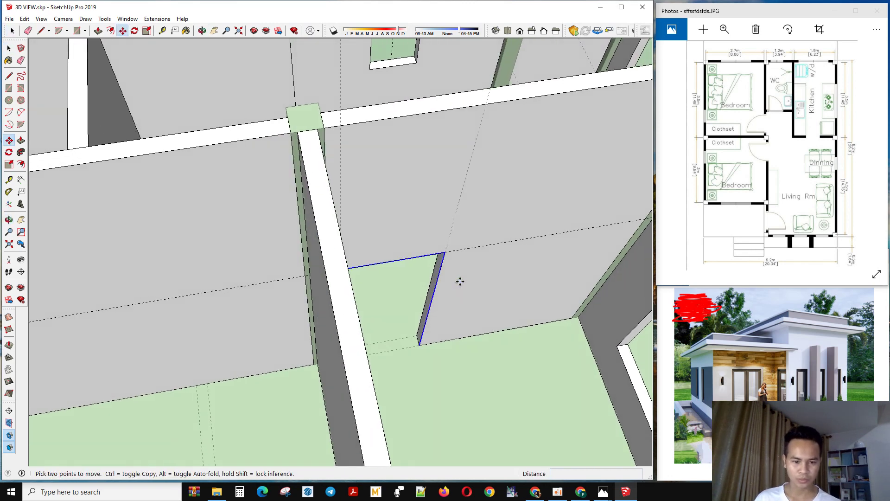
left_click(446, 252)
key("ctrl")
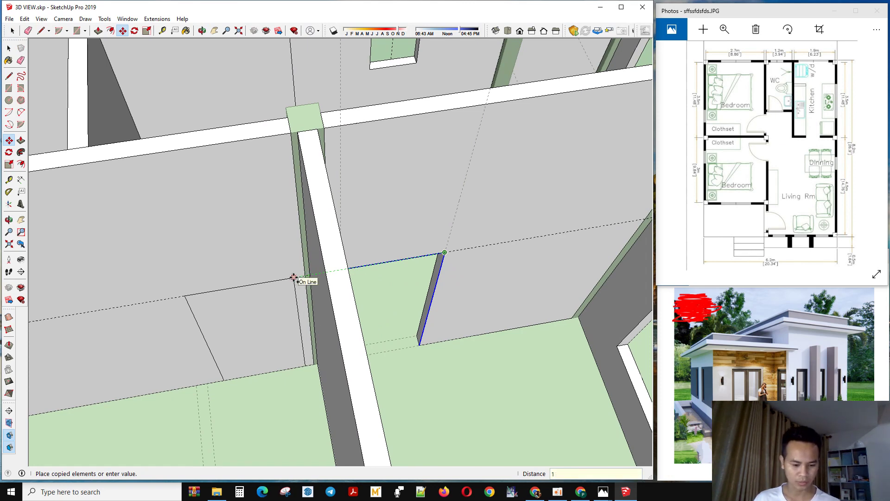
type("130")
key("Return")
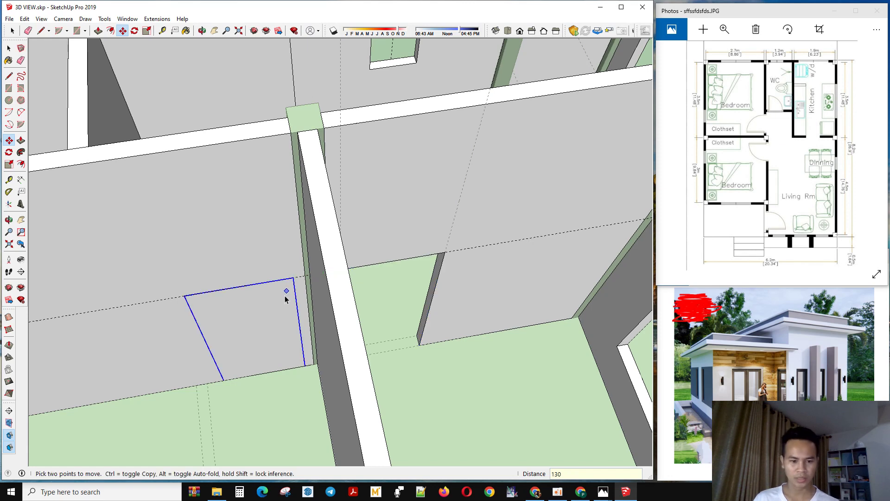
- Push the copied door face in the rear bedroom through the wall to cut its opening
key("space")
left_click(267, 335)
key("p")
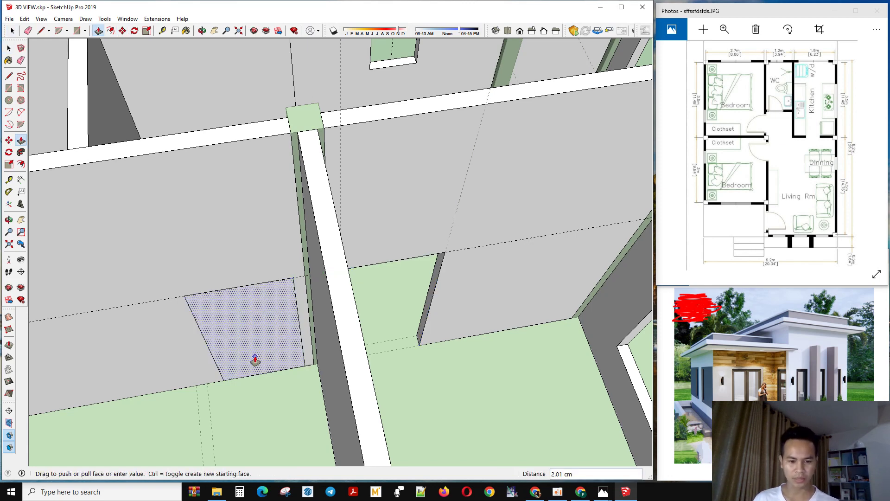
left_click_drag(257, 357, 269, 376)
key("space")
- Place a horizontal door-head guide 215 cm above the floor on the WC's door wall facing the corridor
middle_click_drag(277, 371, 569, 341)
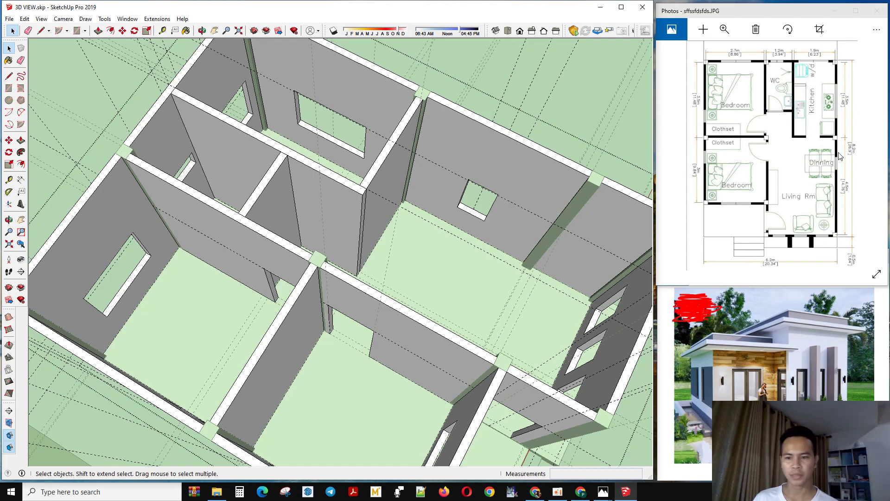
scroll(787, 115, "down", 1)
scroll(463, 214, "down", 1)
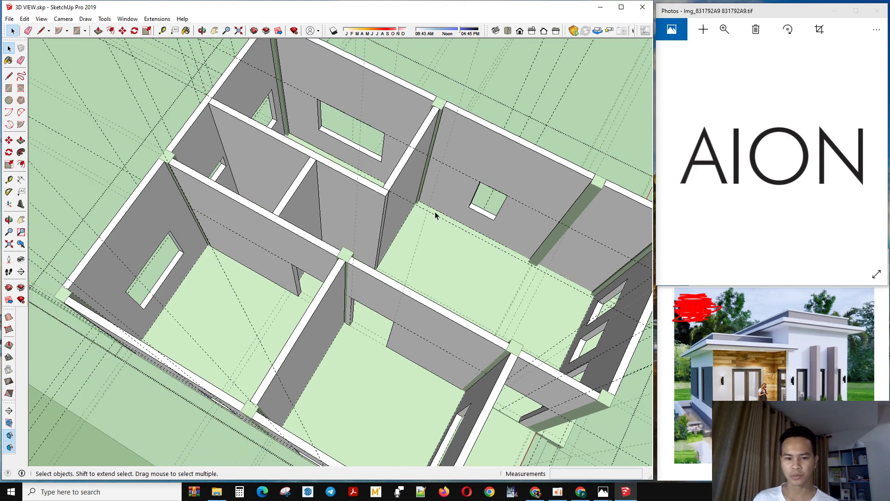
mouse_move(436, 215)
middle_mouse_down()
mouse_move(200, 292)
mouse_move(349, 182)
mouse_move(315, 250)
mouse_move(316, 287)
mouse_move(260, 215)
mouse_move(349, 186)
middle_mouse_up()
scroll(314, 251, "up", 3)
middle_click_drag(319, 242, 347, 249)
key("t")
left_click(334, 240)
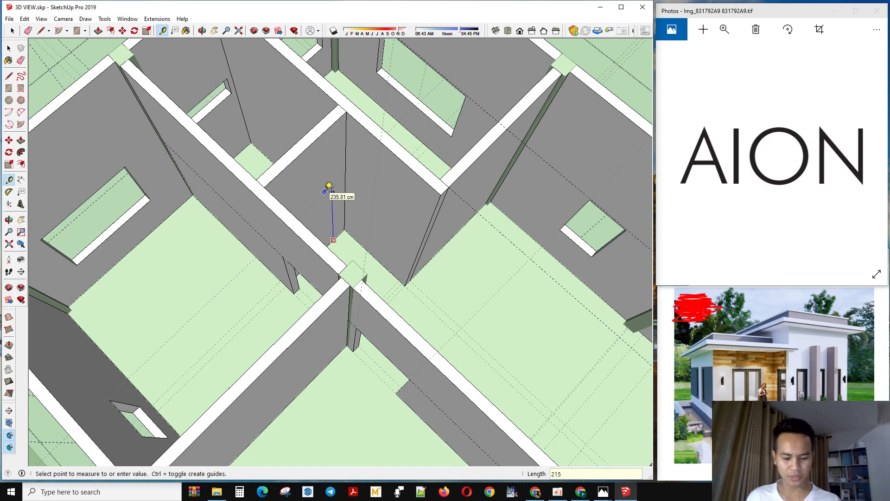
key("Return")
- Place two vertical door guides on the WC's door wall, one near its corner and the second 80 cm from the first
middle_click_drag(325, 190, 172, 188)
scroll(351, 210, "up", 5)
middle_click_drag(375, 237, 258, 189)
left_click(254, 195)
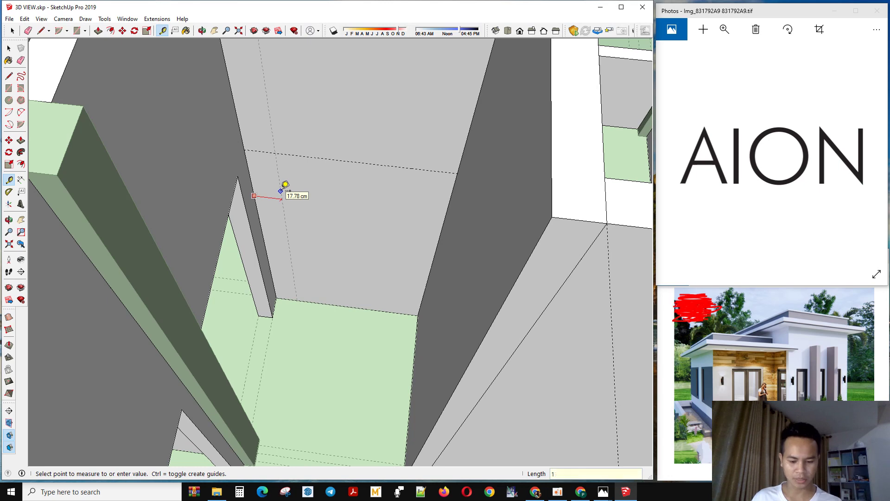
key("Return")
left_click(258, 133)
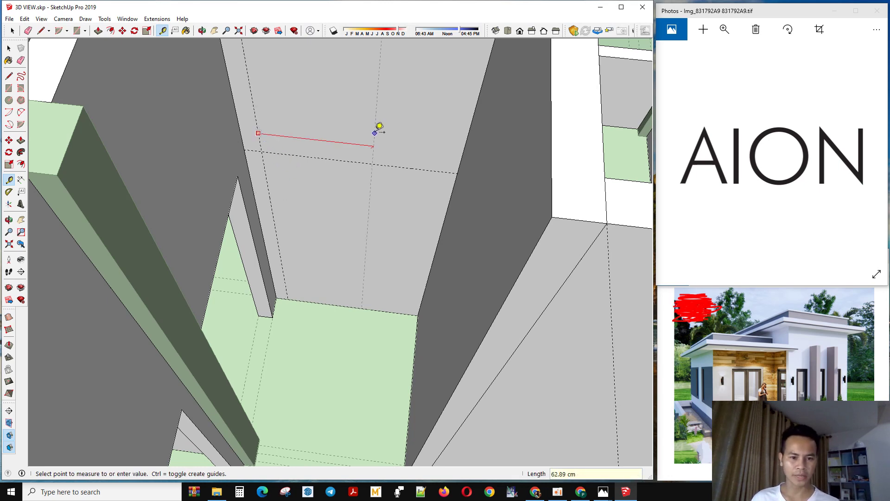
type("80")
key("Return")
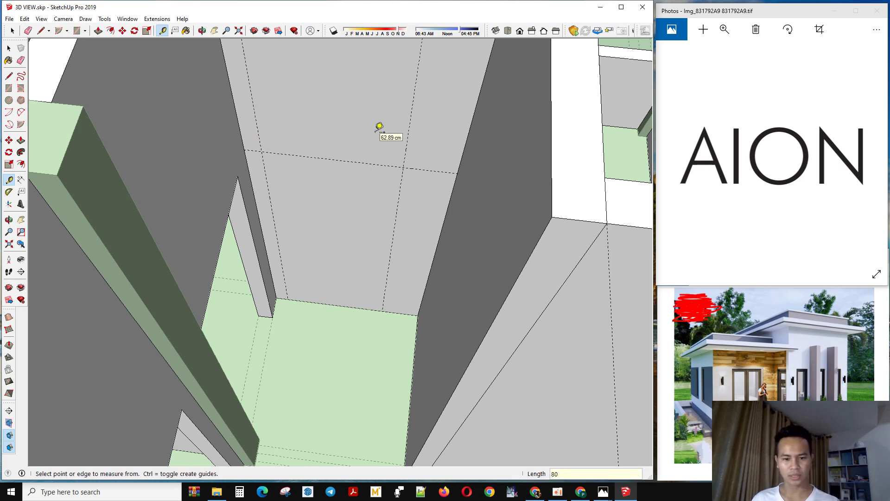
- Draw the WC door rectangle between the side guides from the head guide to the floor and push it 12 cm through the wall
key("space")
key("ctrl+a")
key("r")
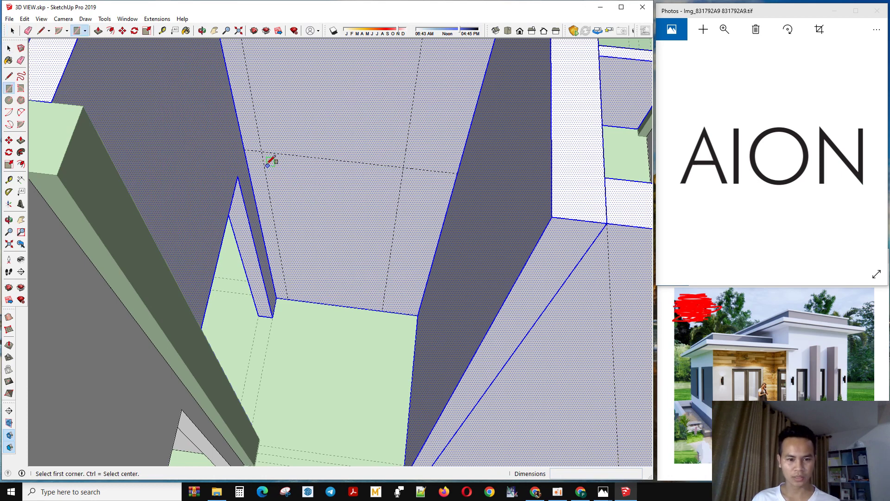
left_click(261, 152)
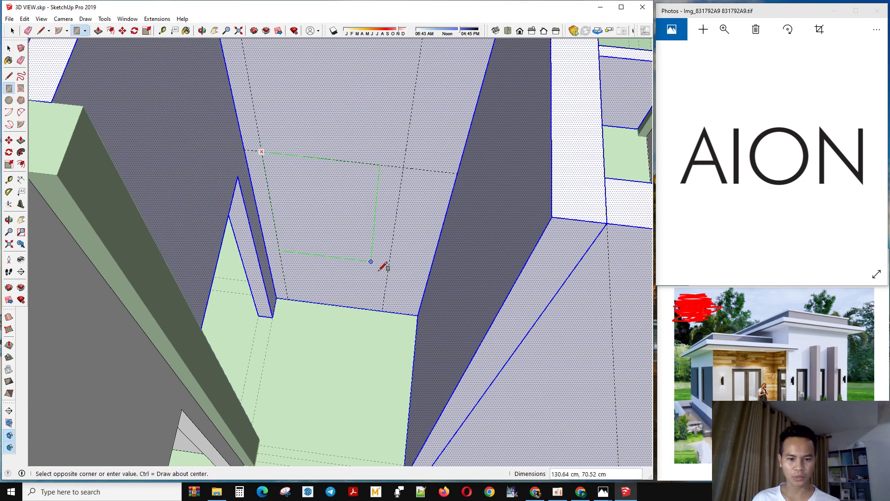
left_click(387, 303)
key("space")
left_click(339, 293)
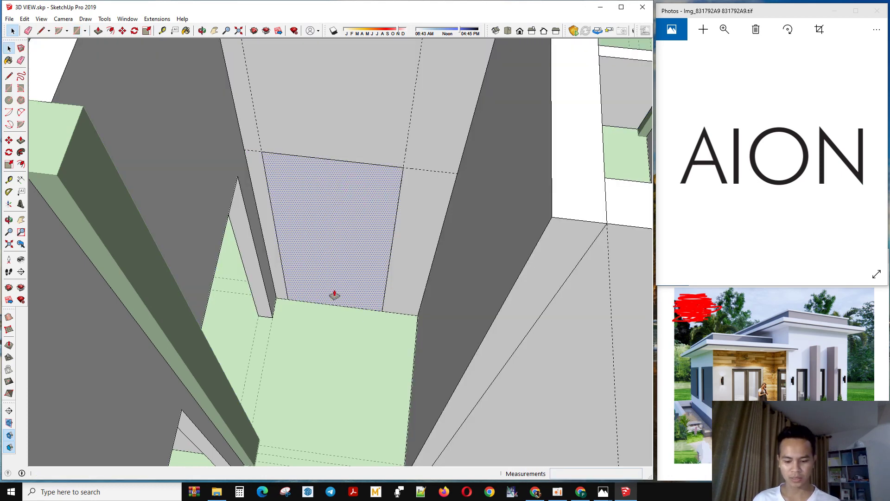
key("p")
left_click(330, 292)
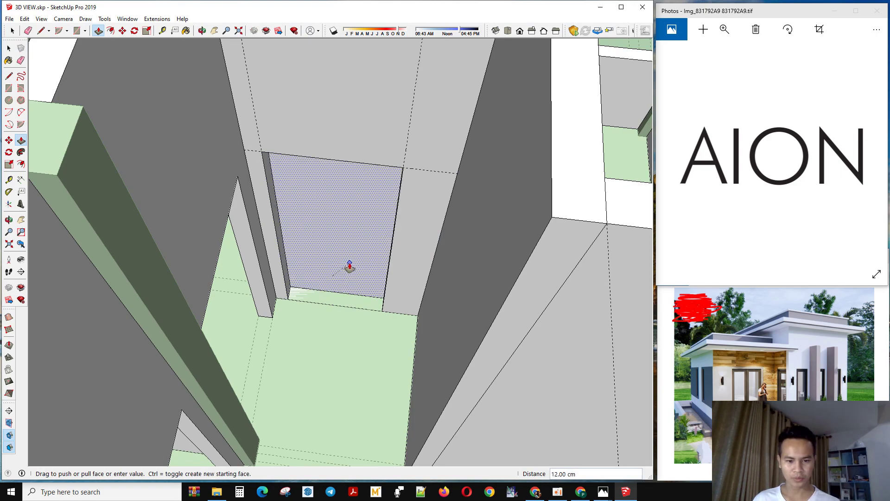
left_click(350, 266)
key("space")
left_click(350, 304)
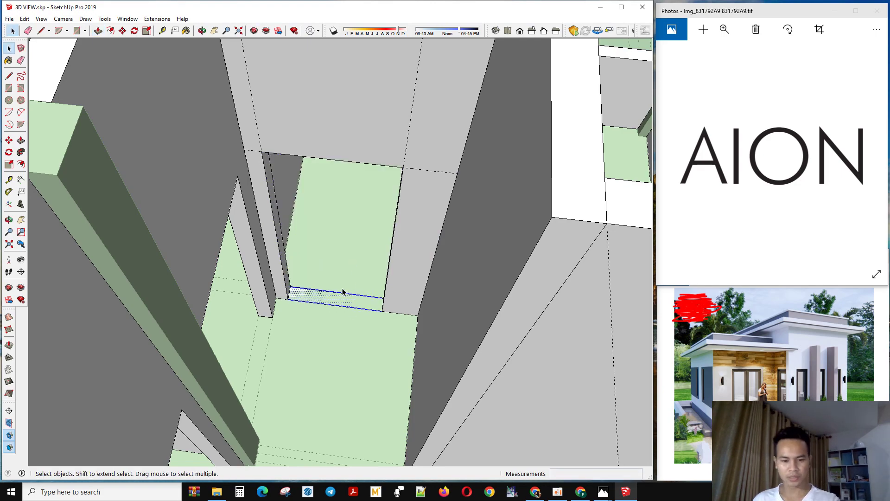
- Place a vertical guide through the floor-edge midpoint of the kitchen wall facing the dining area, parallel to the wall's corner edge
middle_click_drag(343, 292, 320, 318)
scroll(294, 250, "down", 5)
middle_click_drag(294, 251, 556, 212)
scroll(722, 154, "down", 1)
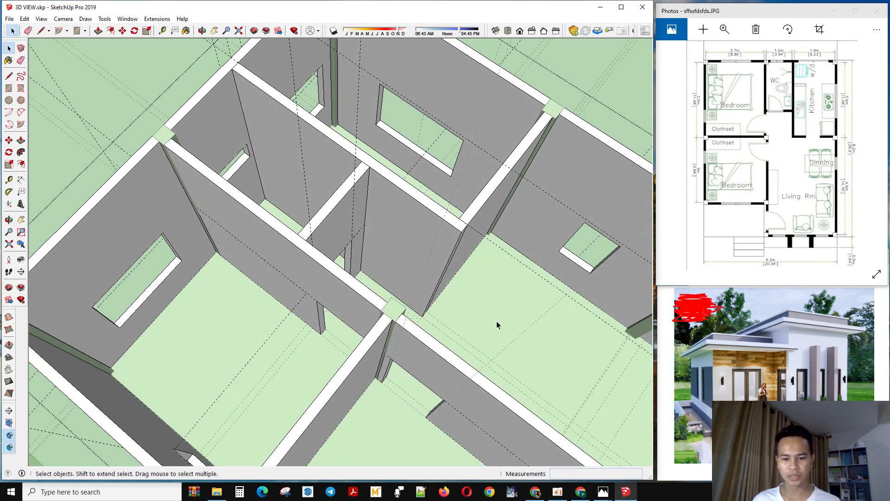
middle_click_drag(477, 285, 310, 270)
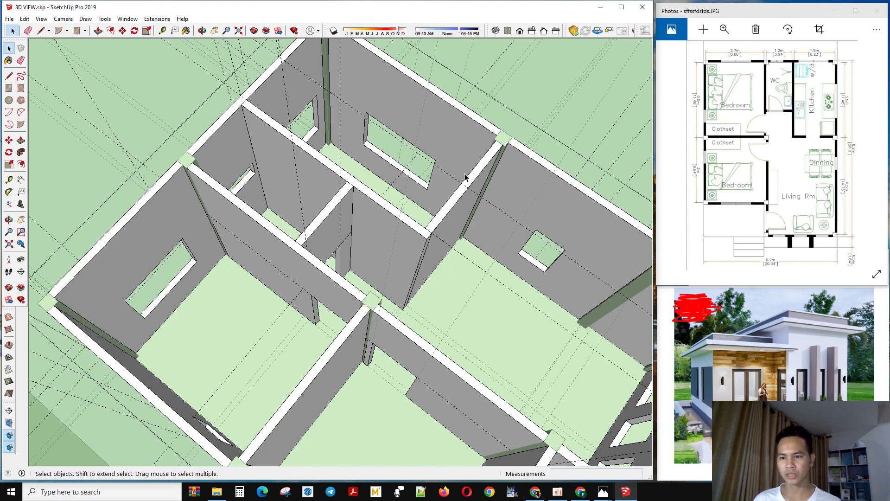
scroll(465, 177, "down", 2)
middle_click_drag(463, 236, 269, 201)
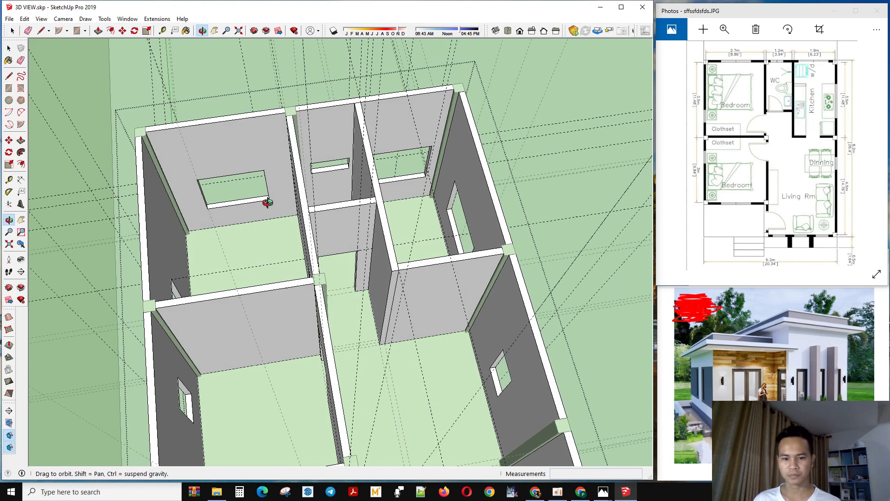
scroll(417, 333, "up", 3)
middle_click_drag(516, 338, 485, 321)
scroll(457, 308, "up", 2)
key("t")
scroll(485, 321, "up", 2)
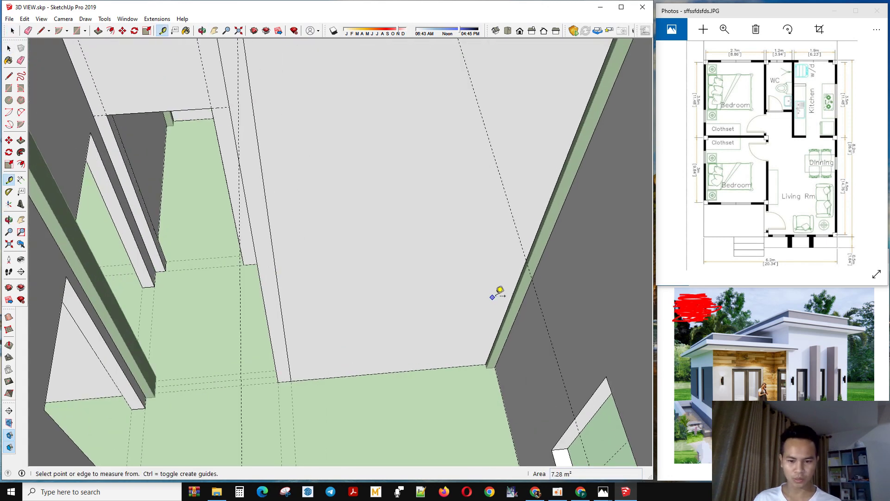
left_click(516, 286)
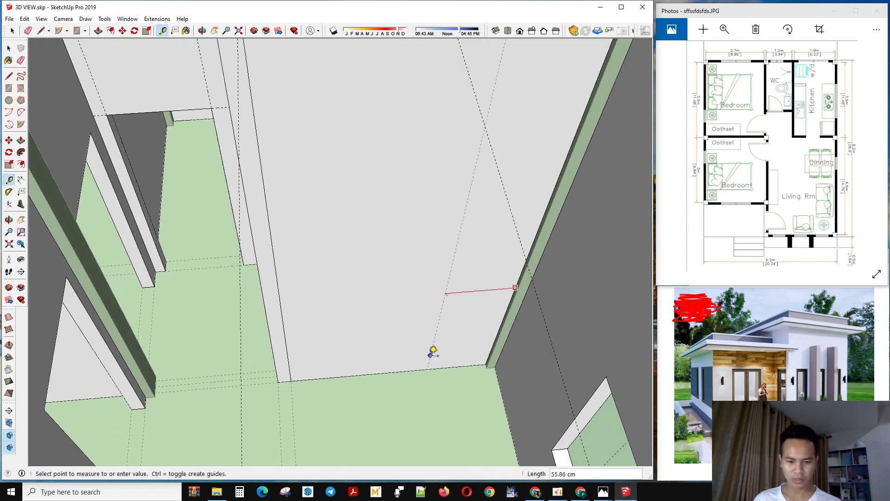
left_click(390, 367)
- Place vertical guides 45 cm either side of the kitchen wall's centre guide and a horizontal head guide 215 cm above the floor
left_click(400, 293)
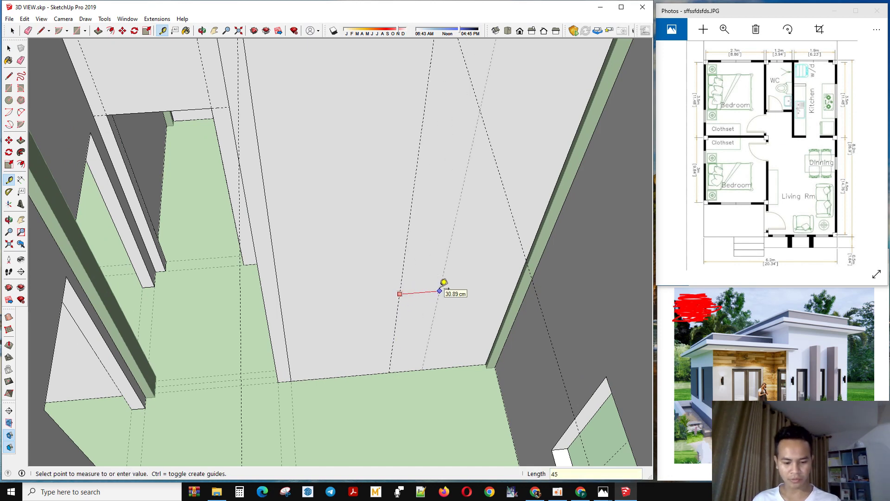
type("45")
key("Return")
left_click(404, 265)
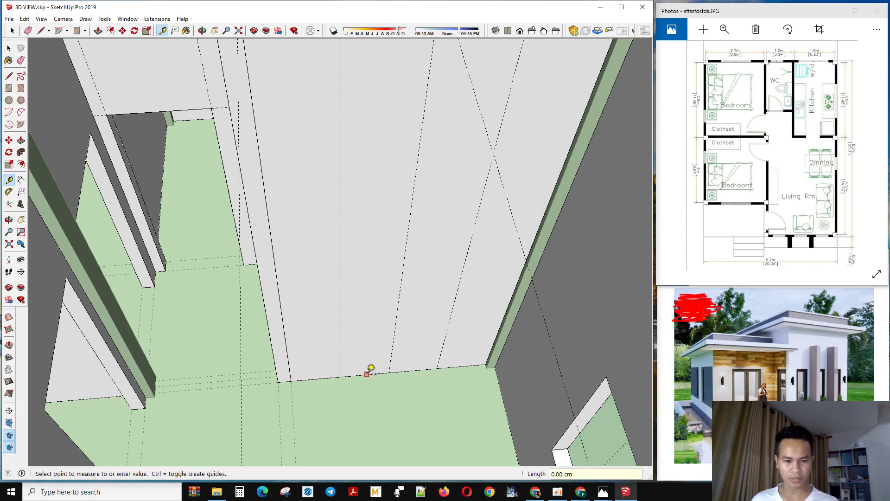
middle_click_drag(370, 370, 376, 217)
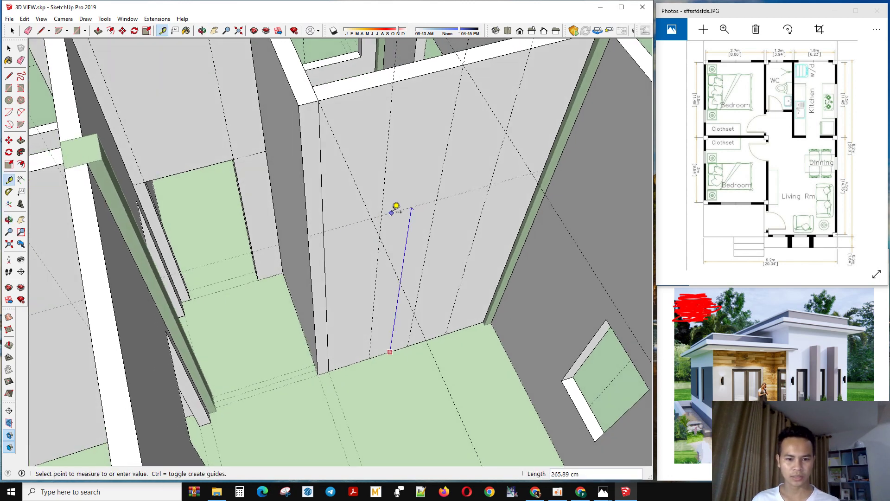
key("Return")
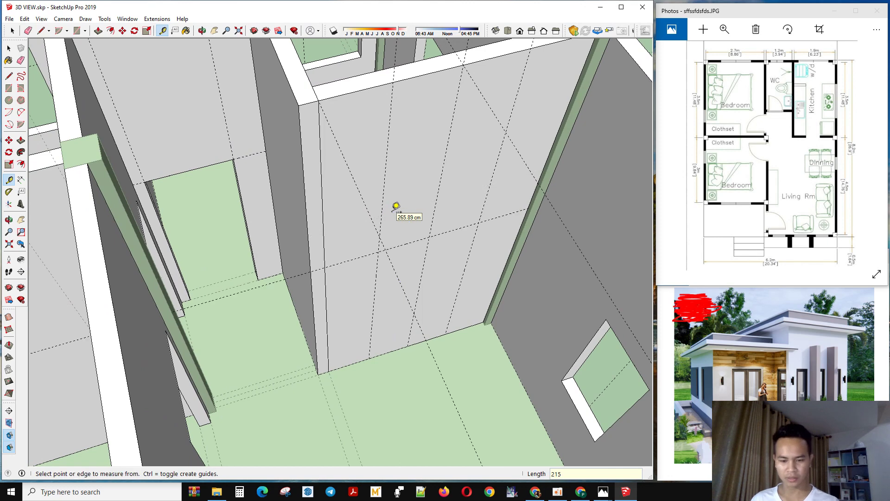
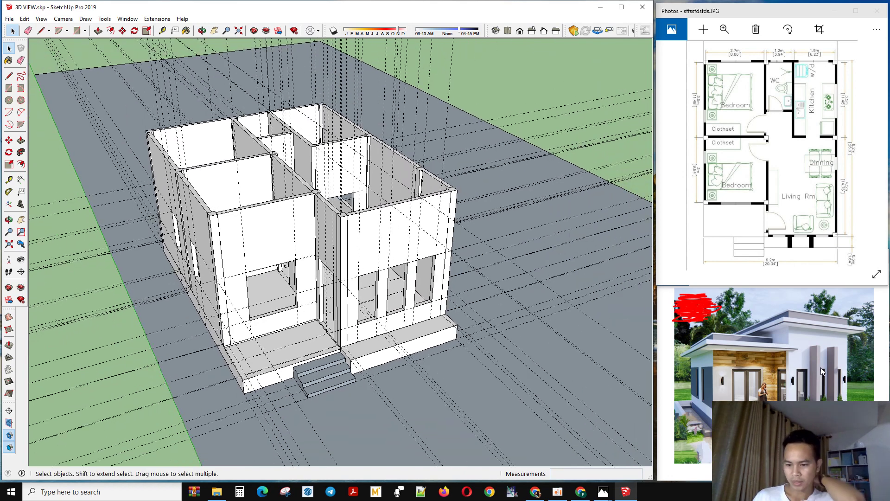
- Examine the house's exterior walls, rooms, and window and door openings from all sides against the floor plan
mouse_move(295, 310)
middle_mouse_down()
mouse_move(338, 274)
mouse_move(407, 377)
mouse_move(346, 289)
middle_mouse_up()
scroll(346, 289, "up", 2)
mouse_move(472, 274)
middle_mouse_down()
mouse_move(391, 260)
mouse_move(352, 218)
mouse_move(403, 145)
middle_mouse_up()
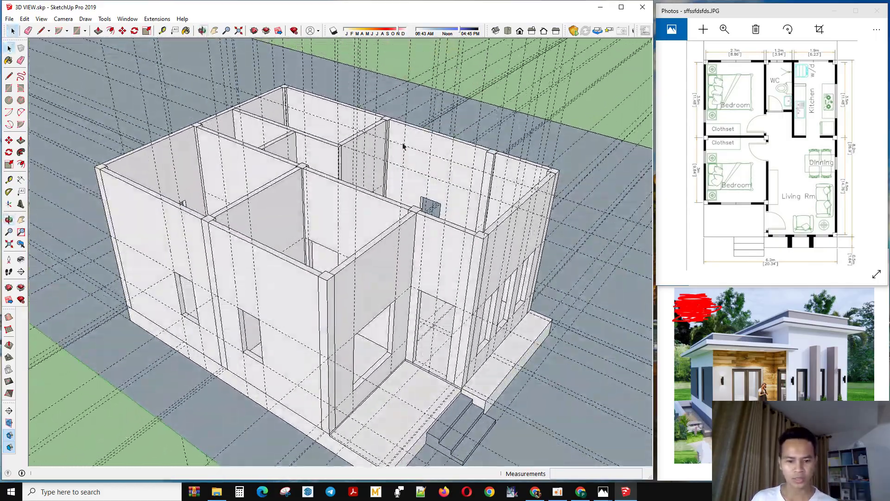
scroll(419, 280, "down", 2)
middle_click_drag(419, 280, 350, 268)
scroll(371, 331, "up", 3)
scroll(371, 331, "up", 1)
mouse_move(371, 332)
middle_mouse_down()
mouse_move(355, 305)
mouse_move(318, 284)
middle_mouse_up()
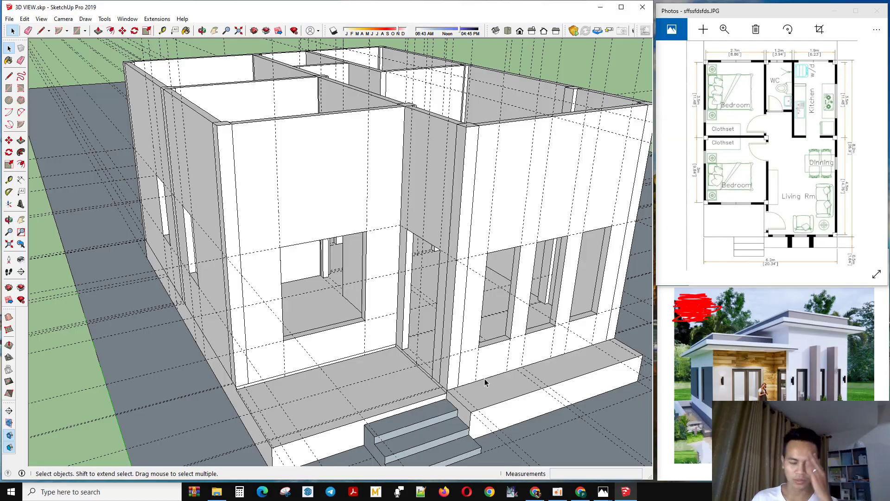
scroll(311, 327, "down", 3)
mouse_move(313, 315)
middle_mouse_down()
mouse_move(360, 265)
mouse_move(463, 287)
mouse_move(476, 317)
mouse_move(406, 250)
mouse_move(553, 249)
mouse_move(553, 314)
mouse_move(469, 406)
mouse_move(417, 389)
middle_mouse_up()
scroll(306, 186, "up", 3)
mouse_move(306, 187)
middle_mouse_down()
mouse_move(483, 173)
mouse_move(526, 274)
mouse_move(387, 148)
mouse_move(266, 85)
middle_mouse_up()
scroll(342, 185, "down", 3)
mouse_move(342, 185)
middle_mouse_down()
mouse_move(508, 191)
mouse_move(540, 134)
middle_mouse_up()
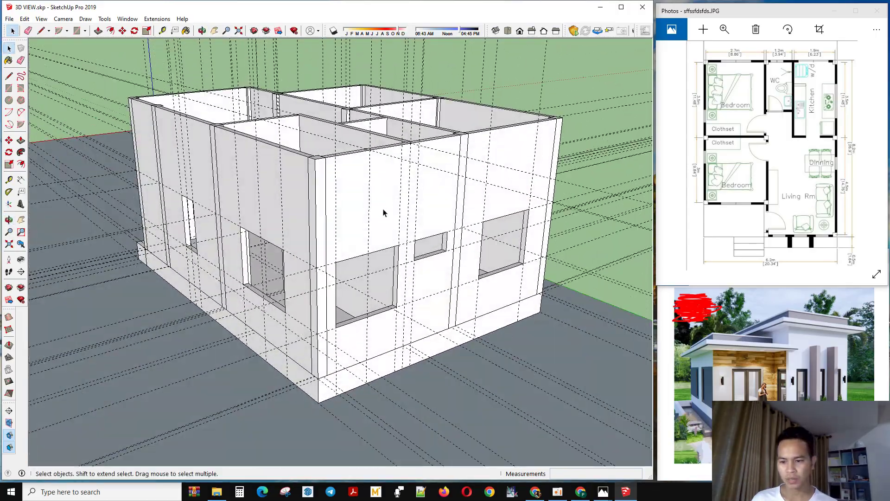
mouse_move(383, 212)
middle_mouse_down()
mouse_move(296, 210)
mouse_move(322, 318)
mouse_move(274, 359)
mouse_move(434, 393)
middle_mouse_up()
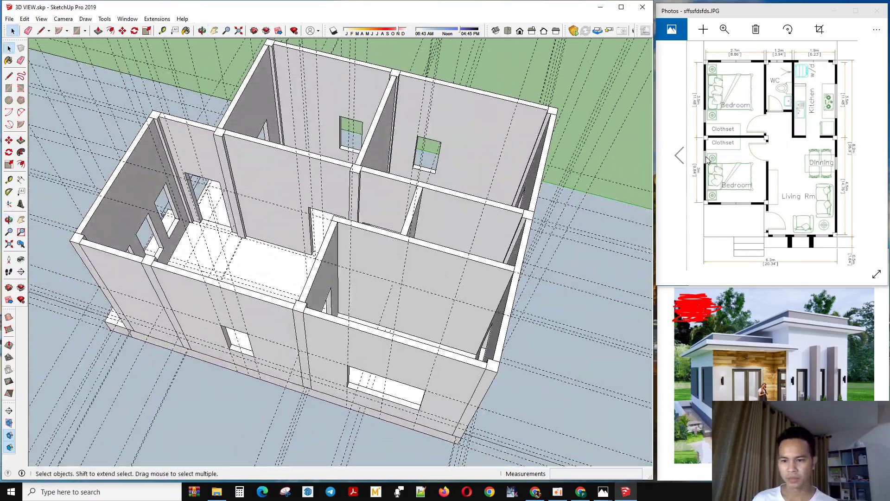
scroll(364, 228, "up", 8)
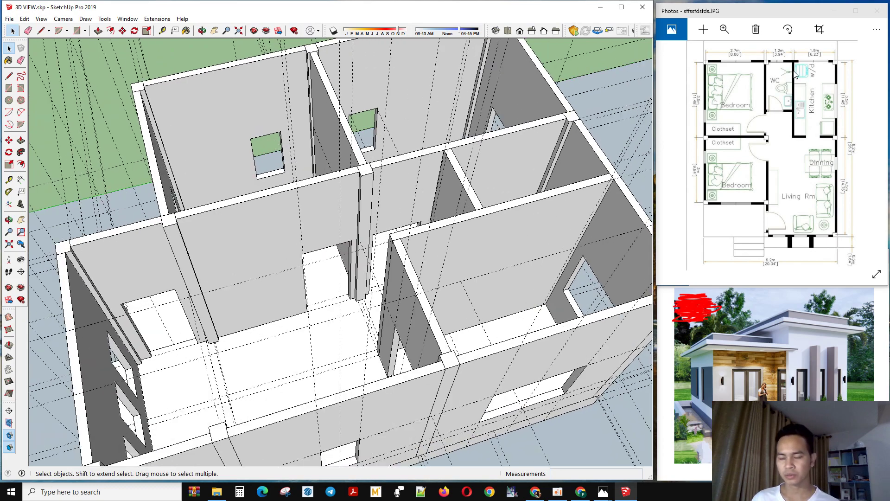
scroll(445, 182, "down", 5)
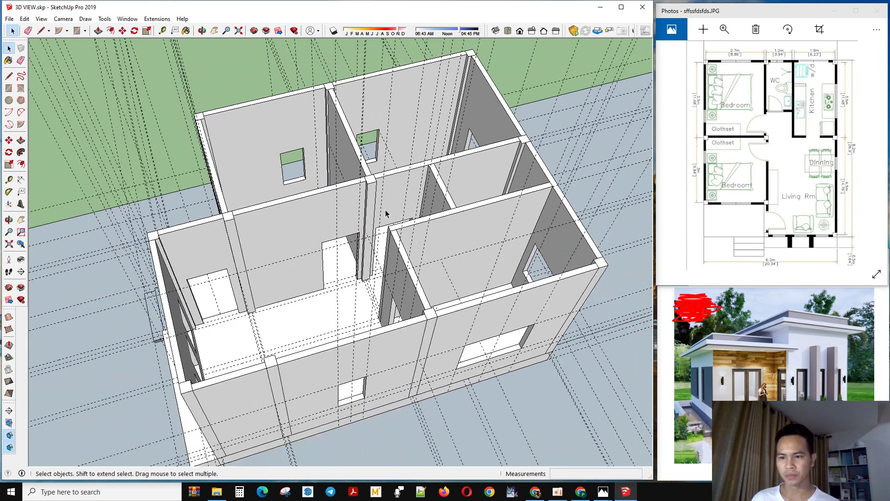
mouse_move(386, 210)
middle_mouse_down()
mouse_move(341, 202)
mouse_move(374, 185)
mouse_move(340, 193)
middle_mouse_up()
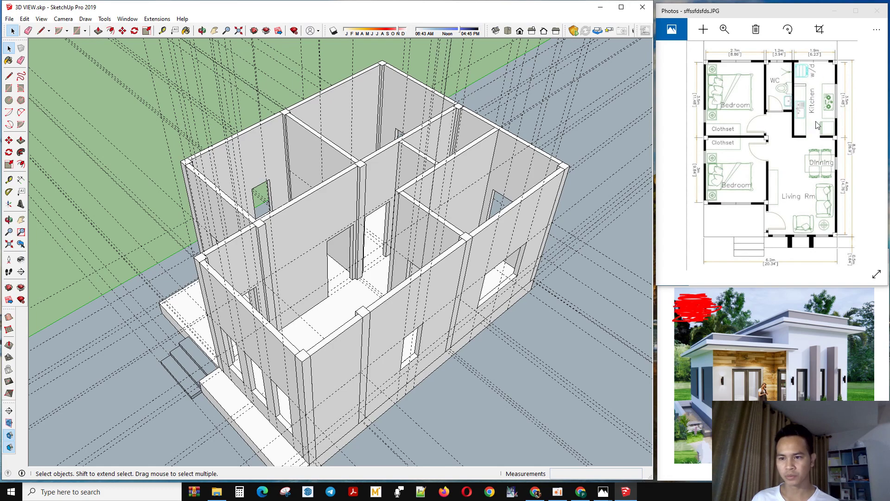
scroll(464, 230, "down", 3)
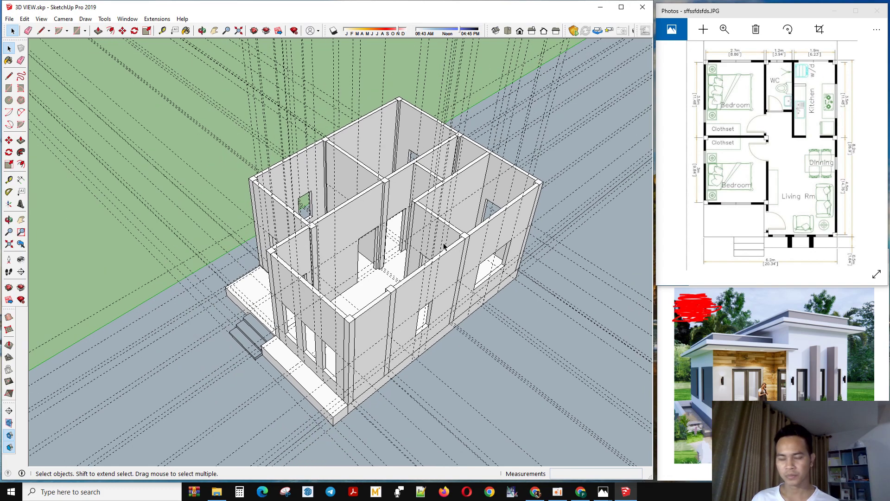
- Paint the front entrance steps white with Color M00 and close the materials tray
middle_click_drag(417, 260, 554, 229)
scroll(306, 316, "up", 4)
middle_click_drag(308, 316, 479, 313)
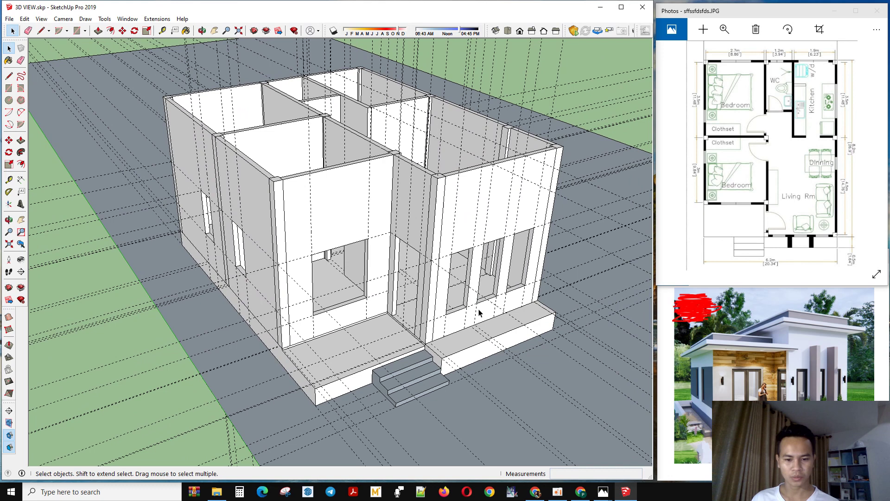
left_click(398, 402)
key("b")
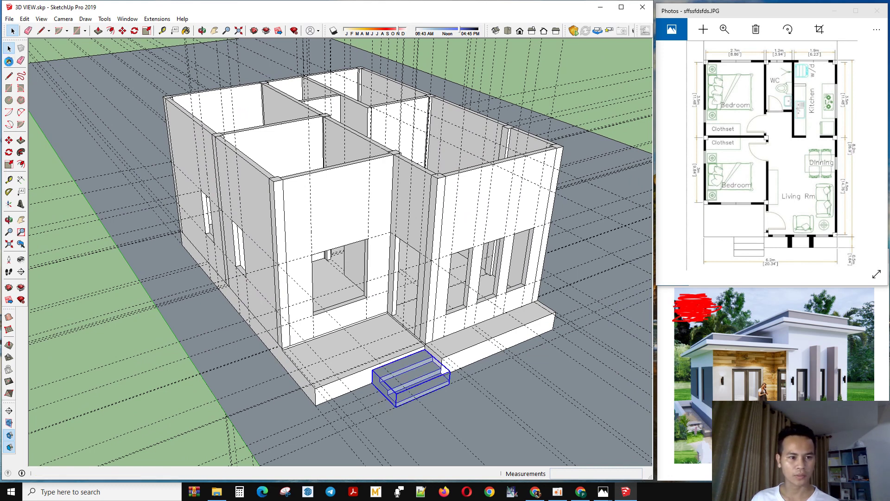
left_click(431, 373)
key("space")
left_click(626, 127)
scroll(487, 235, "down", 3)
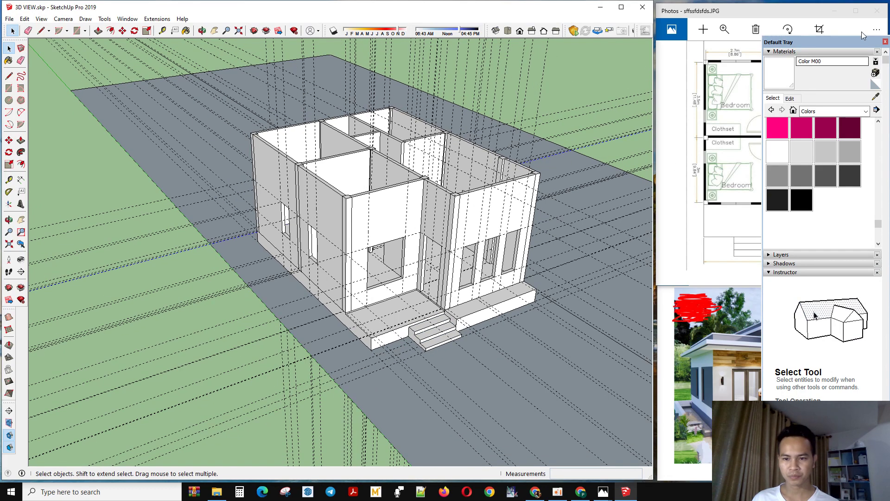
left_click(886, 42)
- Place a vertical guide 15 cm from the middle front window's edge, on the wall strip between it and the entrance-side window
middle_click_drag(543, 273, 536, 260)
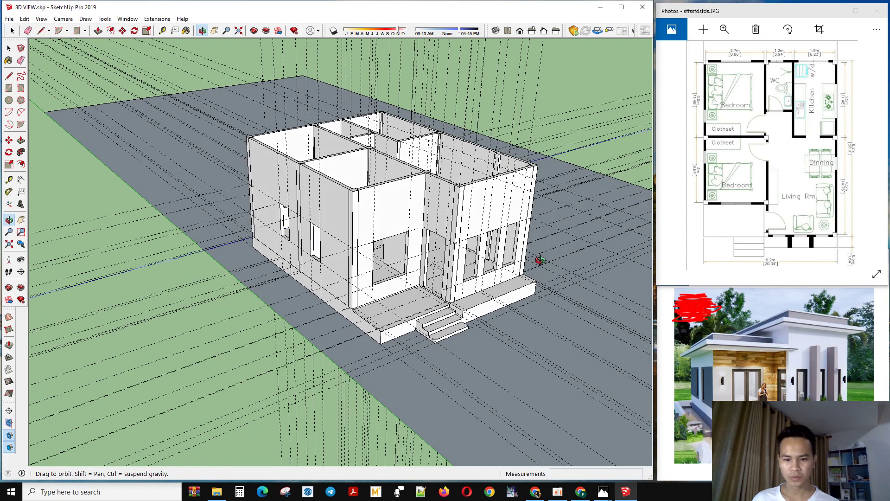
scroll(529, 272, "up", 3)
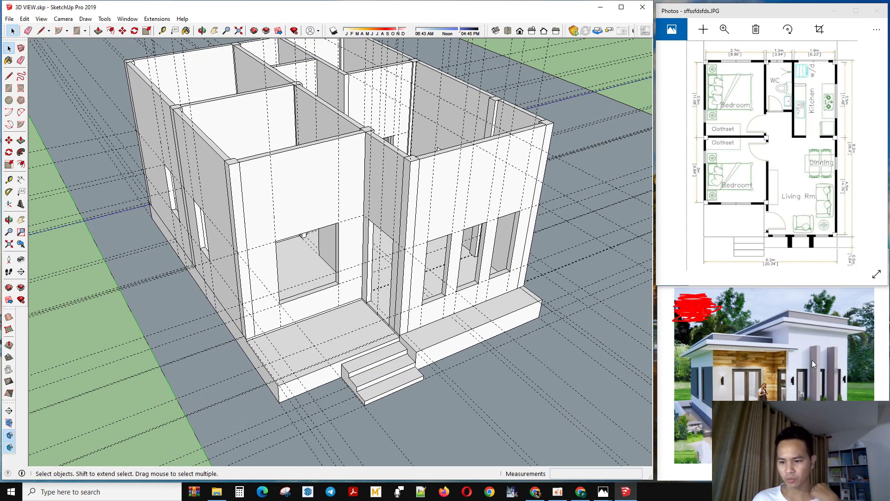
scroll(482, 261, "up", 4)
middle_click_drag(483, 262, 425, 254)
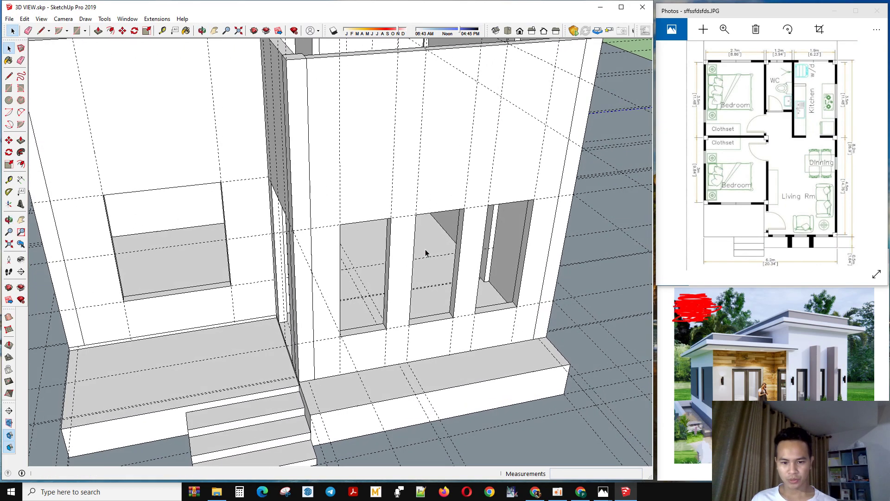
scroll(424, 254, "up", 1)
scroll(441, 330, "up", 3)
key("t")
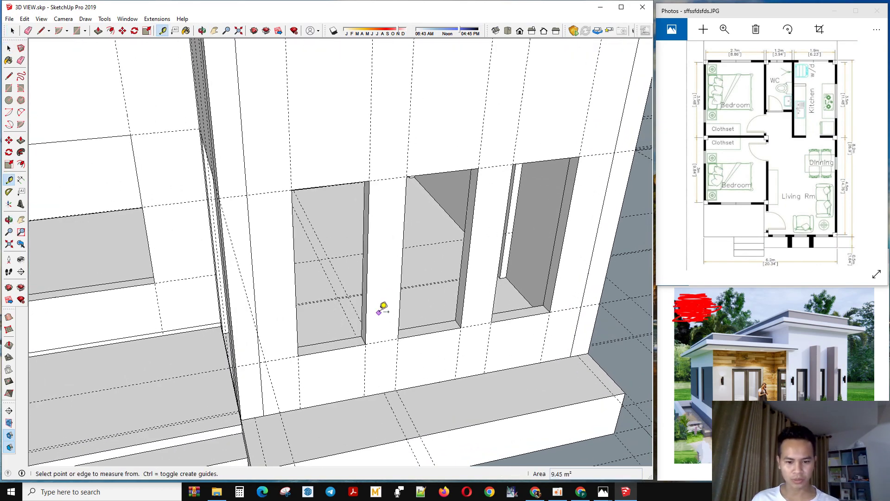
left_click(407, 266)
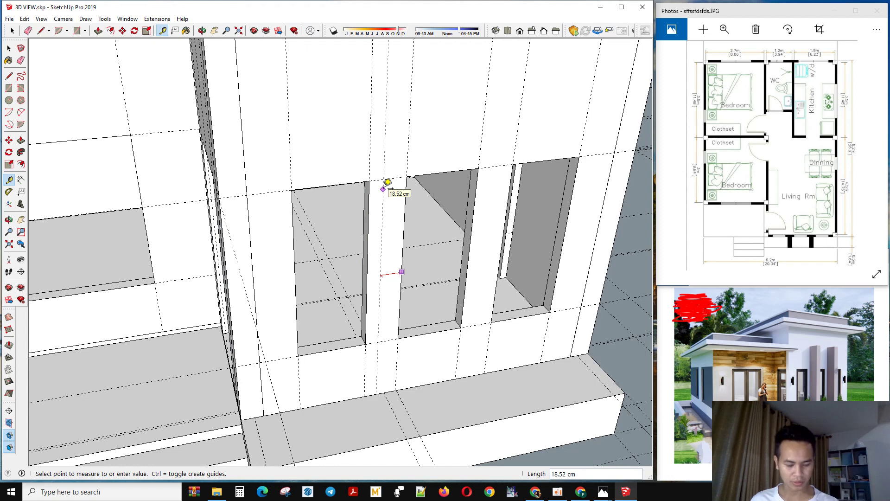
scroll(388, 182, "up", 2)
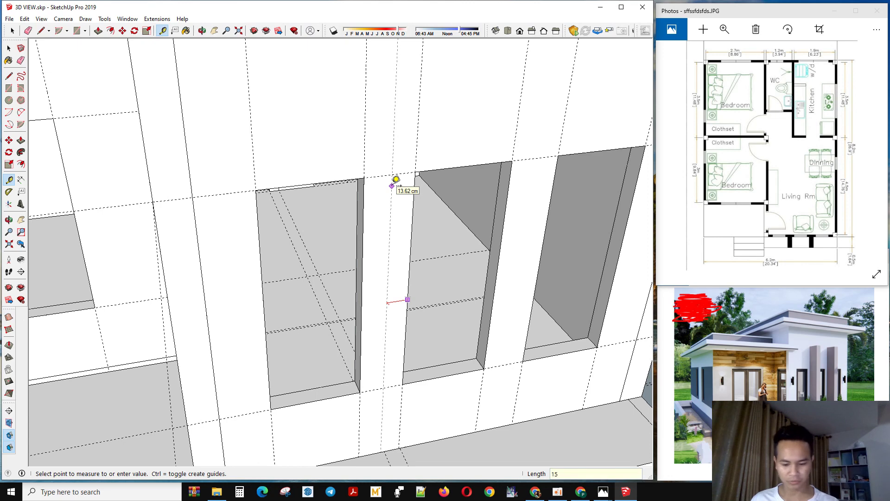
key("Return")
- Place vertical guides 10 cm either side of the centre guide on the wall strip between the two front windows
scroll(393, 167, "up", 2)
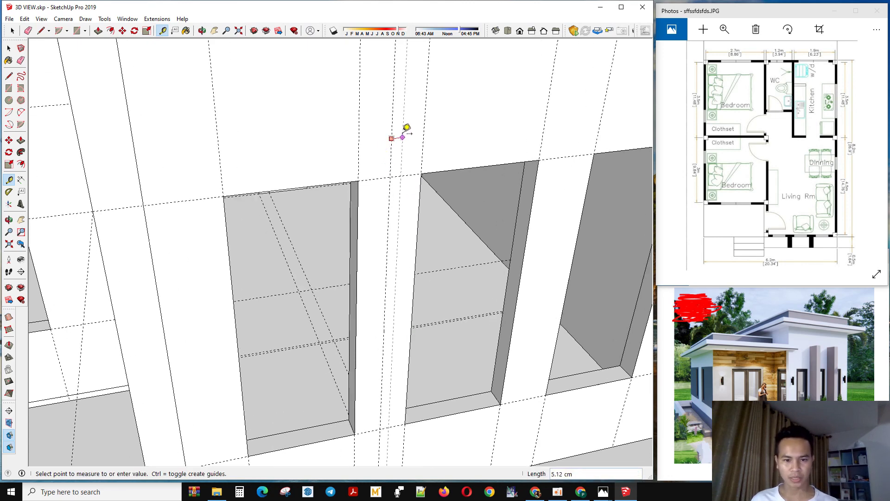
type("1")
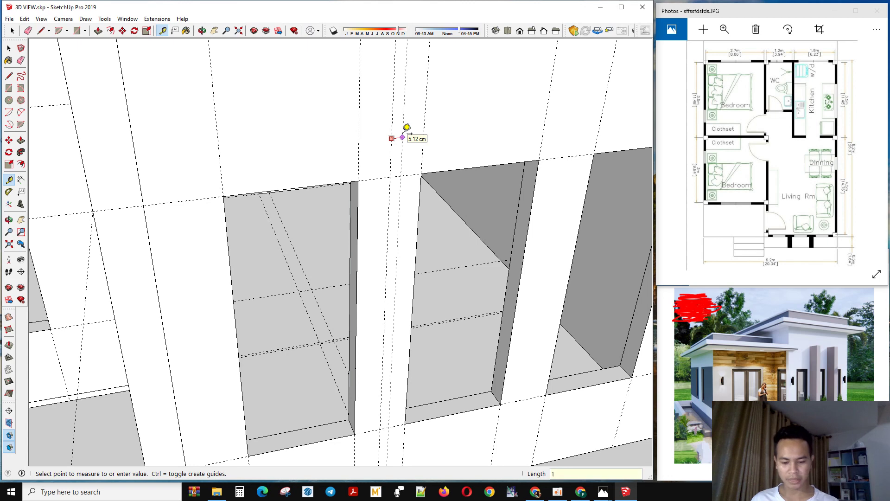
type("0")
key("Return")
left_click(391, 152)
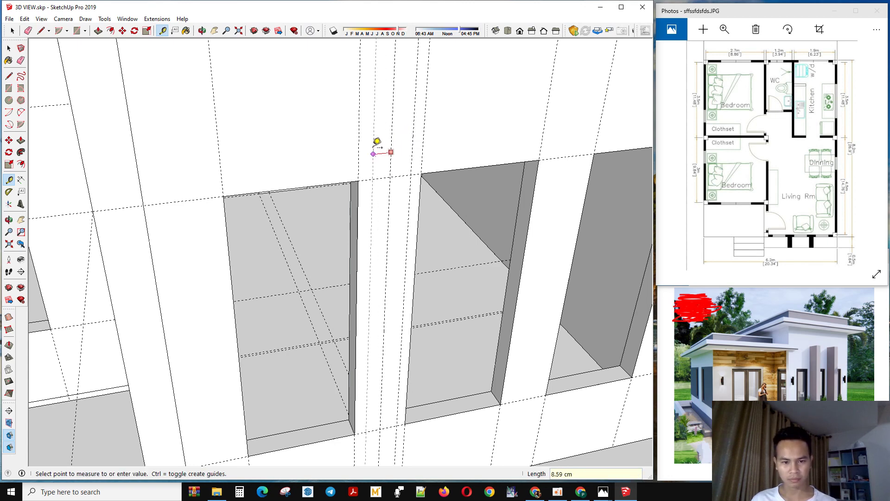
key("Return")
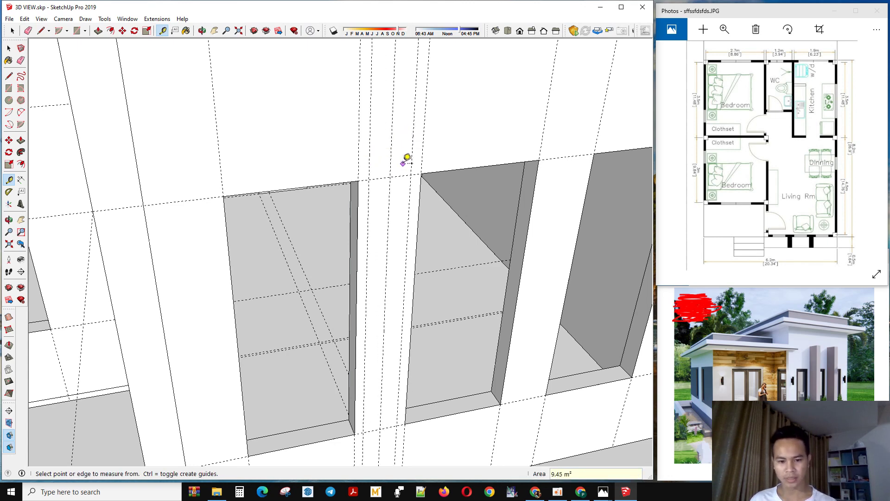
- Draw a 20 by 400 cm rectangle between the outer guides, from the front ledge up to the wall's top edge
scroll(413, 186, "down", 2)
key("space")
scroll(398, 371, "up", 2)
scroll(394, 403, "up", 1)
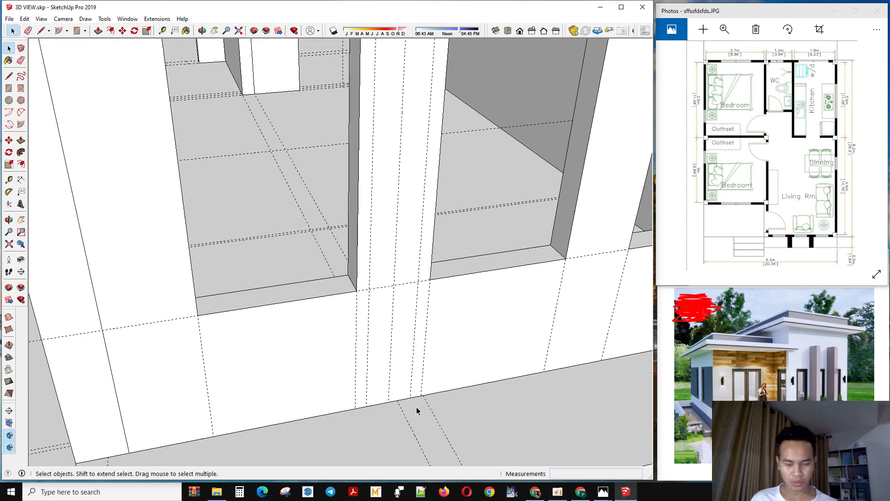
key("r")
left_click(411, 398)
scroll(411, 398, "up", 1)
scroll(399, 380, "down", 3)
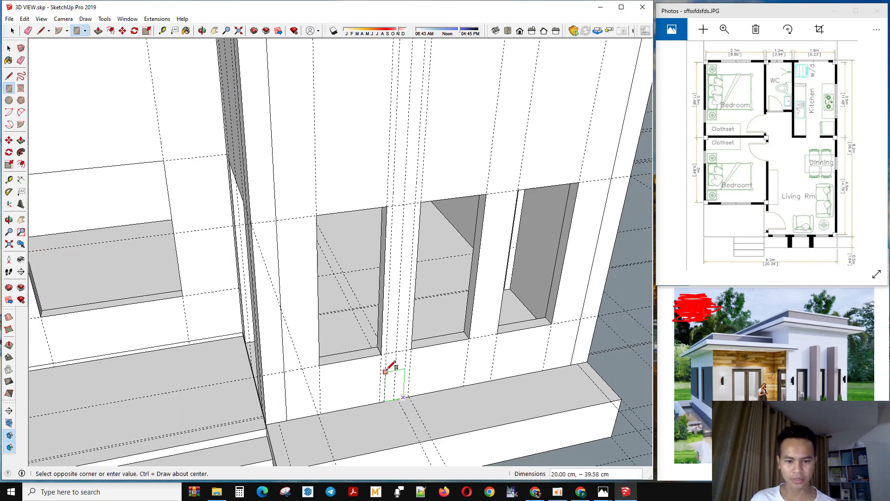
scroll(397, 135, "up", 2)
left_click(394, 105)
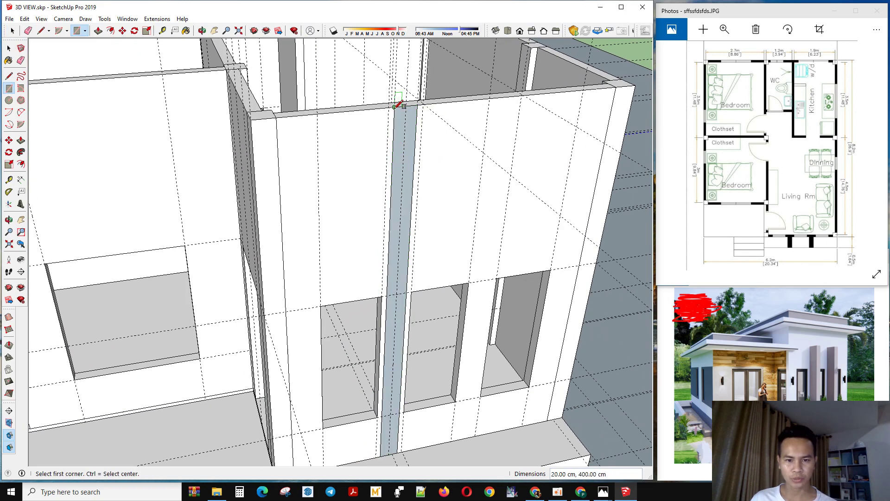
- Extrude the tall rectangle about 56 cm outward to the front edge of the ledge, forming a vertical fin
key("space")
key("p")
left_click(401, 133)
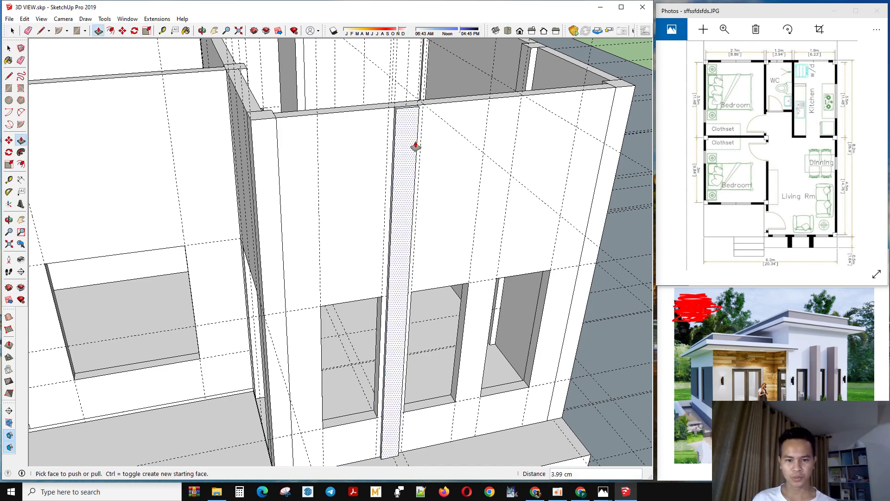
scroll(413, 148, "down", 1)
scroll(421, 158, "down", 3)
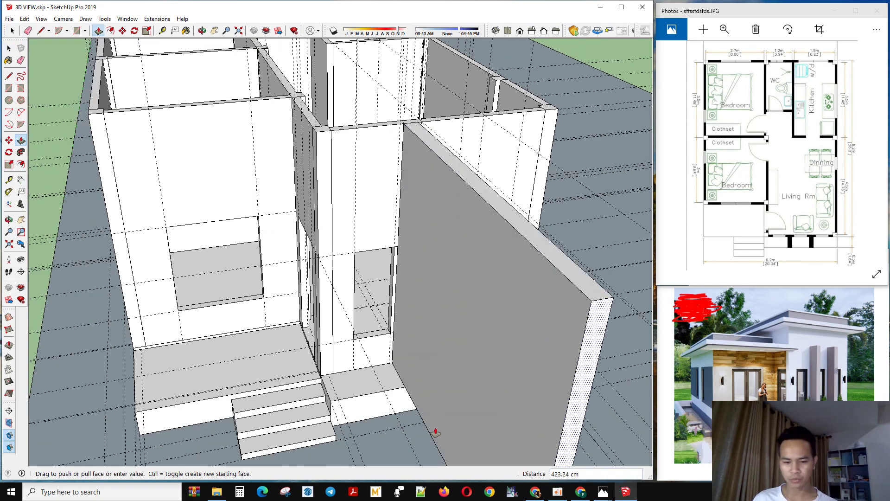
scroll(378, 413, "up", 2)
left_click(330, 407)
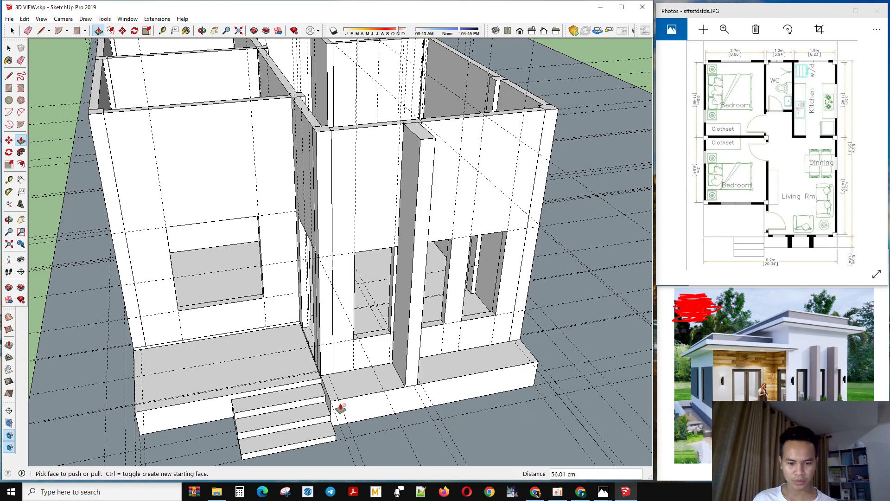
- Push the fin's entrance-side face inward 2.5 cm
middle_click_drag(338, 408, 437, 314)
scroll(282, 343, "up", 2)
key("space")
key("space")
left_click(435, 323)
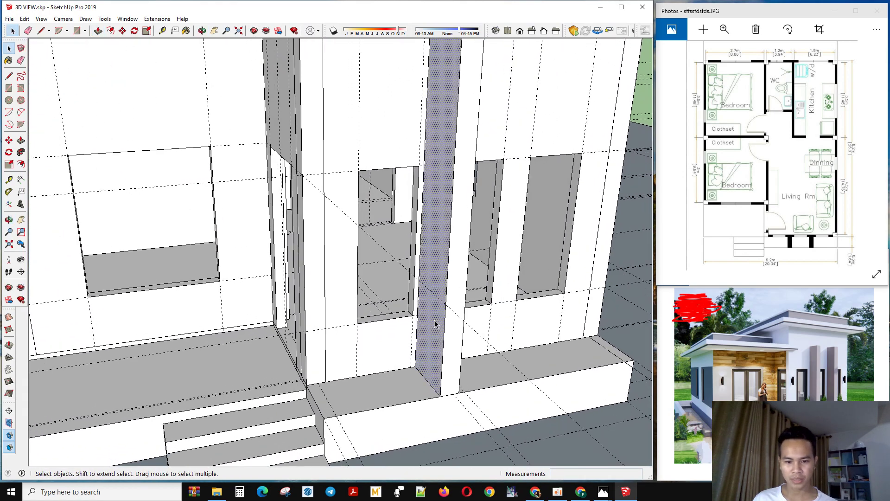
key("p")
left_click(435, 324)
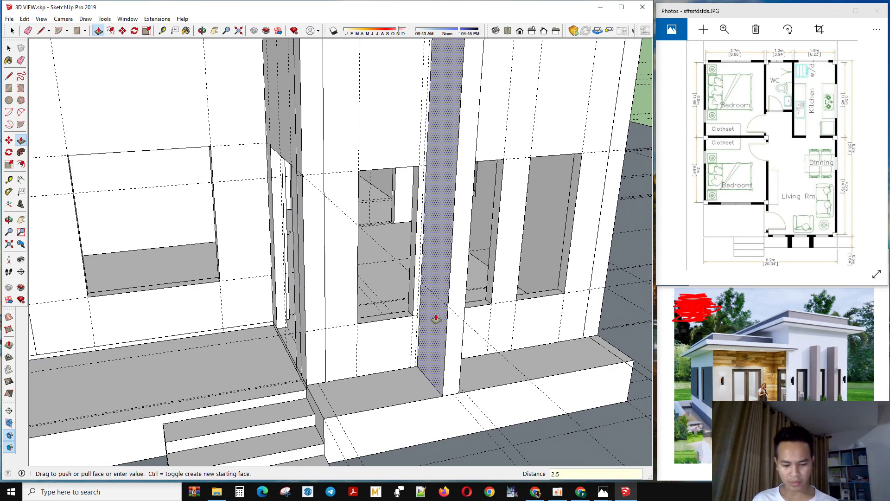
- Push the fin's opposite side face inward to match the entrance-side face
middle_click_drag(459, 339, 290, 348)
key("space")
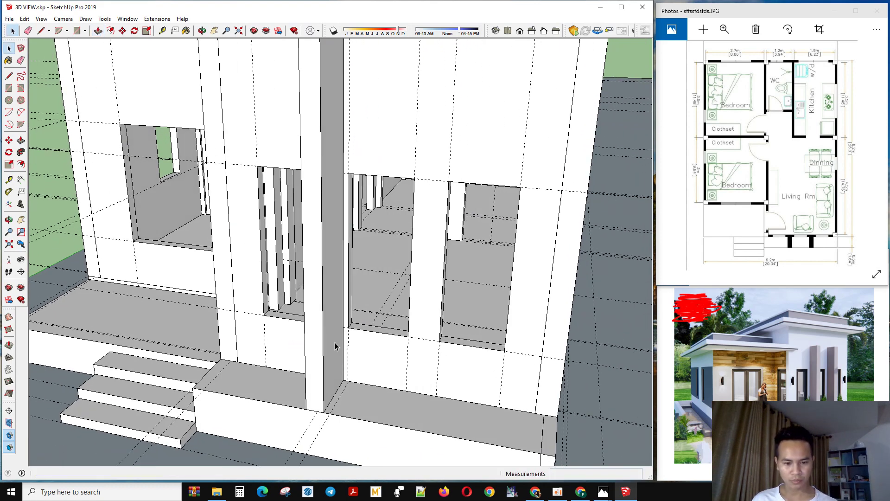
left_click(335, 343)
key("p")
left_click(334, 343)
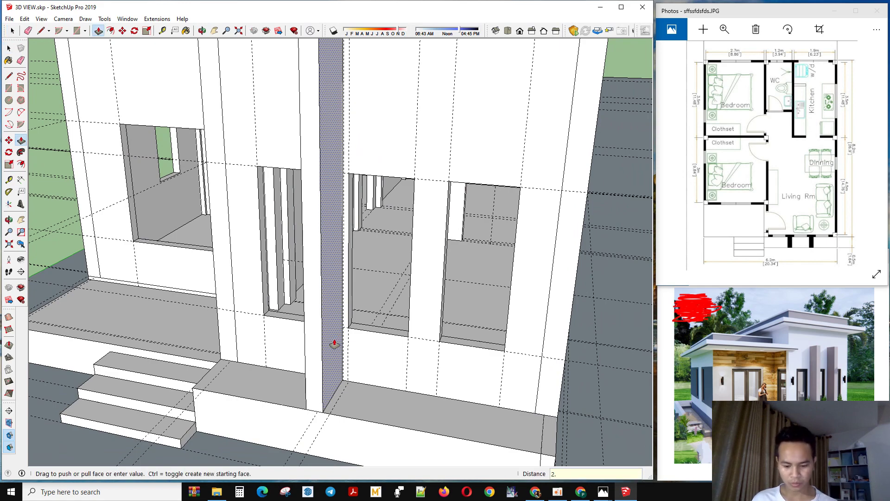
scroll(327, 350, "down", 3)
key("space")
middle_click_drag(302, 361, 387, 371)
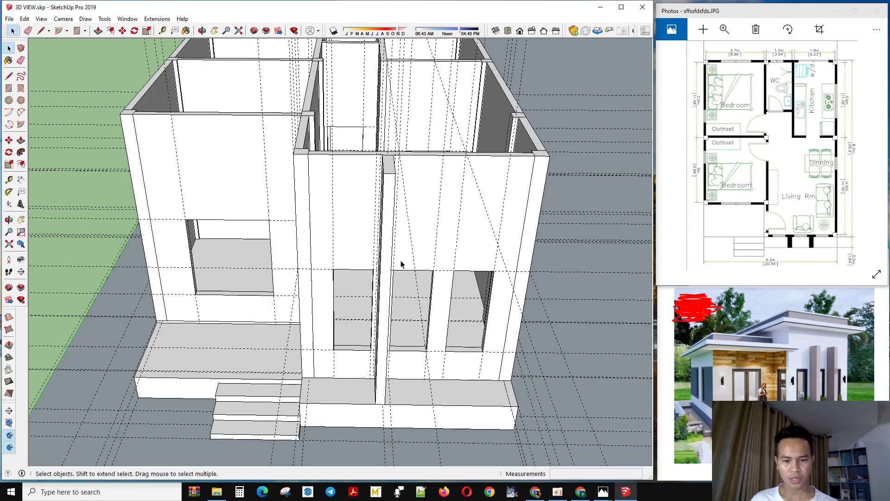
- Place a horizontal guide across the fin's entrance-side face, measured up from the face's bottom edge
scroll(403, 259, "up", 2)
middle_click_drag(403, 227, 508, 235)
scroll(438, 177, "up", 1)
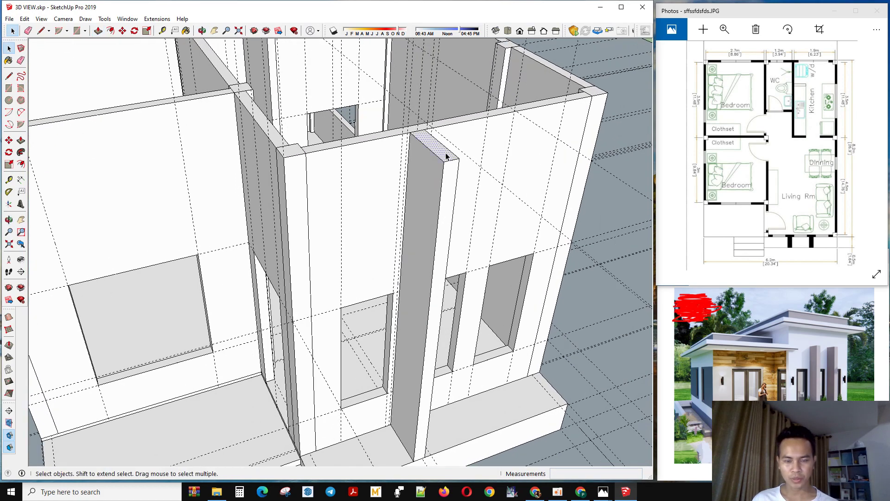
middle_click_drag(448, 255, 449, 417)
key("t")
left_click(432, 428)
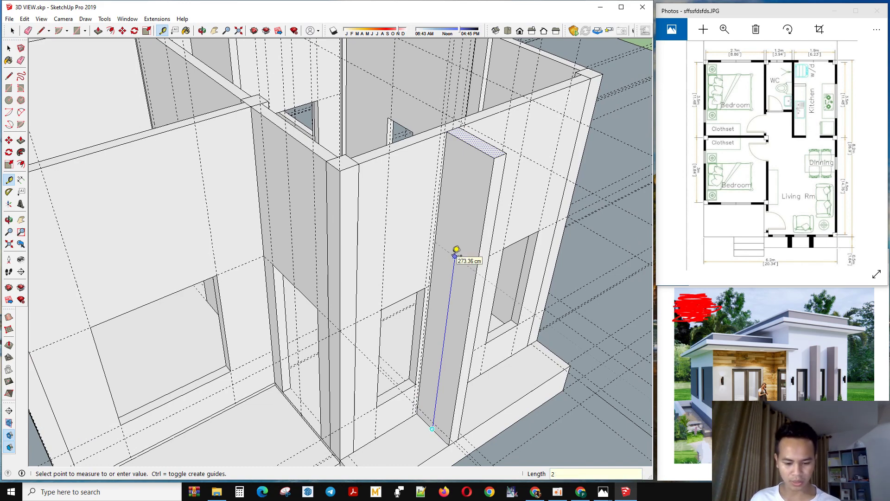
key("Return")
- Add a second horizontal guide on the fin's side face, 60 cm above the first one
middle_click_drag(456, 250, 441, 201)
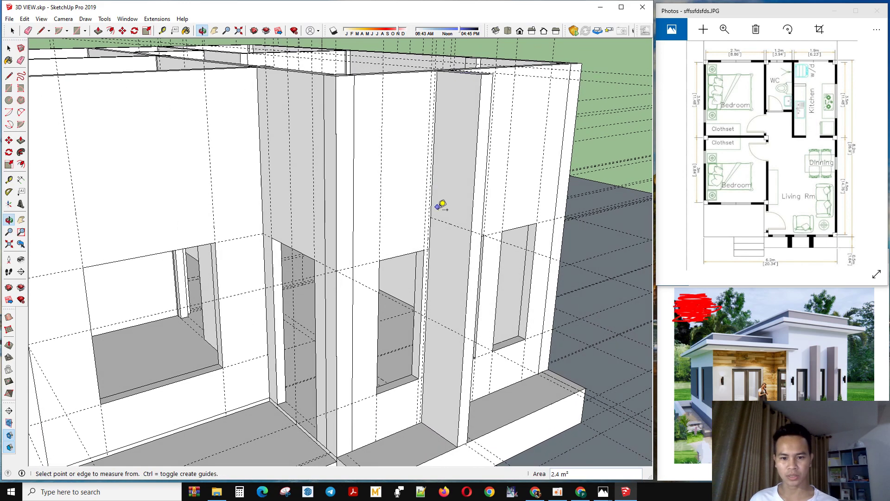
left_click(450, 224)
key("Escape")
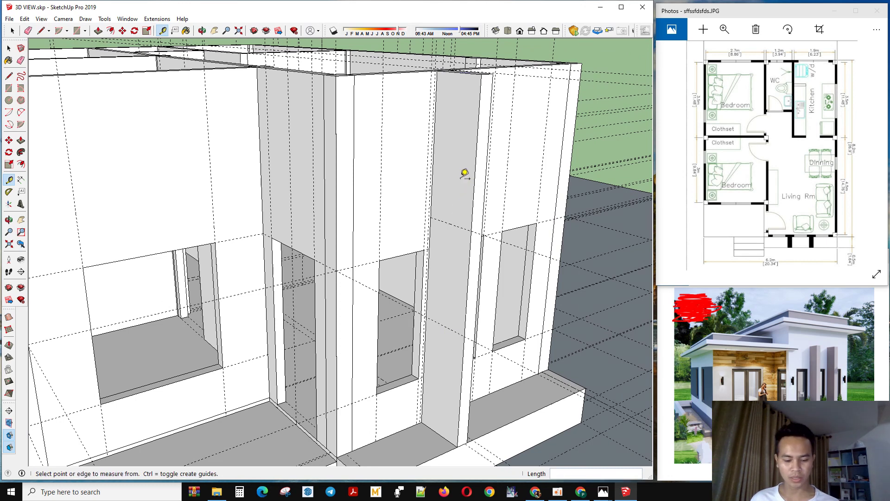
left_click(439, 220)
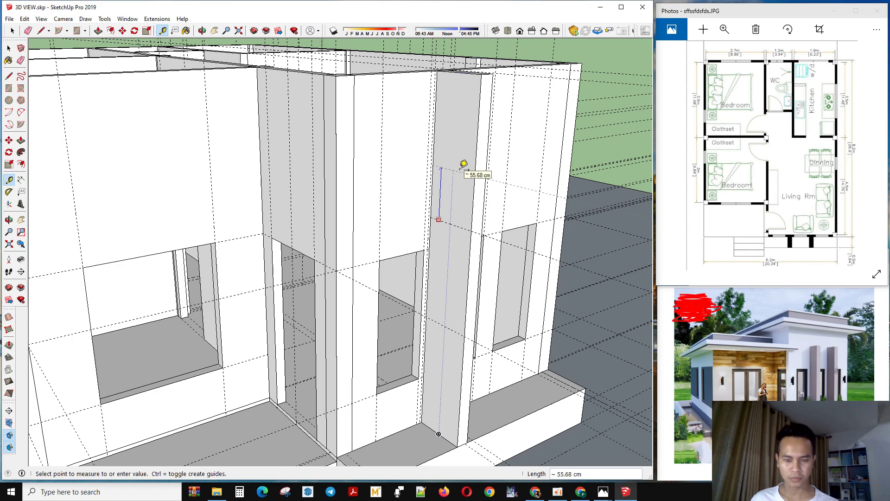
type("60")
key("Return")
key("space")
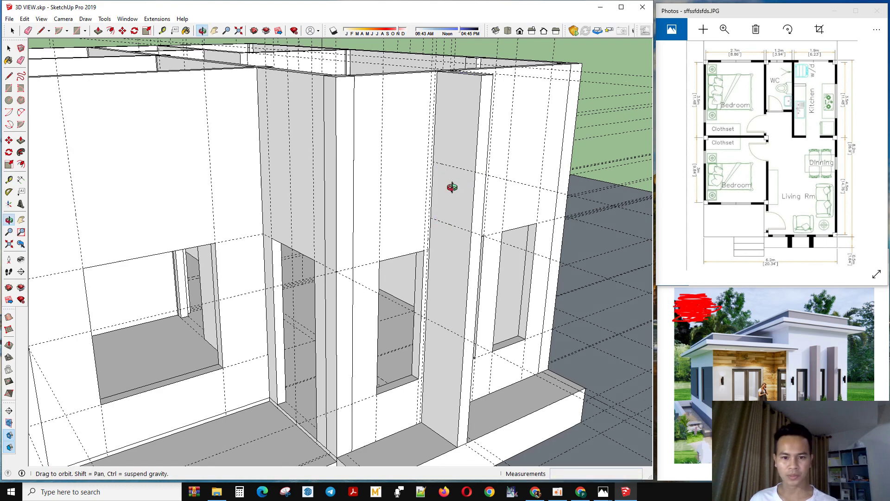
- Lower the fin's top face to the upper horizontal guide
middle_click_drag(453, 187, 502, 179)
key("p")
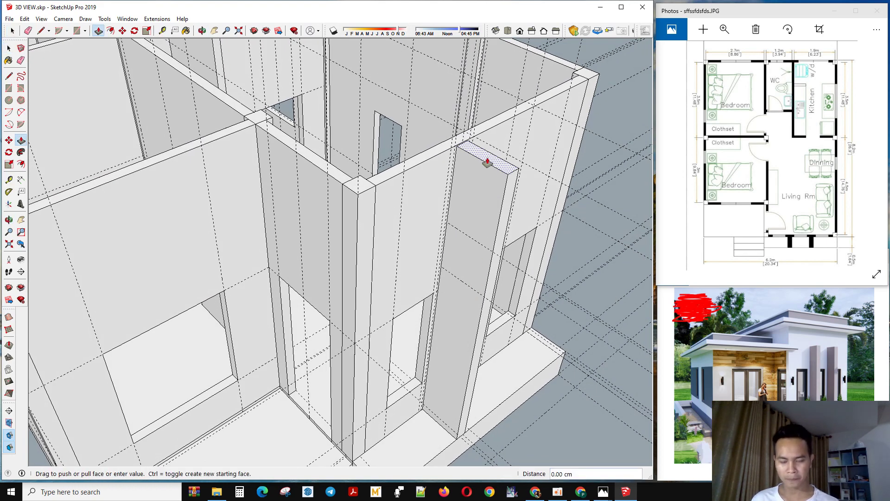
left_click(483, 155)
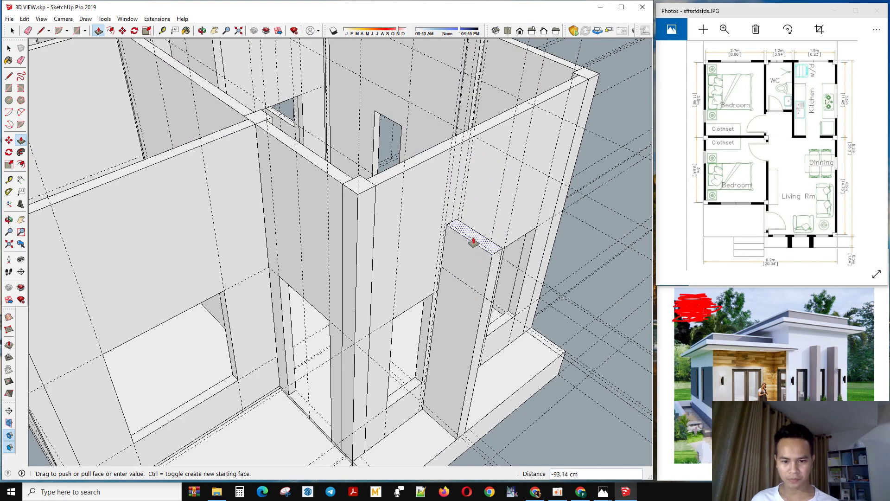
left_click(448, 231)
key("space")
middle_click_drag(448, 231, 398, 170)
scroll(398, 170, "down", 5)
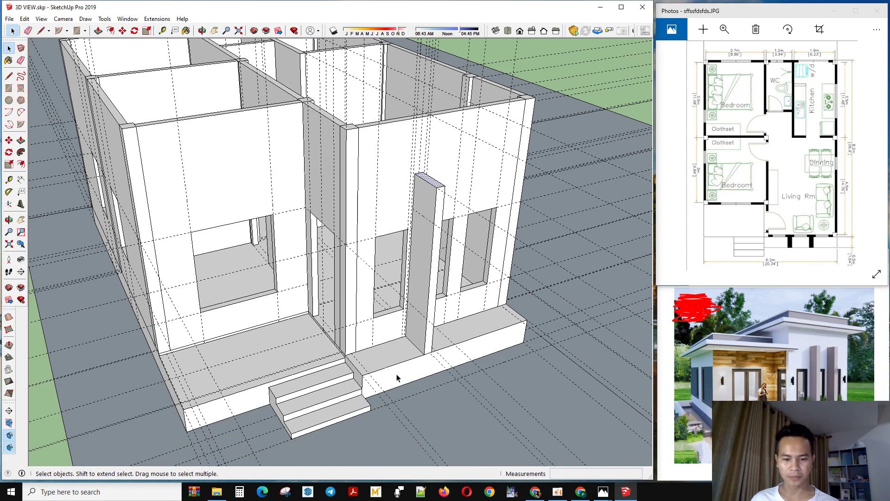
- Extend the fin's base about 51 cm down the front face of the ledge to the ground
scroll(399, 374, "up", 6)
left_click_drag(392, 293, 485, 381)
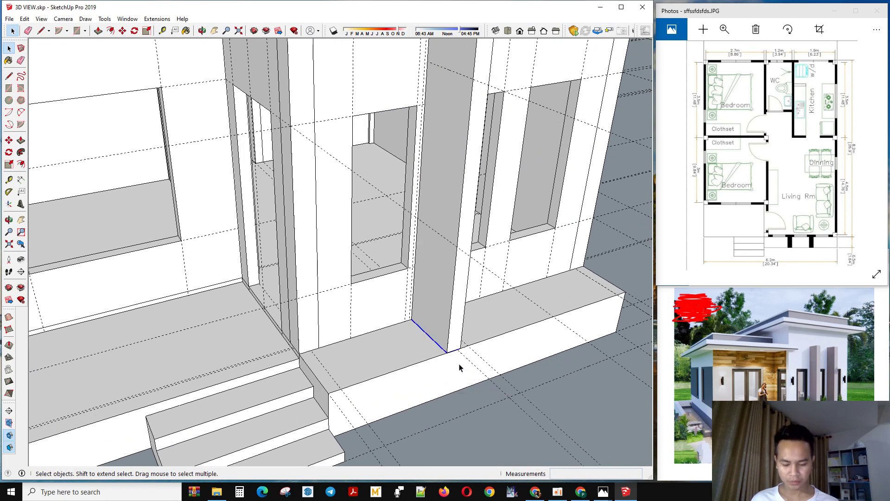
key("p")
key("space")
scroll(448, 360, "down", 1)
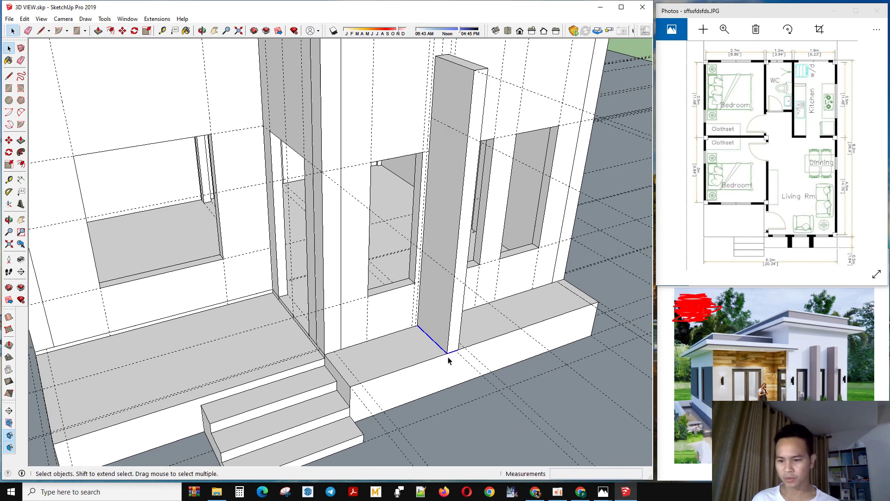
scroll(450, 357, "up", 1)
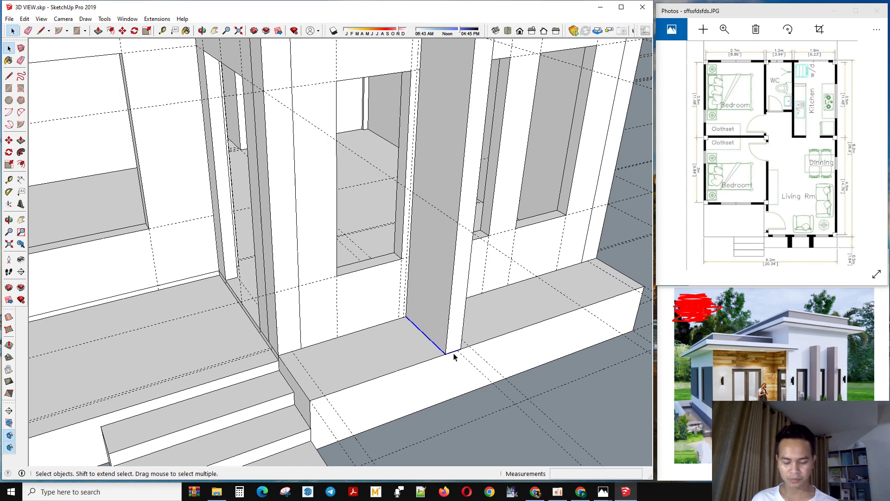
key("p")
left_click(447, 357)
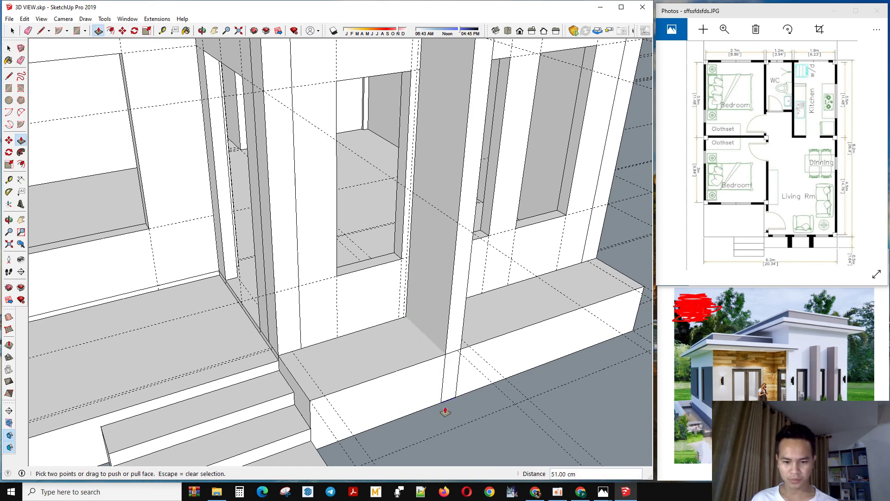
left_click(445, 412)
key("space")
- Group all the geometry of the decorative vertical fin in front of the facade
scroll(512, 397, "down", 2)
triple_click(416, 299)
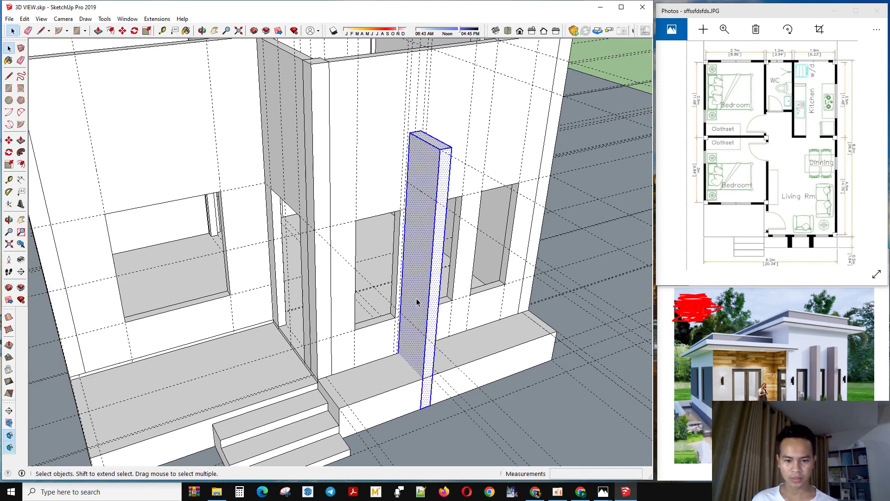
right_click(416, 298)
mouse_move(477, 390)
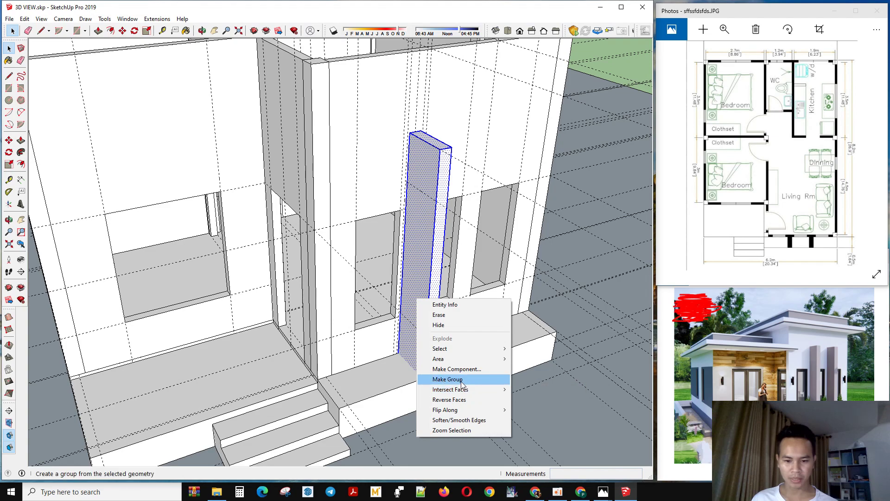
left_click(463, 380)
- Copy the fin group along the front facade, from the middle window's upper corner to the matching corner of the next window
middle_click_drag(501, 338, 292, 348)
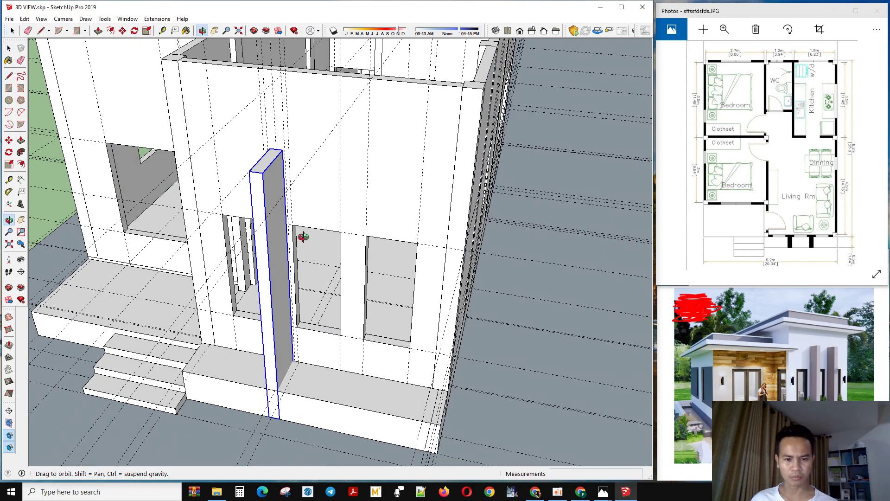
middle_click_drag(302, 236, 337, 276)
key("m")
scroll(327, 253, "up", 2)
left_click(318, 265)
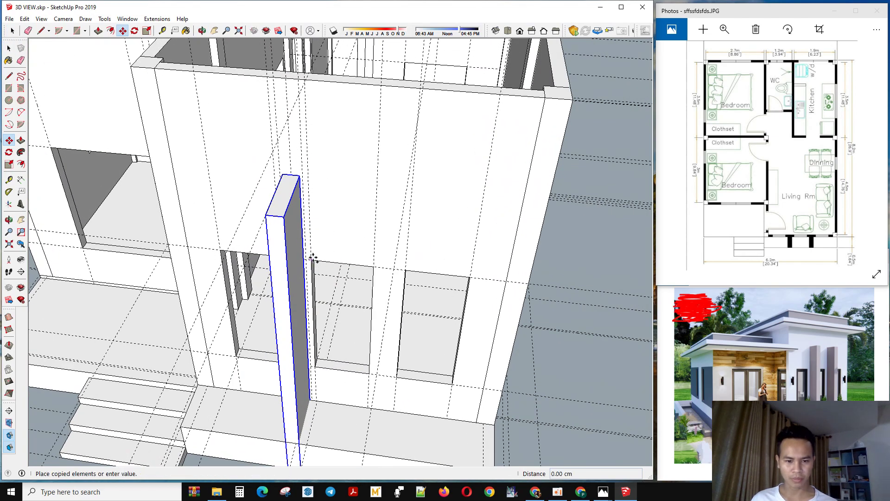
key("ctrl")
left_click(403, 288)
key("space")
scroll(403, 288, "down", 6)
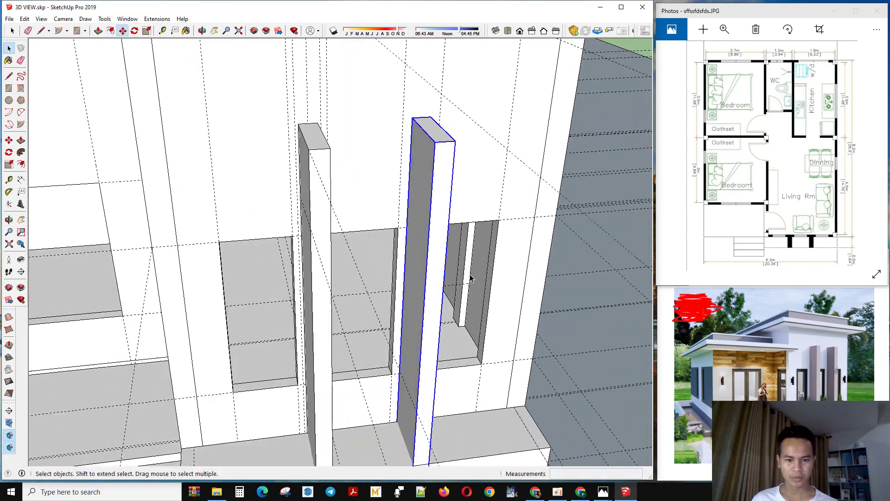
left_click(536, 251)
- Examine the whole house model from several sides, checking the front fins, entrance steps, room walls and window openings
middle_click_drag(535, 251, 505, 328)
scroll(405, 393, "down", 4)
scroll(505, 327, "down", 3)
middle_click_drag(417, 328, 405, 414)
scroll(384, 360, "up", 2)
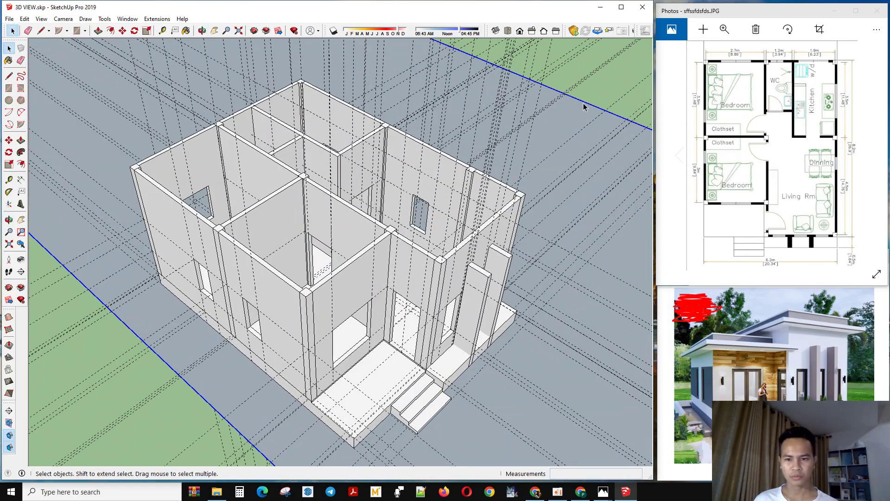
middle_click_drag(440, 297, 435, 242)
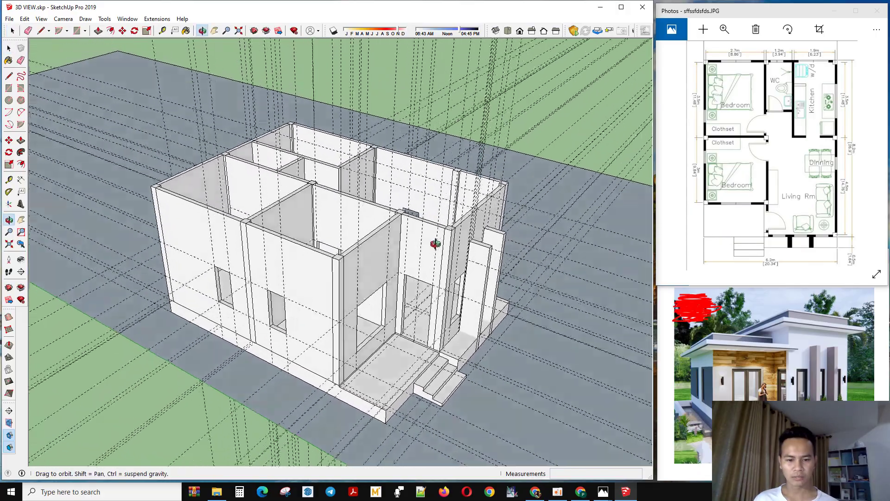
scroll(440, 345, "up", 2)
scroll(440, 345, "down", 3)
middle_click_drag(440, 345, 415, 320)
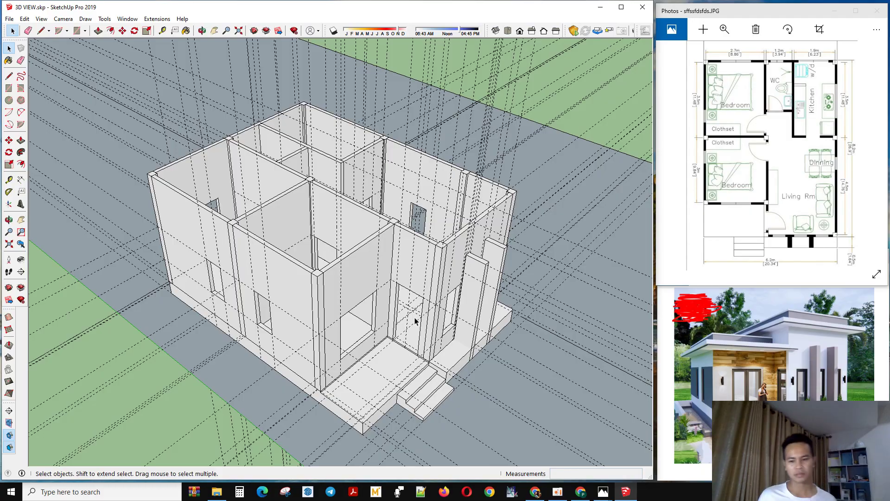
scroll(510, 292, "down", 2)
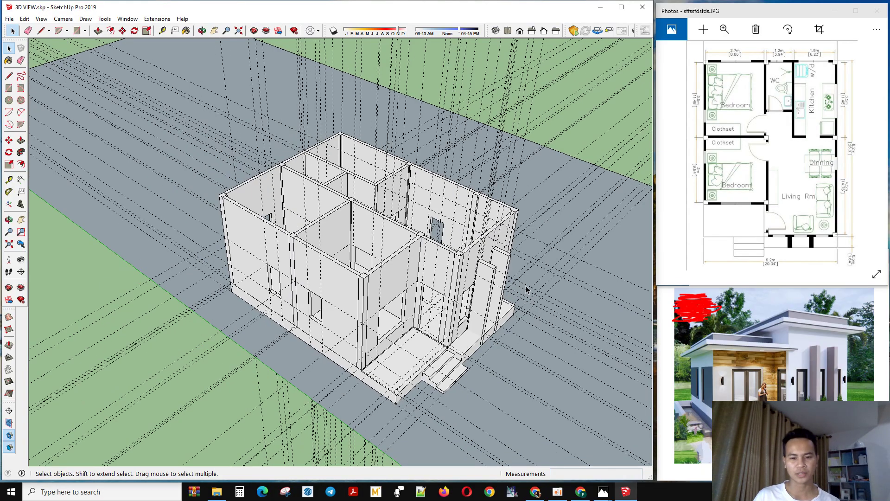
middle_click_drag(527, 291, 439, 294)
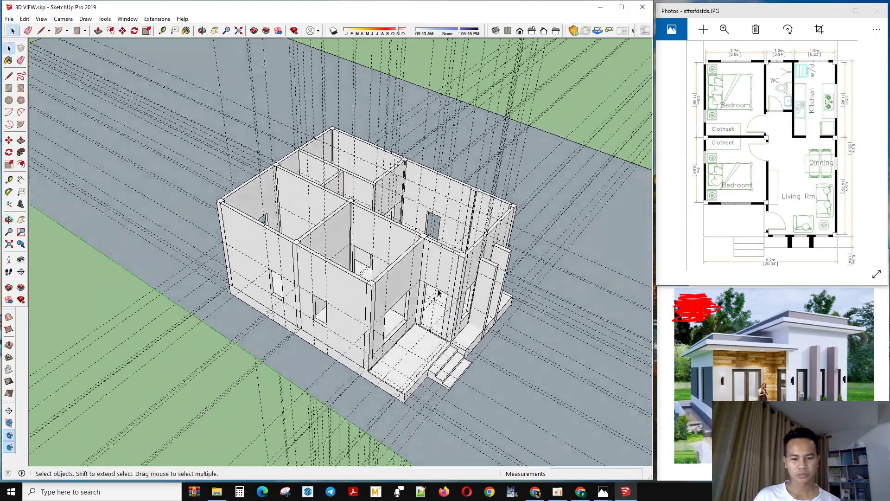
scroll(439, 293, "up", 2)
middle_click_drag(334, 248, 526, 267)
scroll(526, 267, "down", 2)
middle_click_drag(367, 252, 456, 227)
scroll(396, 235, "up", 2)
scroll(494, 290, "down", 2)
middle_click_drag(493, 290, 562, 238)
scroll(339, 251, "up", 2)
middle_click_drag(339, 251, 551, 306)
scroll(478, 304, "up", 3)
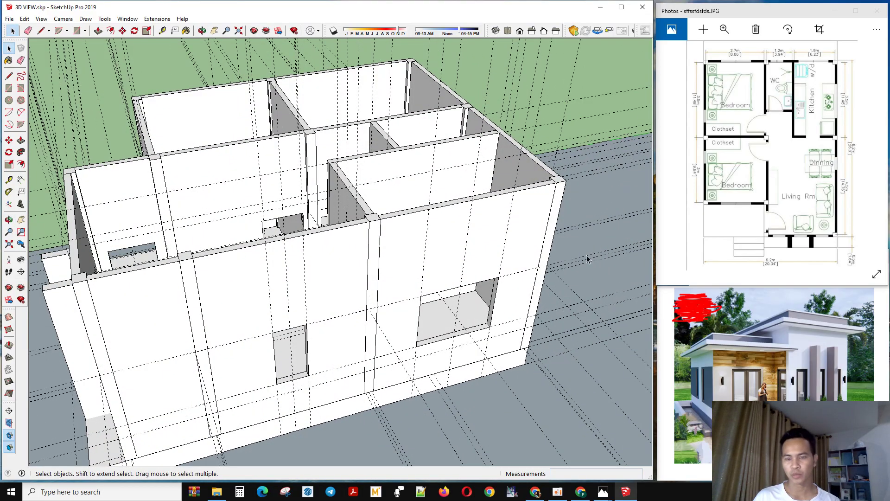
left_click(558, 492)
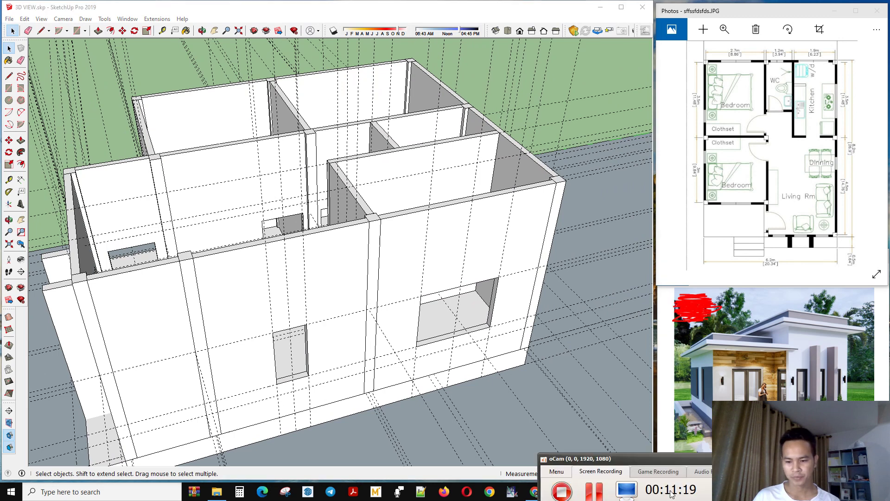